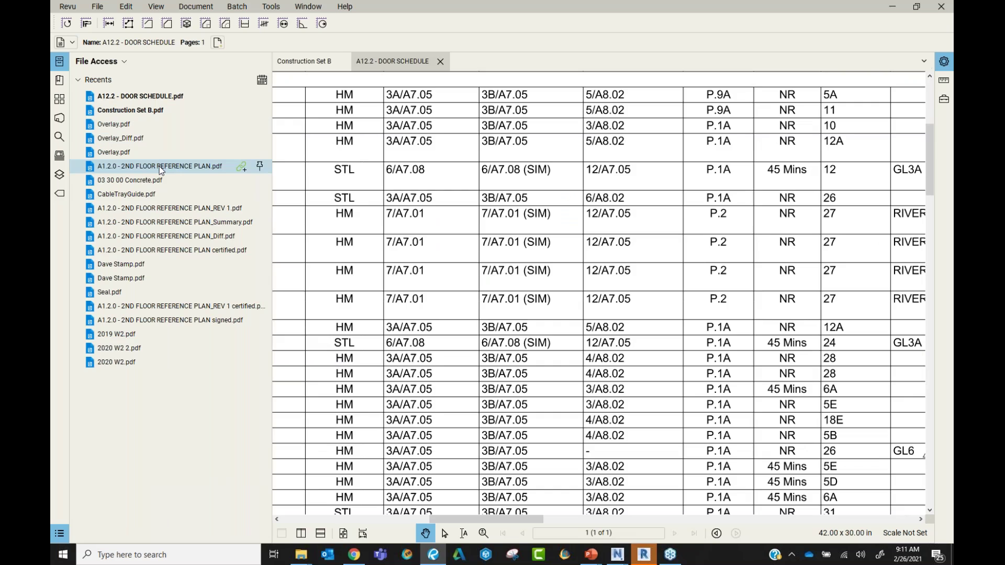
Step: Open A1.2.0 - 2ND FLOOR REFERENCE PLAN.pdf alongside the other drawings and return to the Construction Set B document
left_click(161, 167)
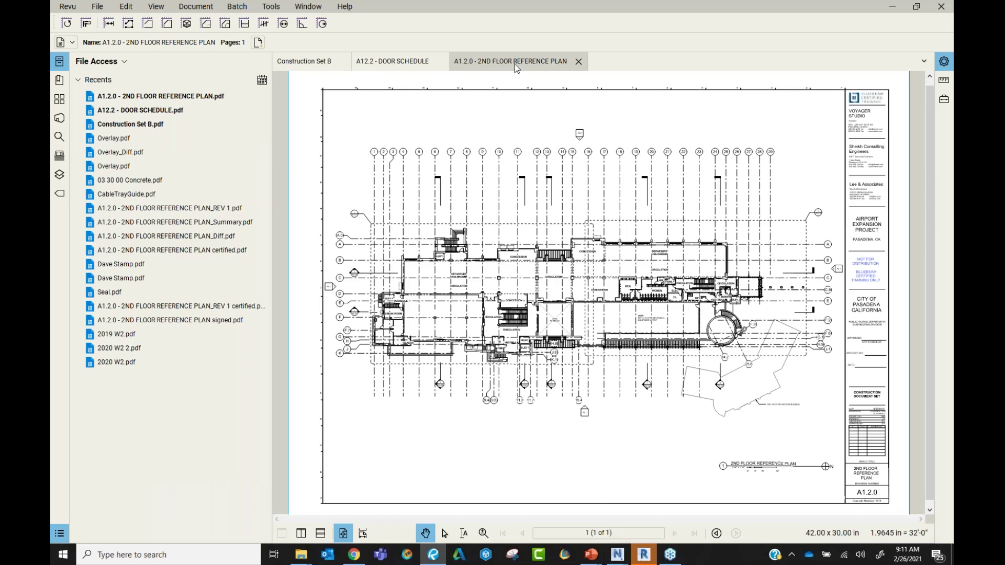
left_click(394, 62)
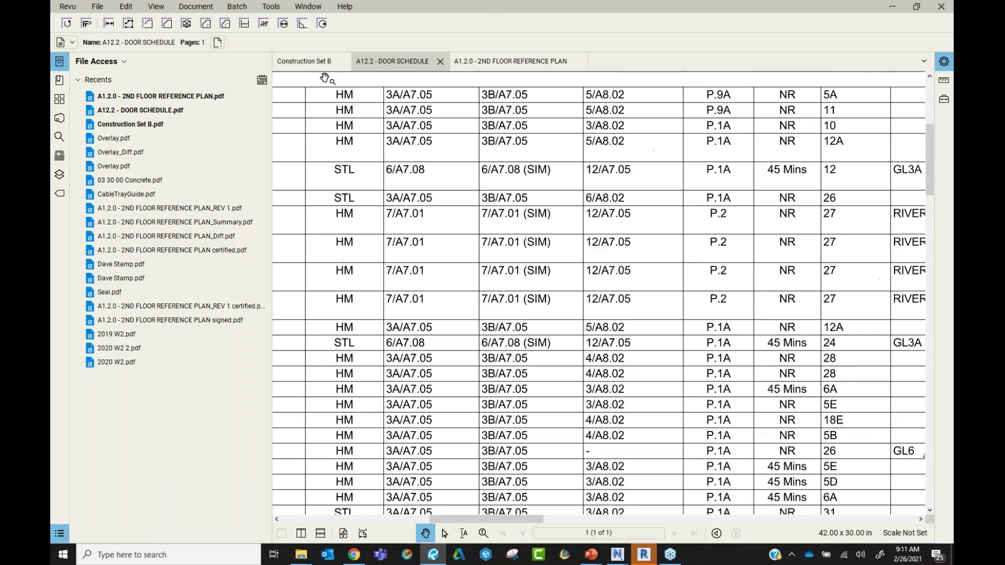
left_click(314, 63)
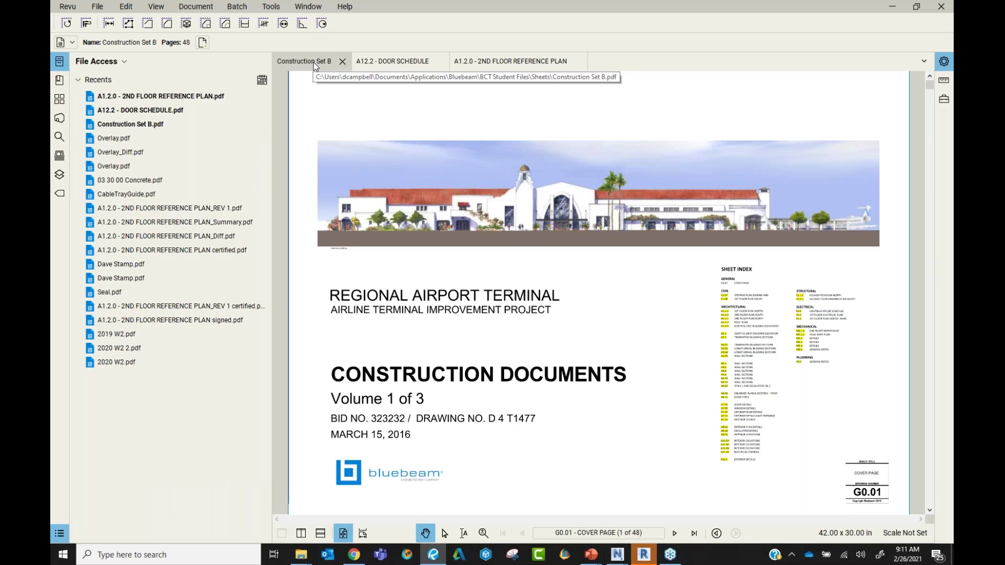
Step: Combine the three open PDFs into one new document with bookmarks included
left_click(96, 8)
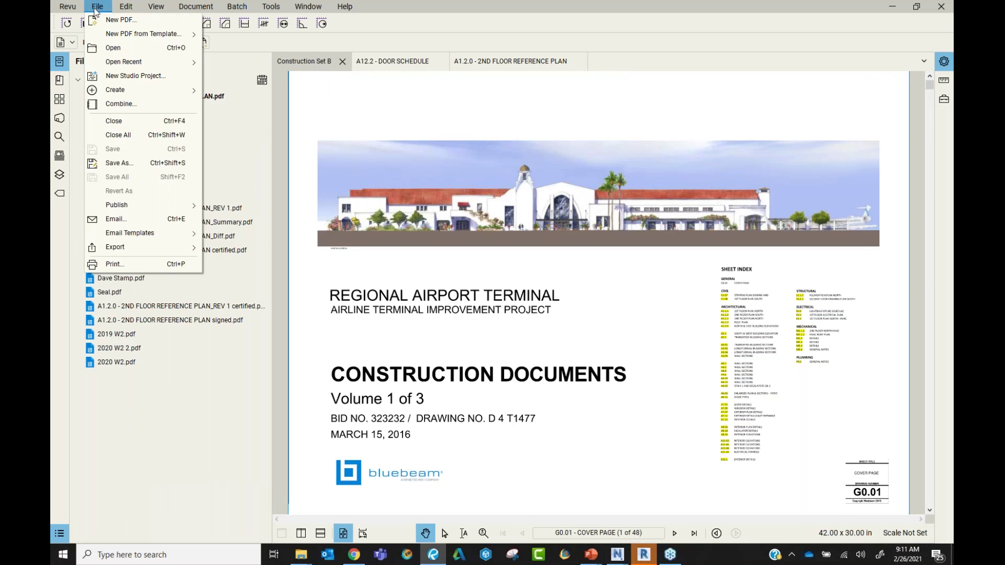
left_click(141, 103)
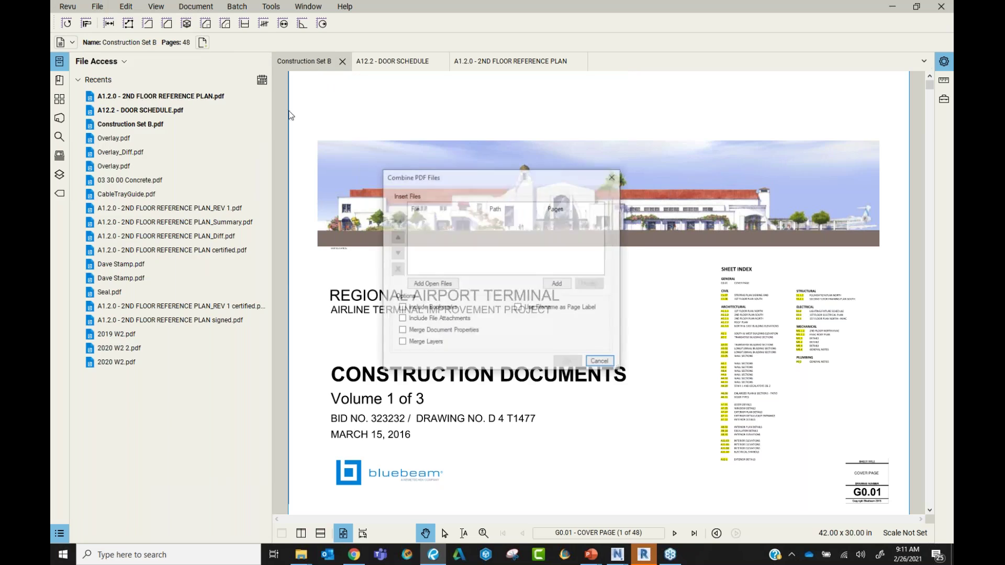
left_click_drag(511, 179, 534, 174)
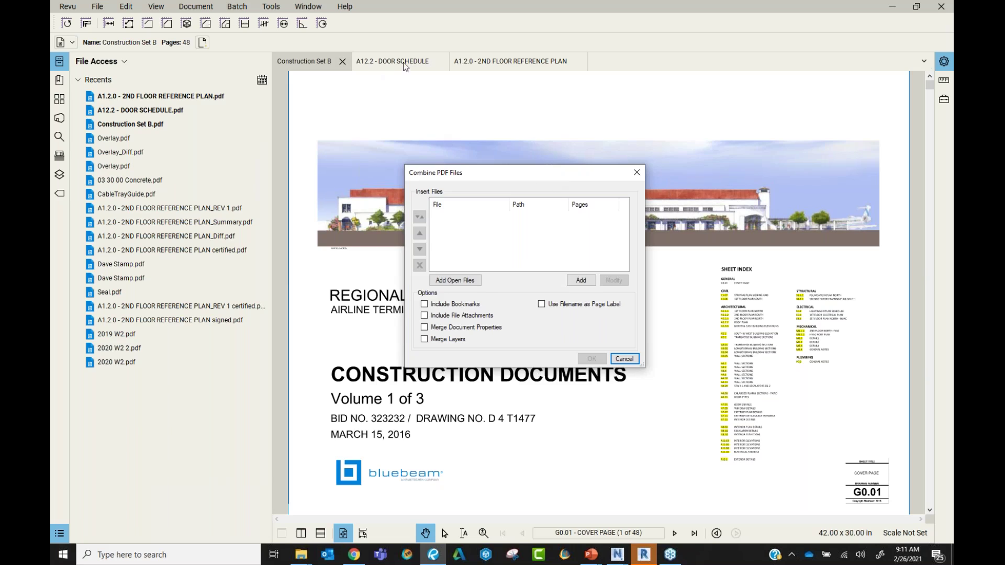
left_click(464, 281)
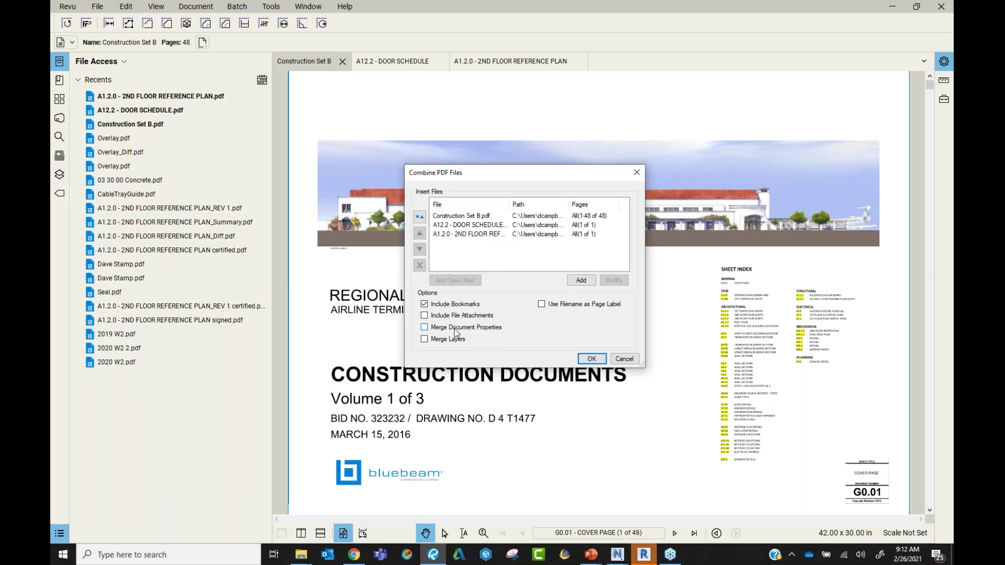
left_click(596, 358)
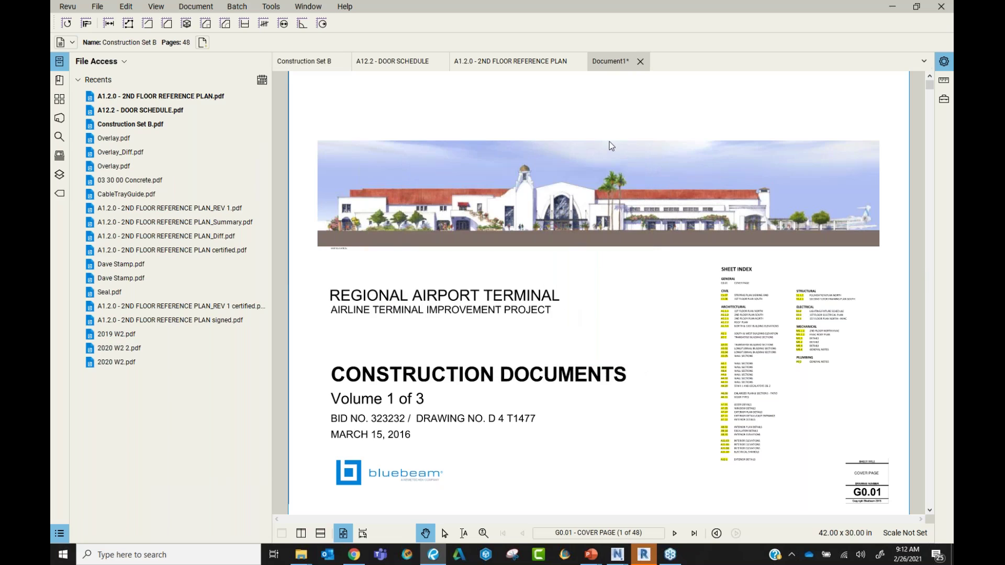
Step: Show the combined document's page thumbnails and examine the sheets appended at its end
left_click(619, 61)
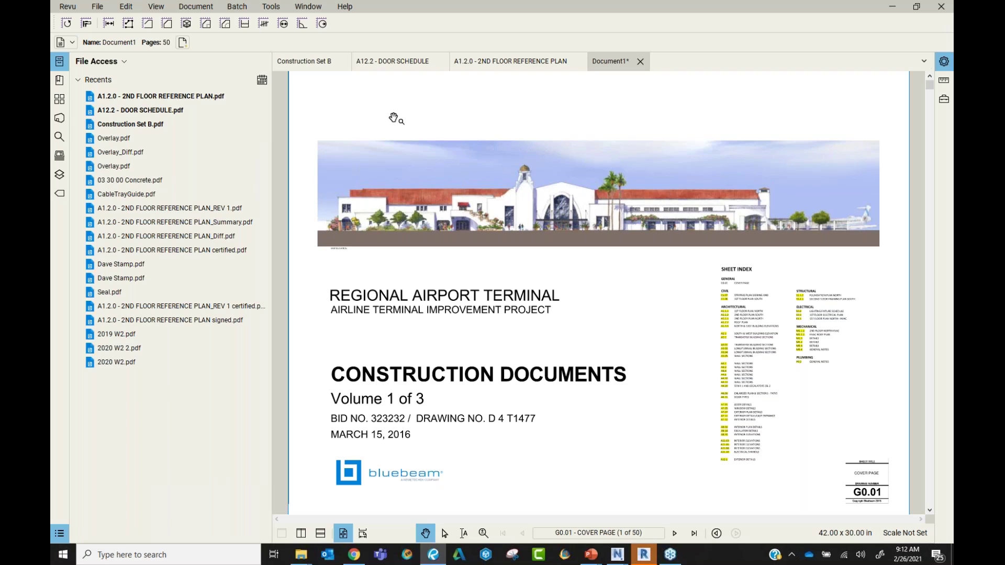
left_click(59, 100)
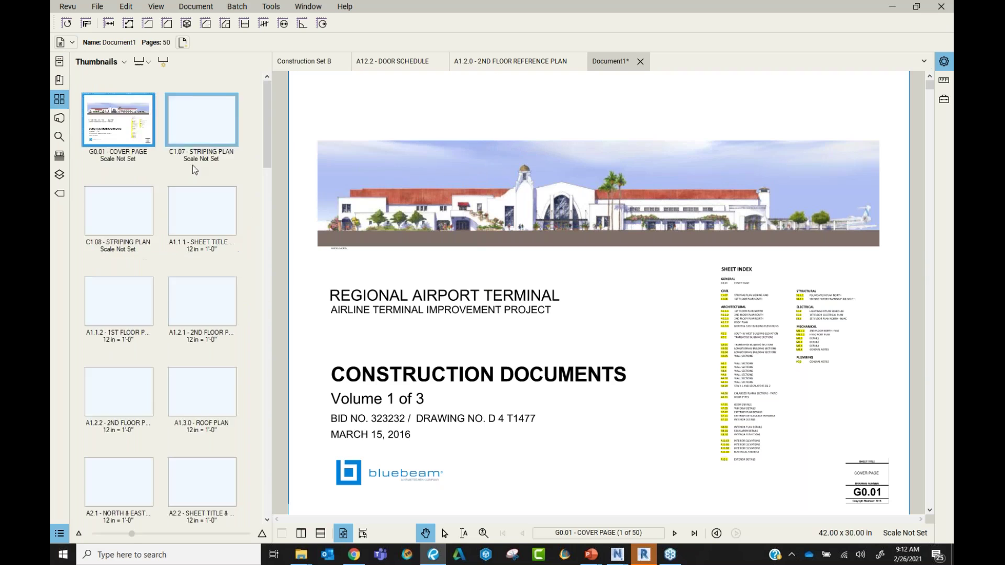
scroll(205, 234, "down", 15)
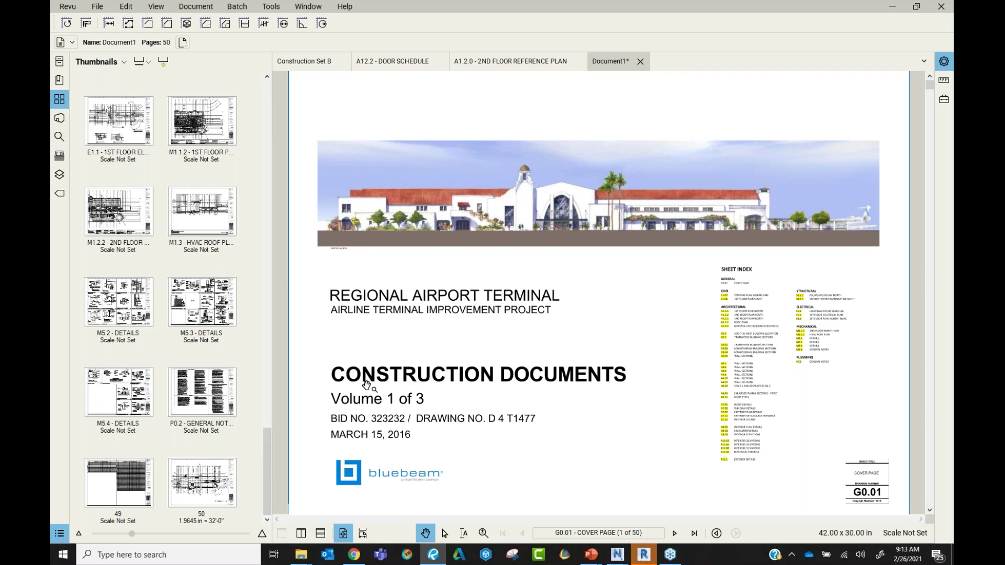
Step: Delete page 50 (the 2nd floor reference plan) and page 49 (the door schedule) from the combined document
left_click(222, 462)
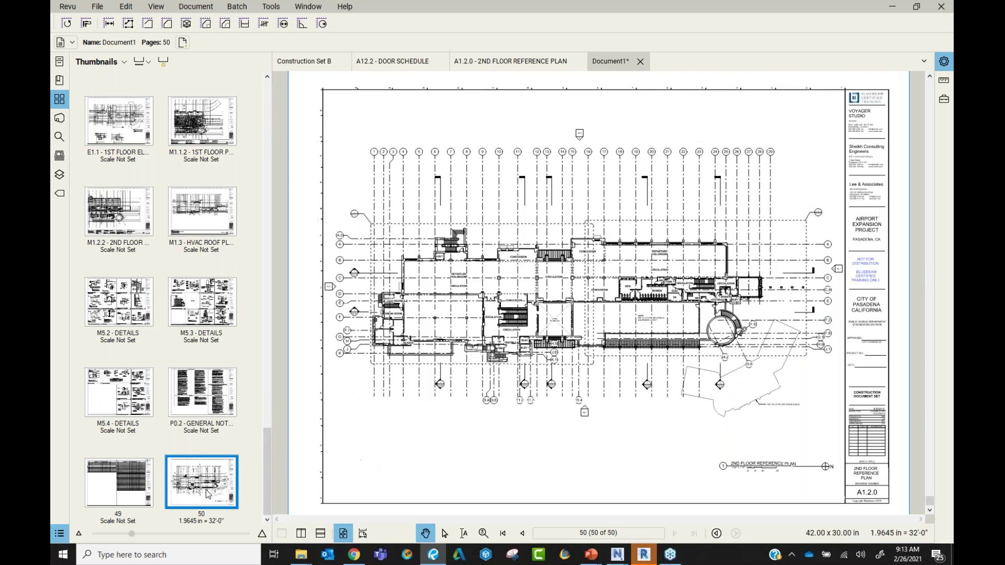
key("Delete")
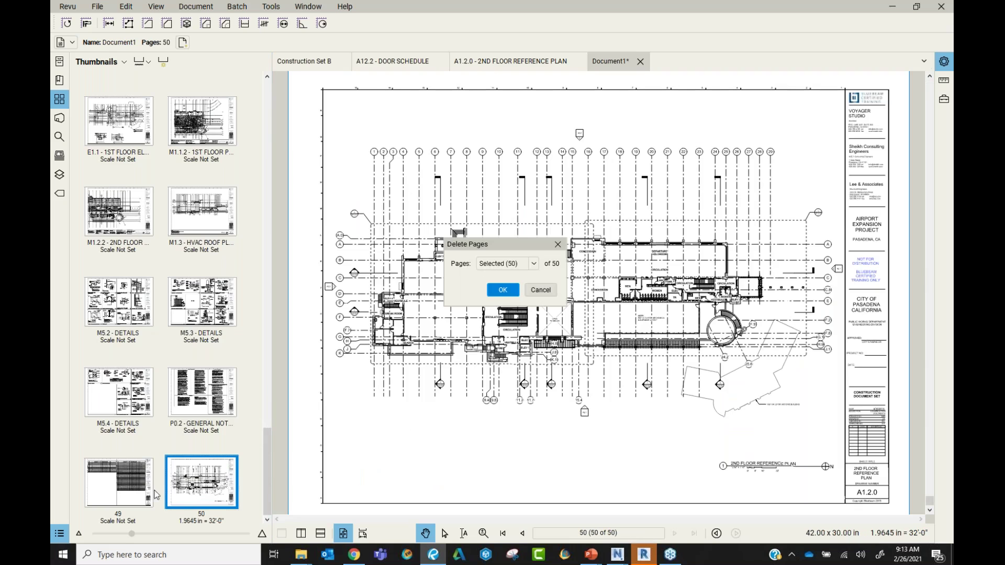
left_click(516, 294)
left_click(134, 472)
key("Delete")
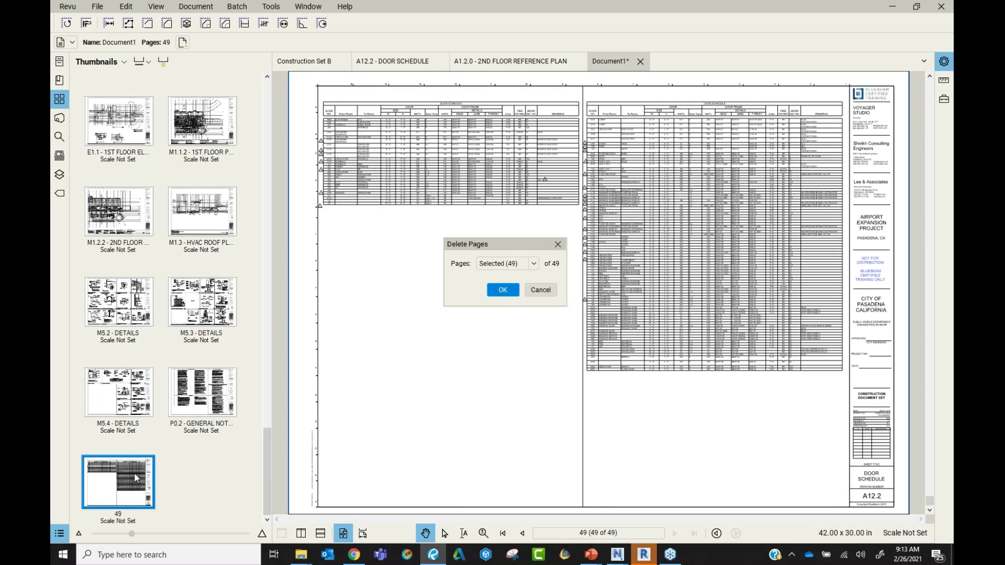
left_click(500, 291)
scroll(219, 304, "up", 15)
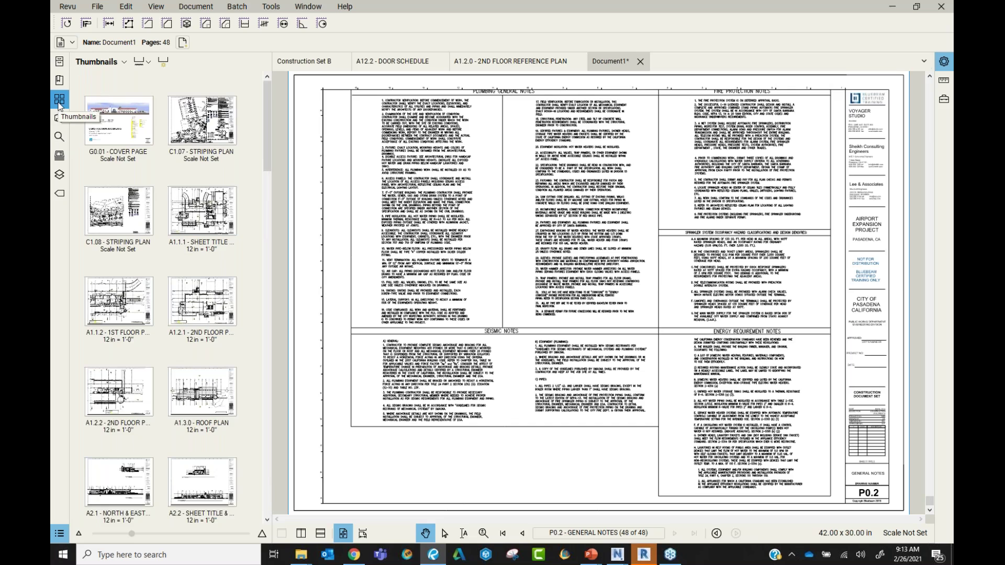
right_click(118, 132)
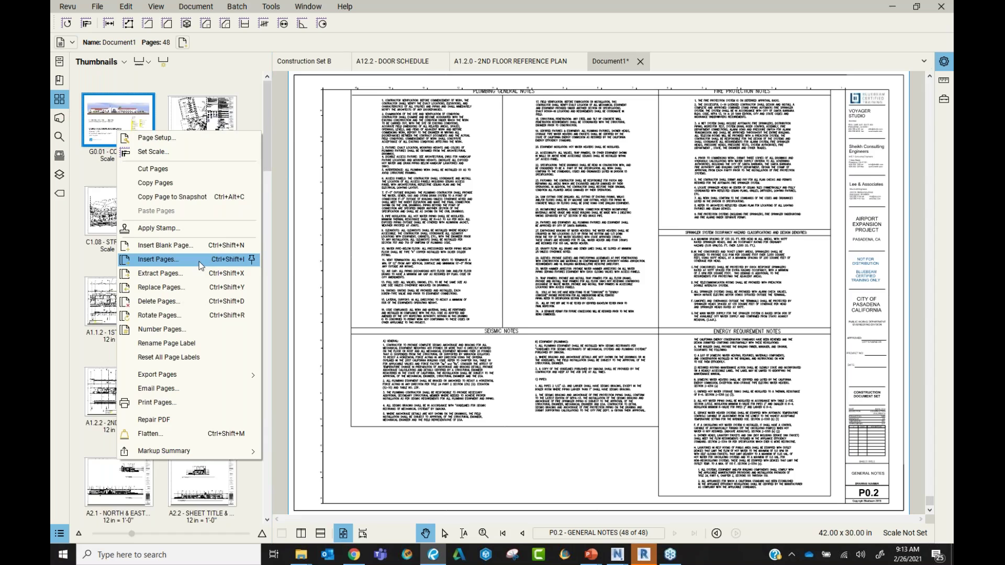
left_click(157, 259)
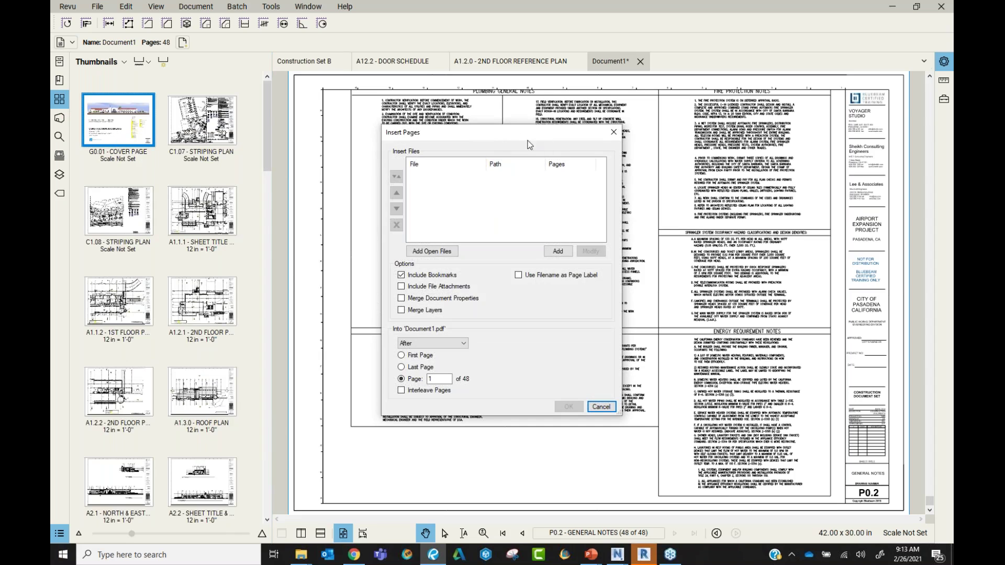
left_click(614, 132)
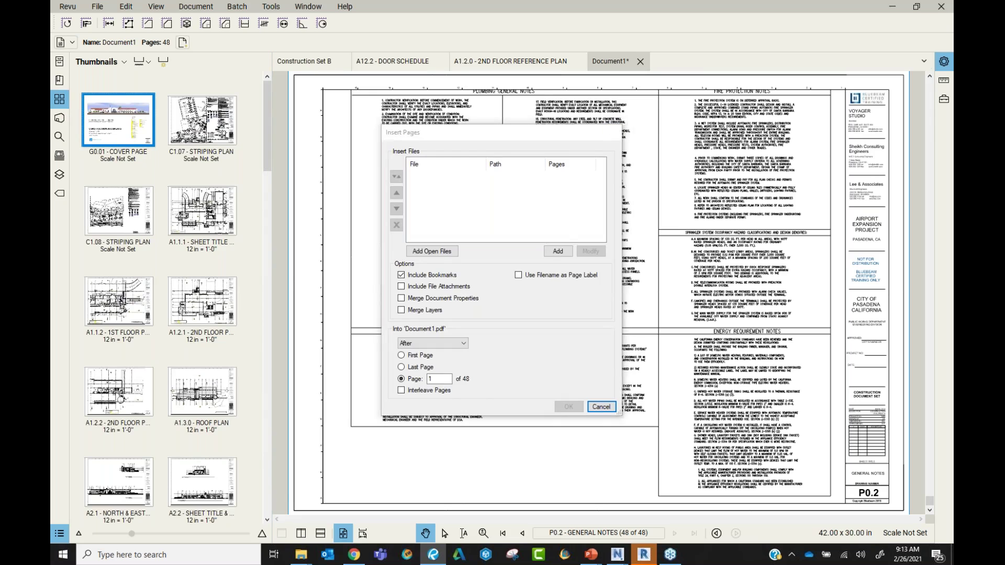
Step: Close the combined document without saving it
left_click(641, 61)
left_click(576, 328)
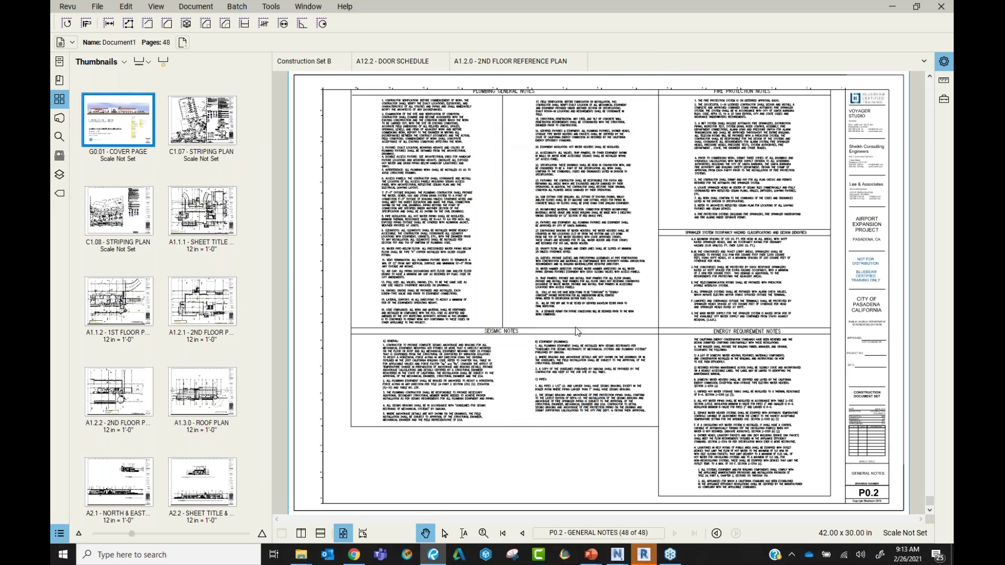
Step: Insert the open A12.2 door schedule and A1.2.0 reference plan files into Construction Set B after page 6, with bookmarks included
right_click(118, 121)
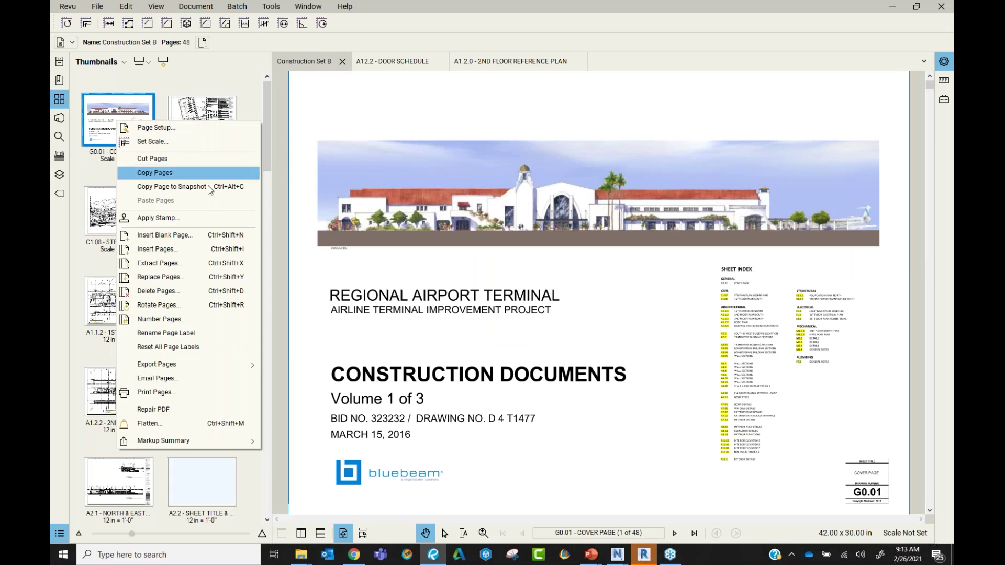
left_click(195, 255)
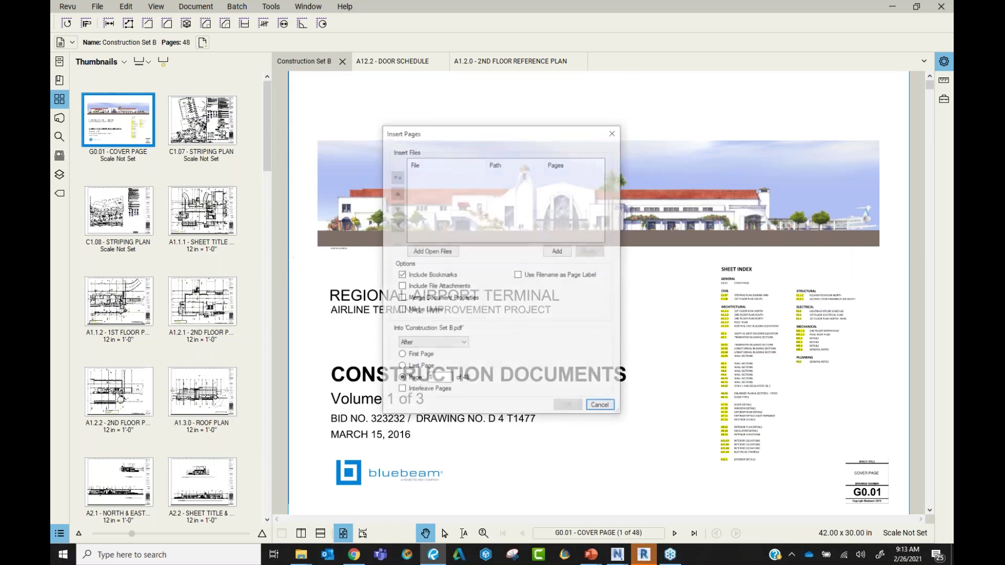
left_click(439, 252)
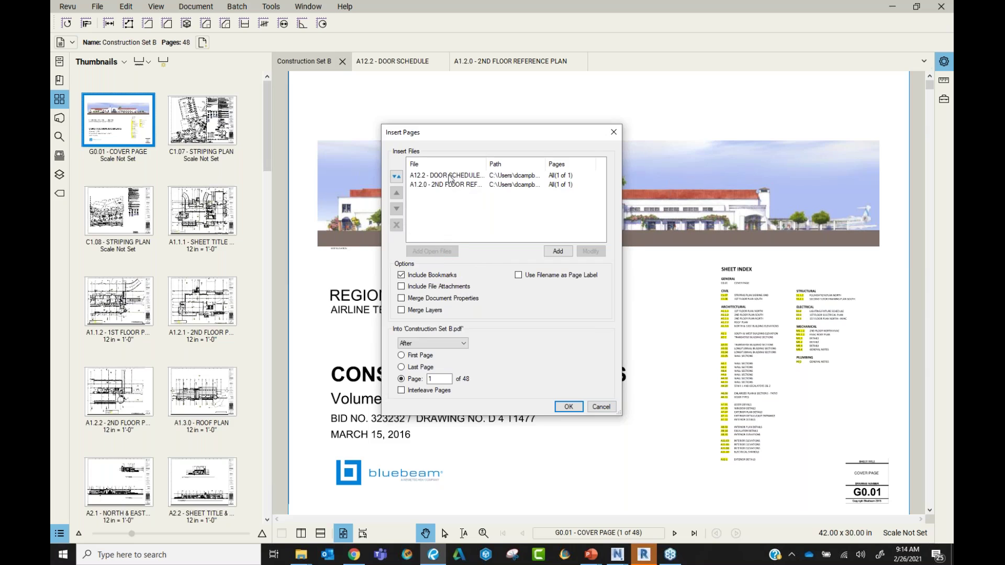
left_click_drag(471, 144, 452, 138)
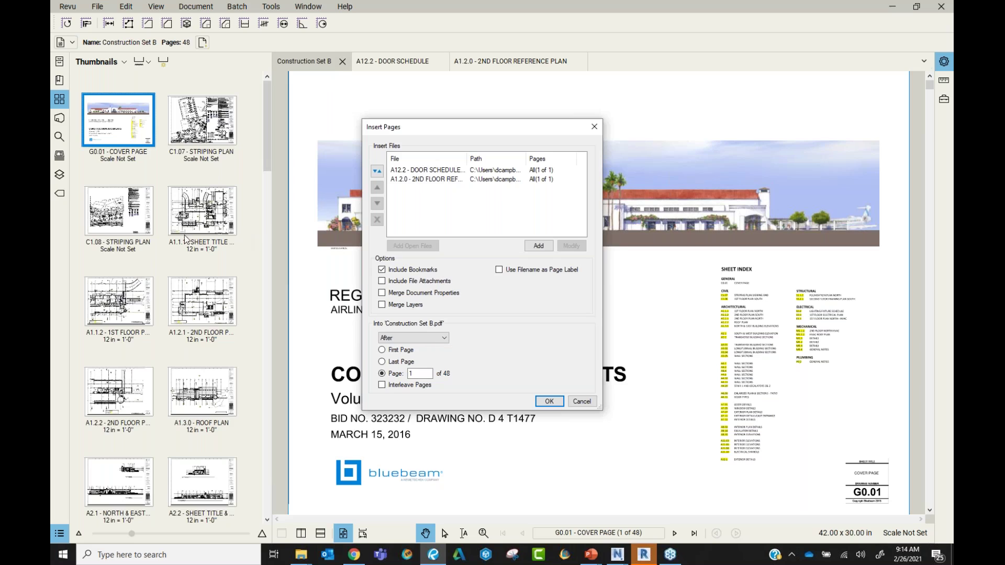
left_click(450, 180)
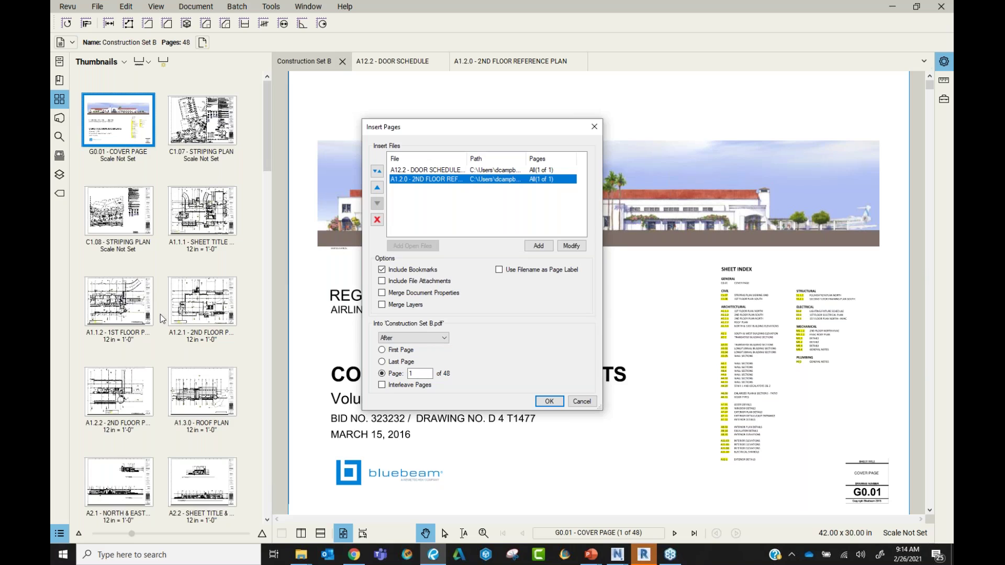
left_click(411, 374)
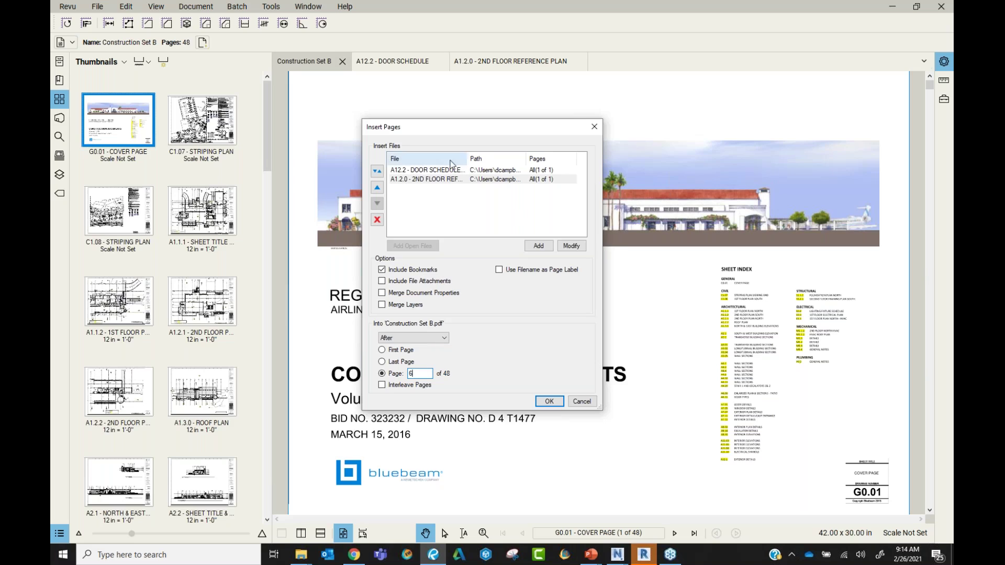
left_click(473, 173)
left_click(447, 179)
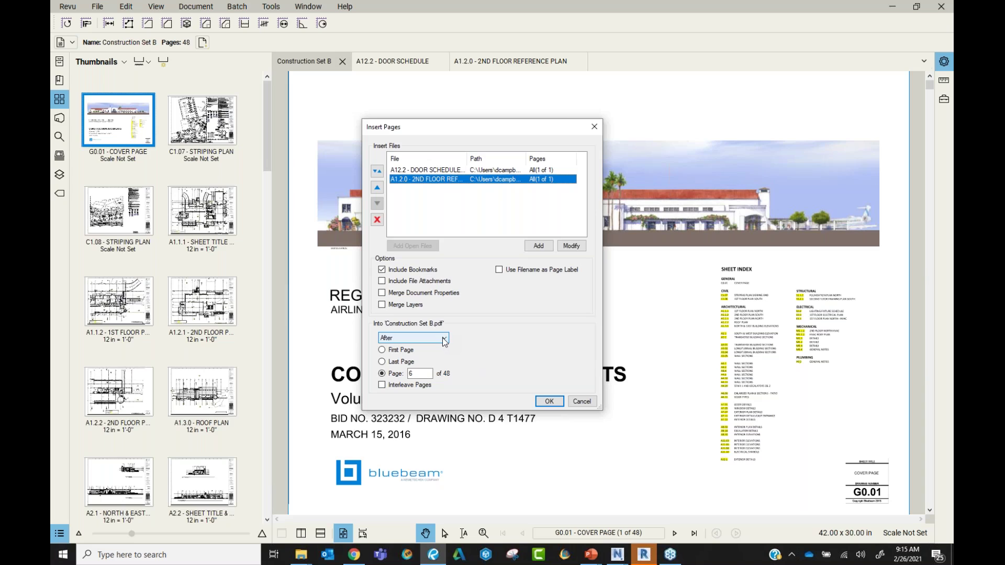
left_click(549, 402)
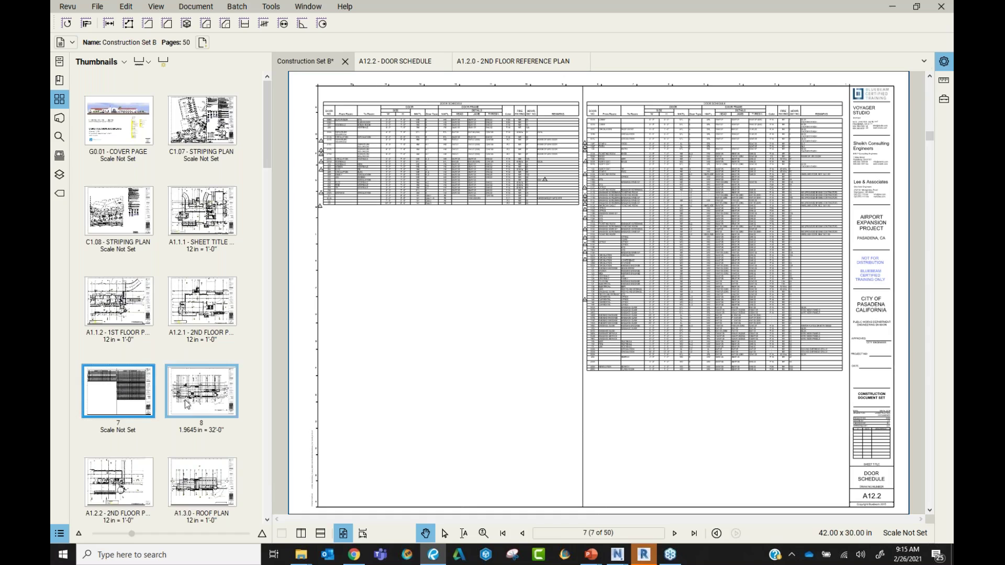
Step: Move the inserted A12.2 door schedule page directly after the A12.1 - DOOR TYPES page
scroll(126, 403, "down", 4)
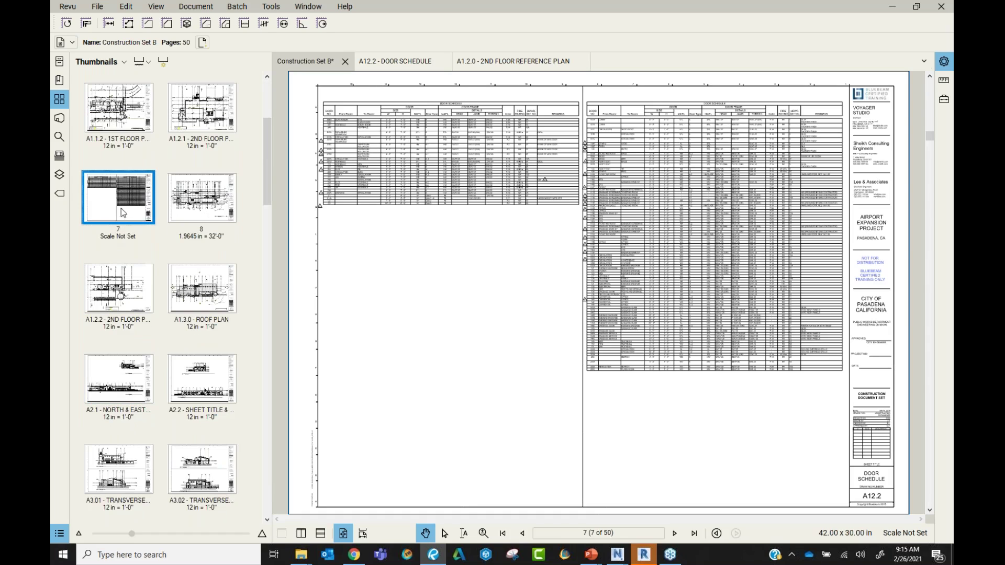
scroll(163, 478, "down", 15)
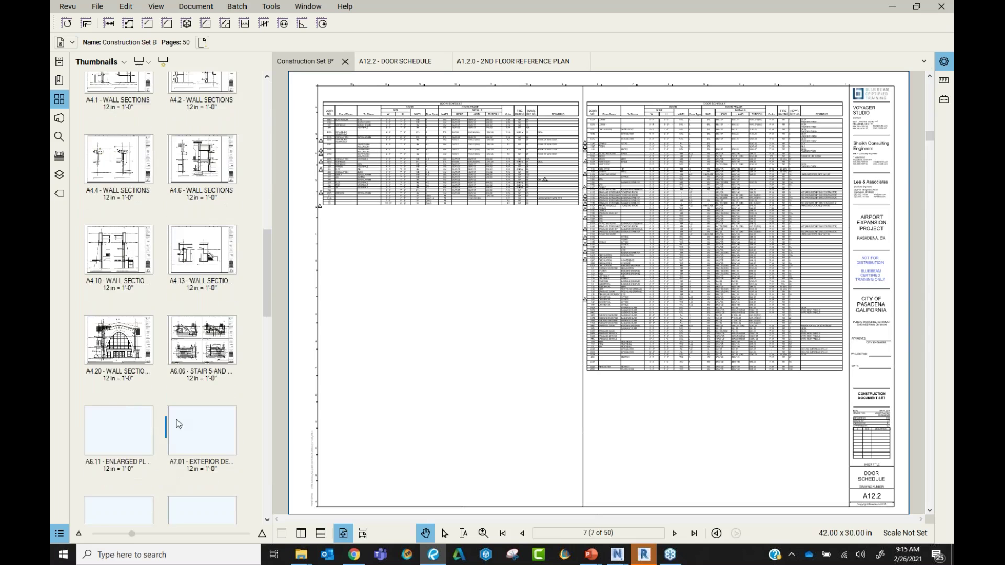
scroll(175, 466, "down", 12)
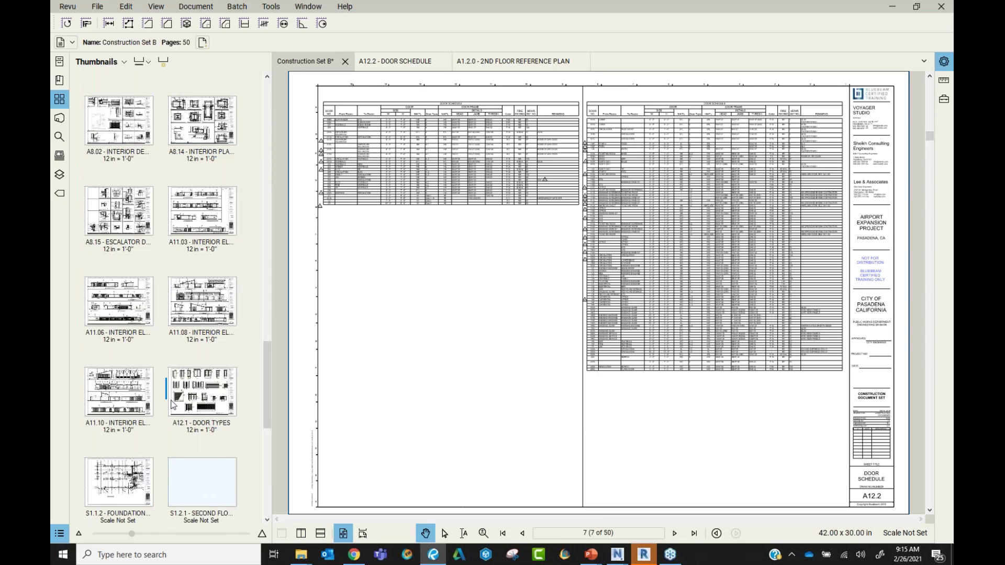
mouse_move(173, 405)
left_mouse_down()
mouse_move(168, 393)
mouse_move(240, 400)
left_mouse_up()
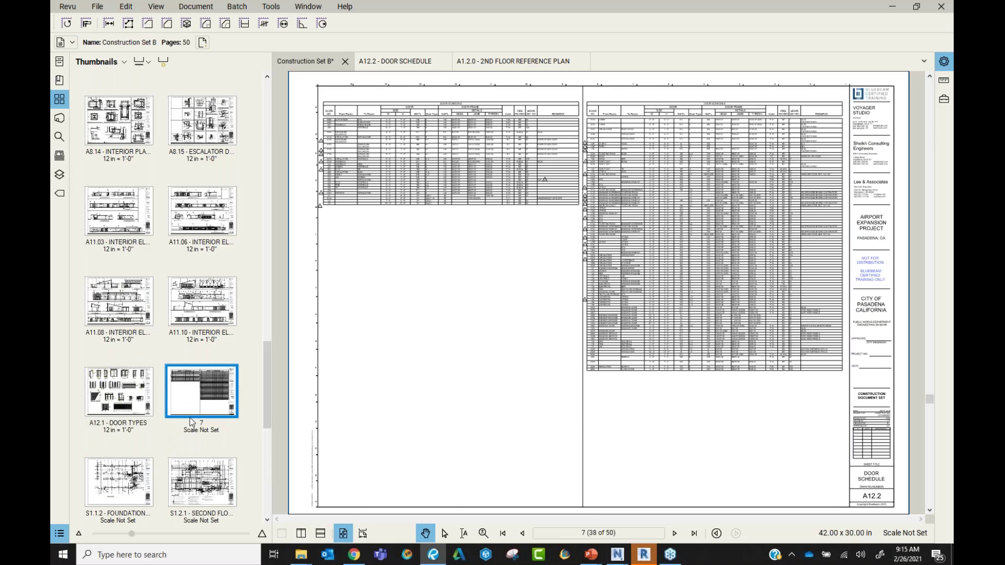
scroll(201, 411, "up", 15)
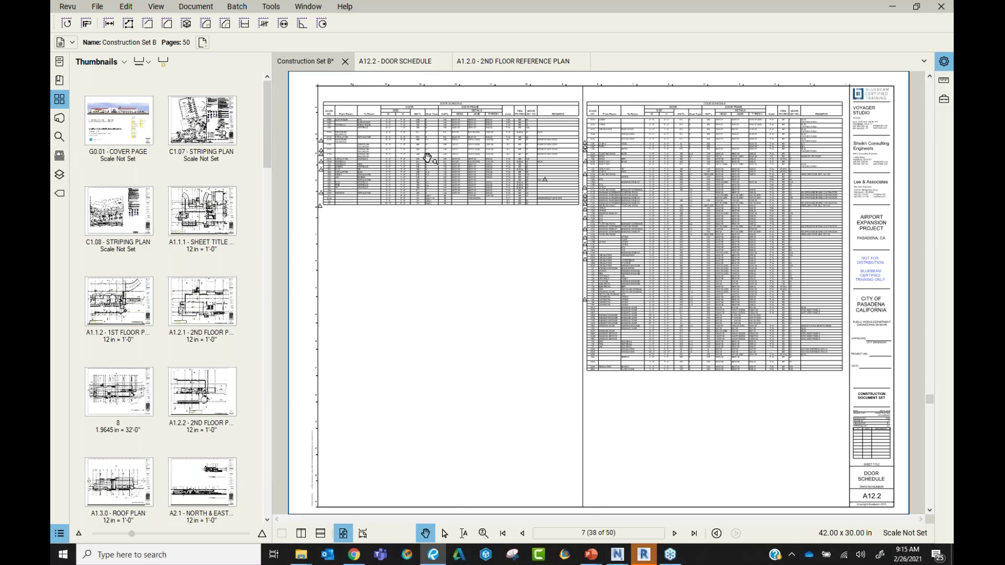
Step: Close the separate A12.2 door schedule and A1.2.0 reference plan files, leaving Construction Set B open
left_click(444, 62)
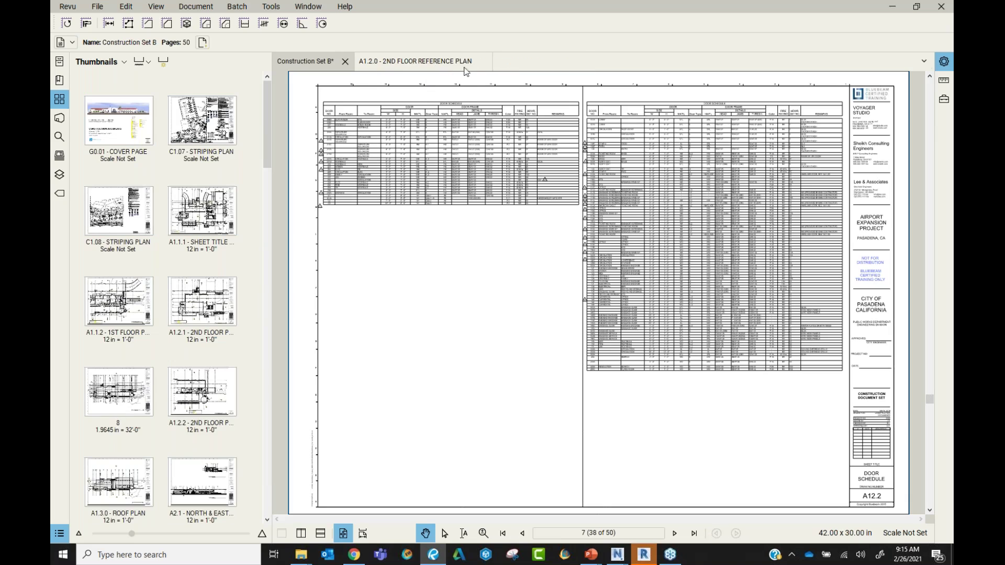
left_click(482, 63)
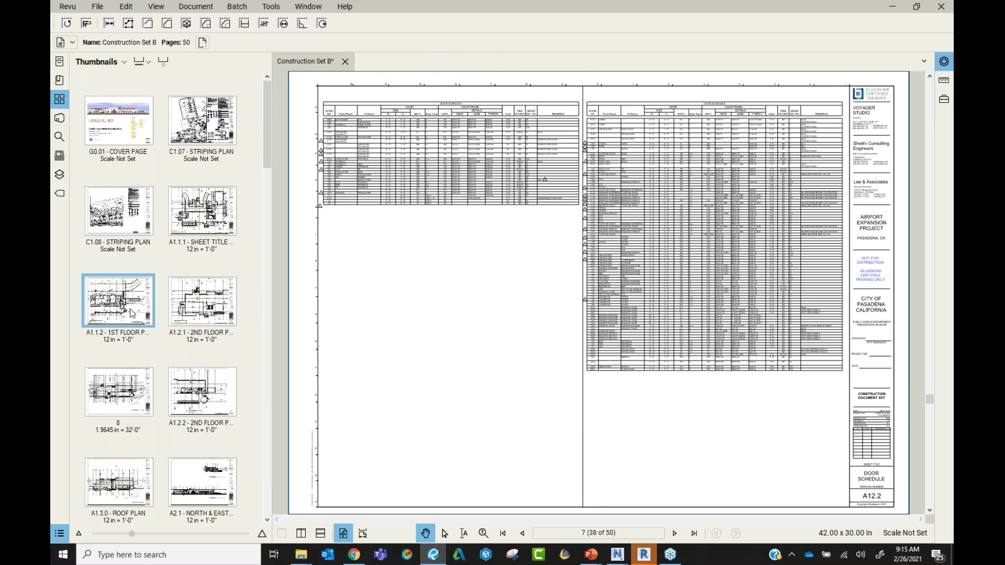
Step: Move the inserted A1.2.0 2nd floor reference plan page directly after the A1.1.2 1st floor plan page
left_click(120, 402)
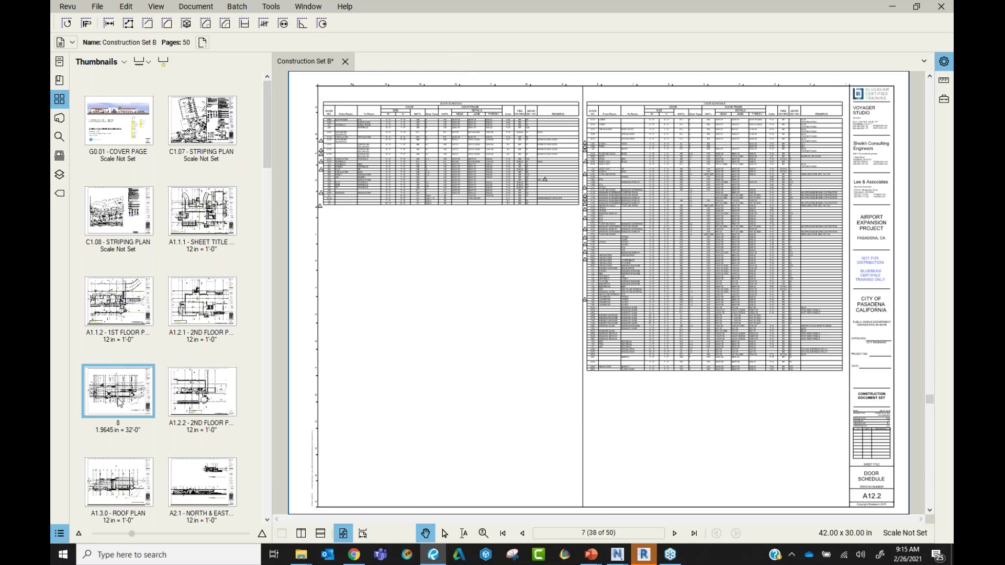
left_click_drag(108, 397, 150, 309)
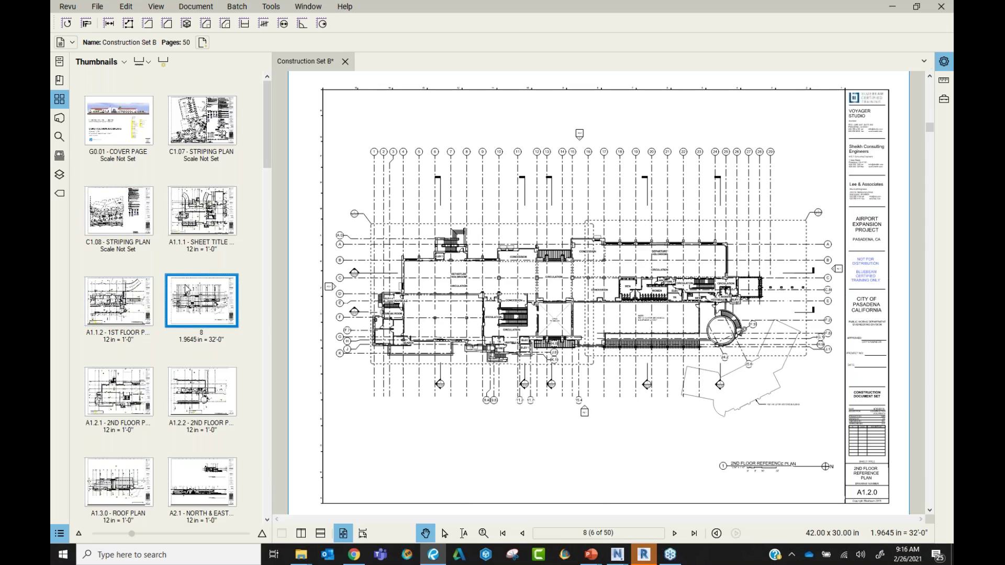
scroll(191, 319, "down", 3)
scroll(198, 328, "up", 3)
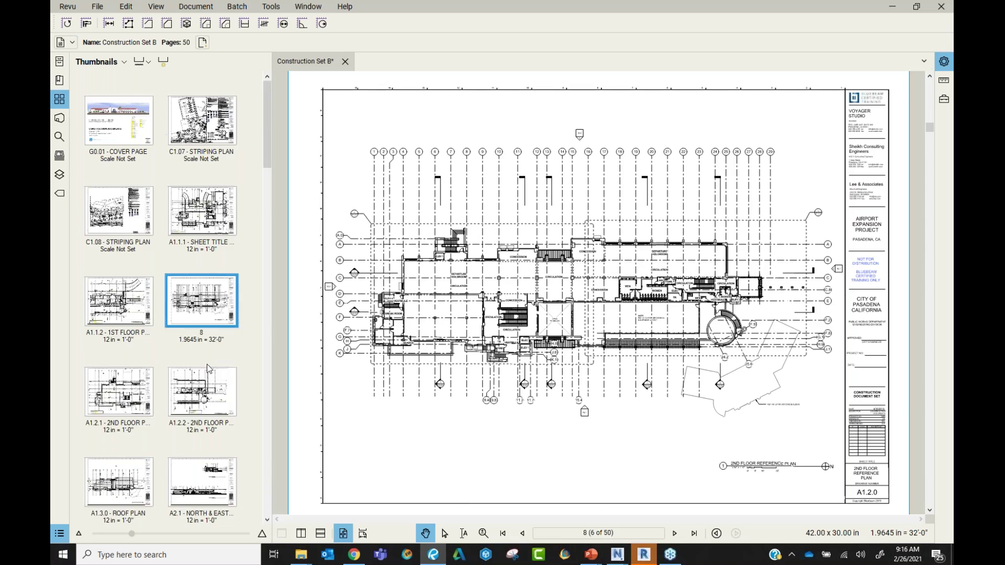
left_click(202, 334)
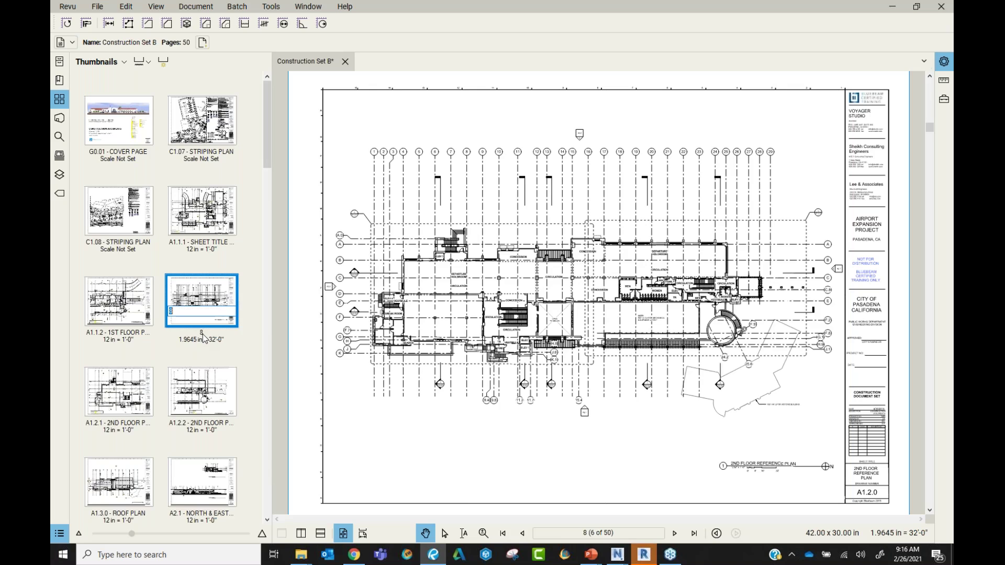
Step: Show page A1.1.2 and start creating page labels from a page region, with the title block's sheet title and drawing number in view
left_click(127, 336)
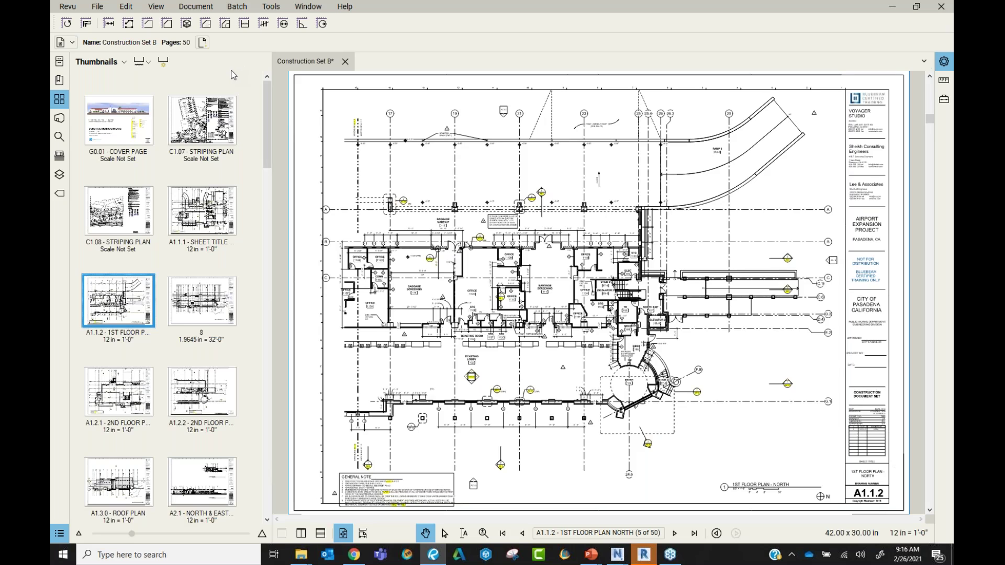
left_click(163, 67)
left_click(163, 68)
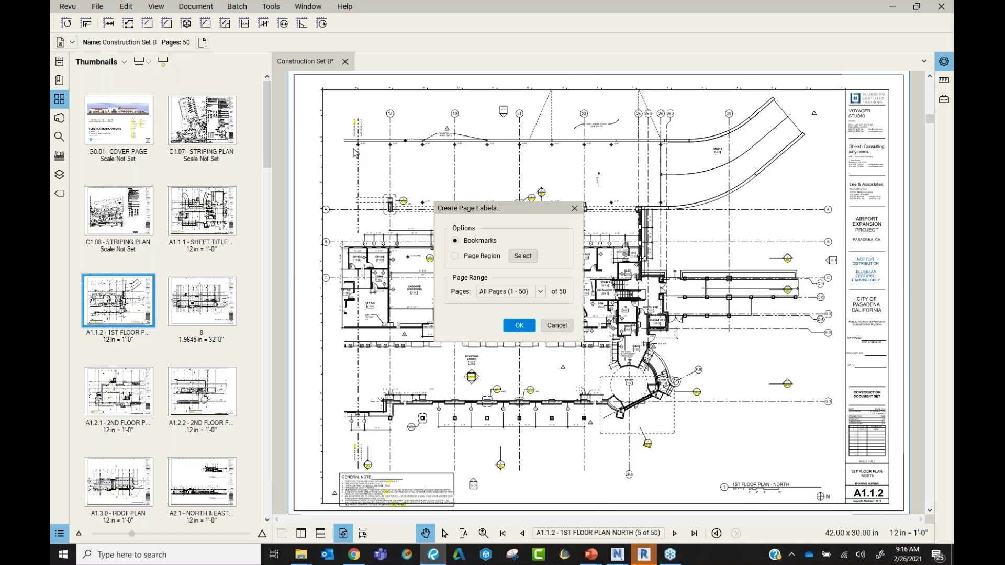
left_click_drag(523, 214, 600, 122)
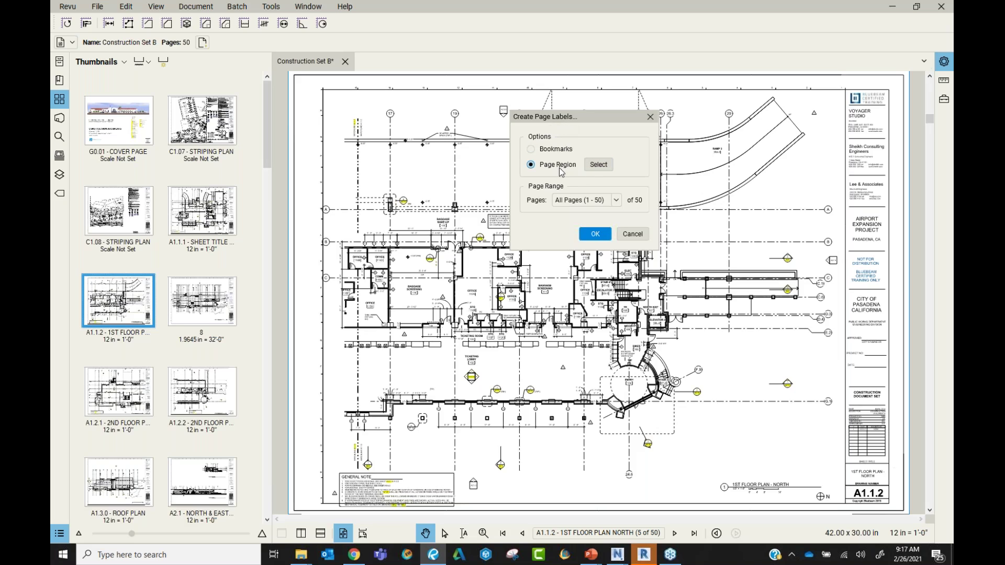
left_click(600, 165)
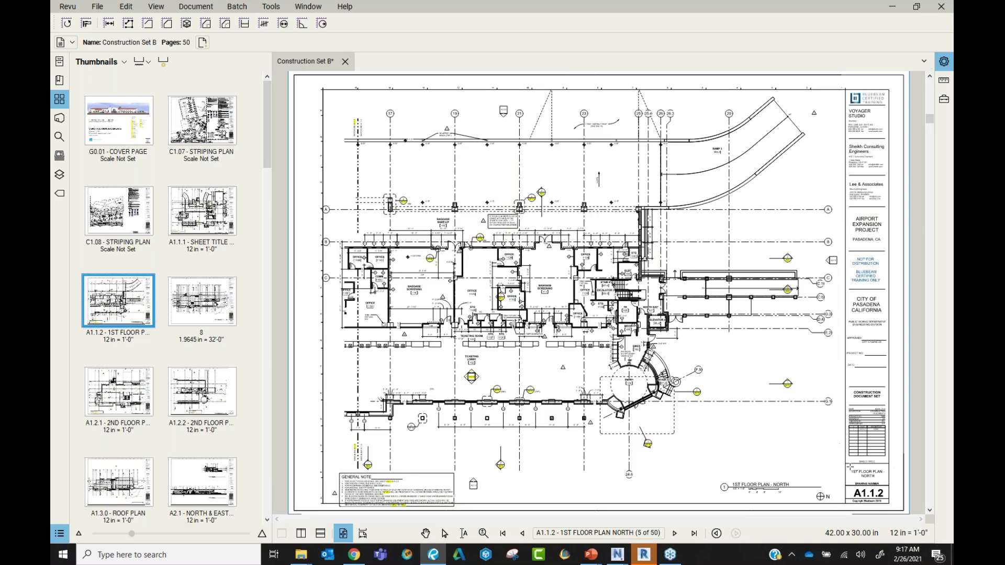
left_click_drag(849, 468, 750, 314)
scroll(787, 334, "up", 3)
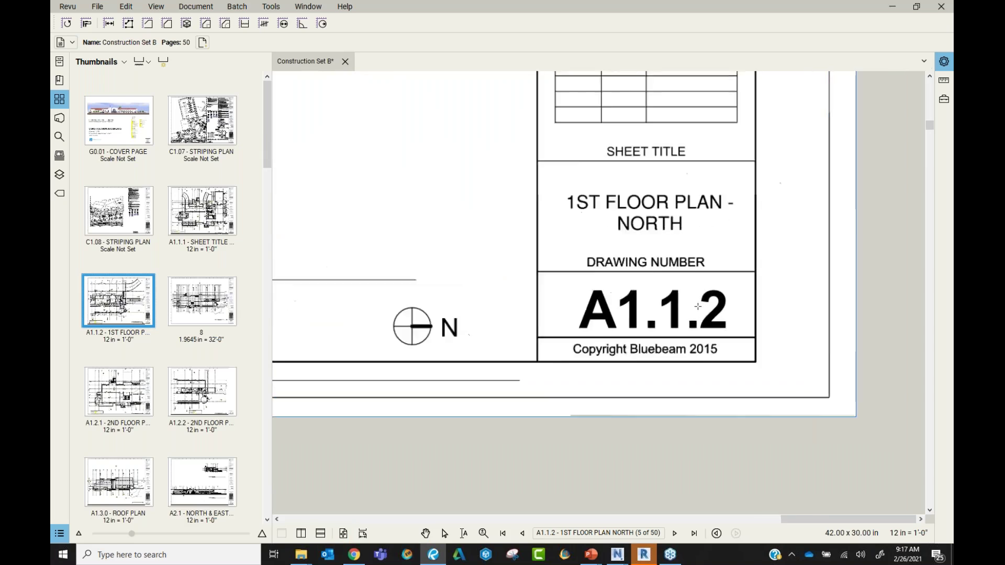
mouse_move(518, 276)
left_mouse_down()
mouse_move(642, 326)
mouse_move(759, 347)
left_mouse_up()
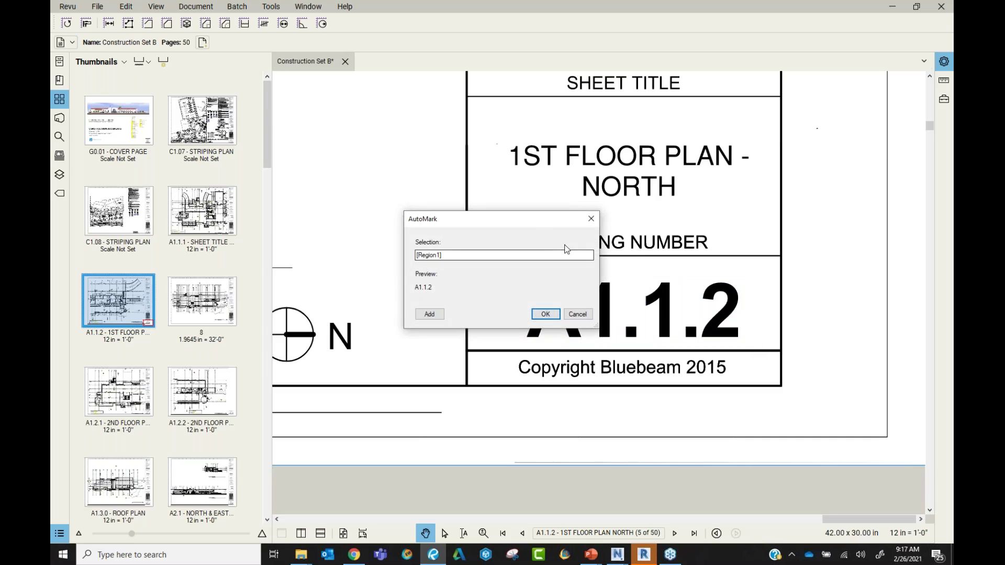
mouse_move(531, 224)
left_mouse_down()
mouse_move(487, 140)
mouse_move(407, 116)
left_mouse_up()
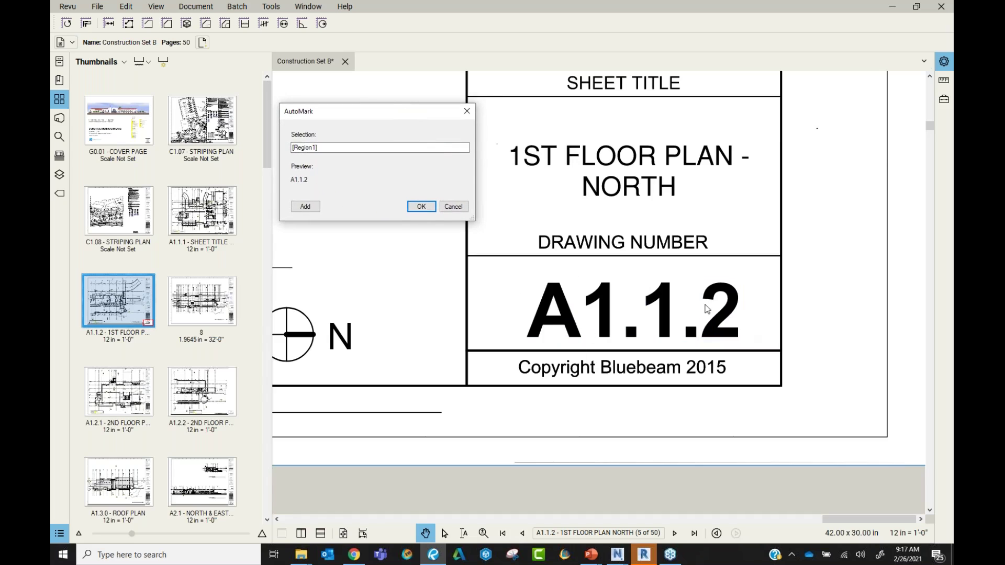
left_click(366, 148)
key("BackSpace")
key("BackSpace")
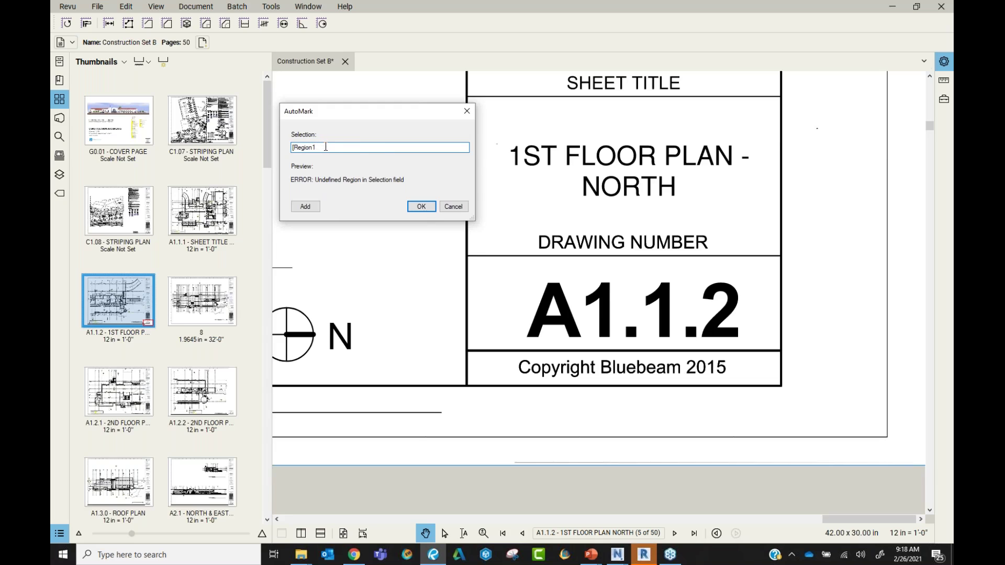
type(")")
key("BackSpace")
key("BackSpace")
key("BackSpace")
key("BackSpace")
key("BackSpace")
key("BackSpace")
key("BackSpace")
key("BackSpace")
key("BackSpace")
left_click(453, 207)
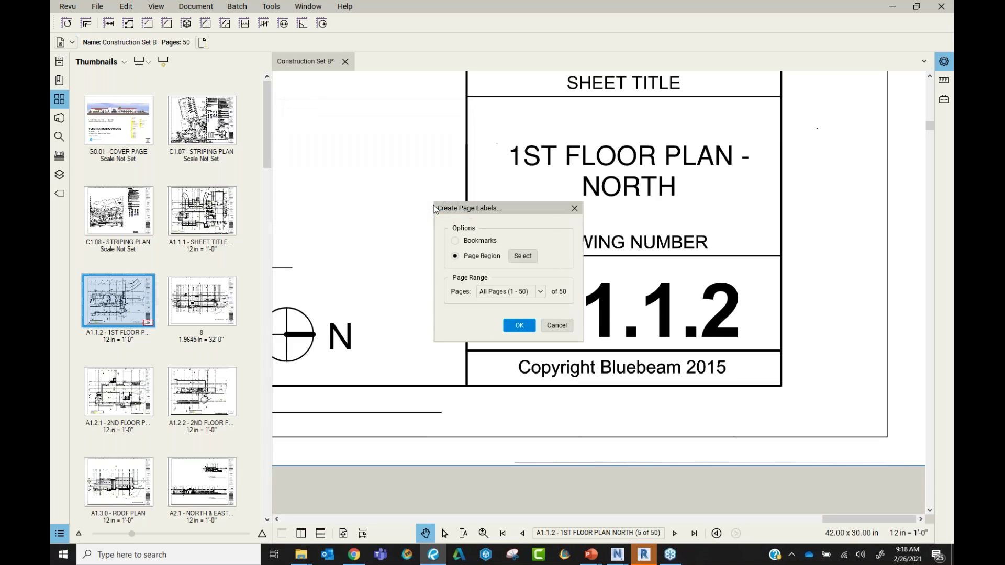
Step: Define two page label regions in the title block: the drawing number first and the sheet title second
left_click(522, 256)
left_click_drag(510, 273, 761, 352)
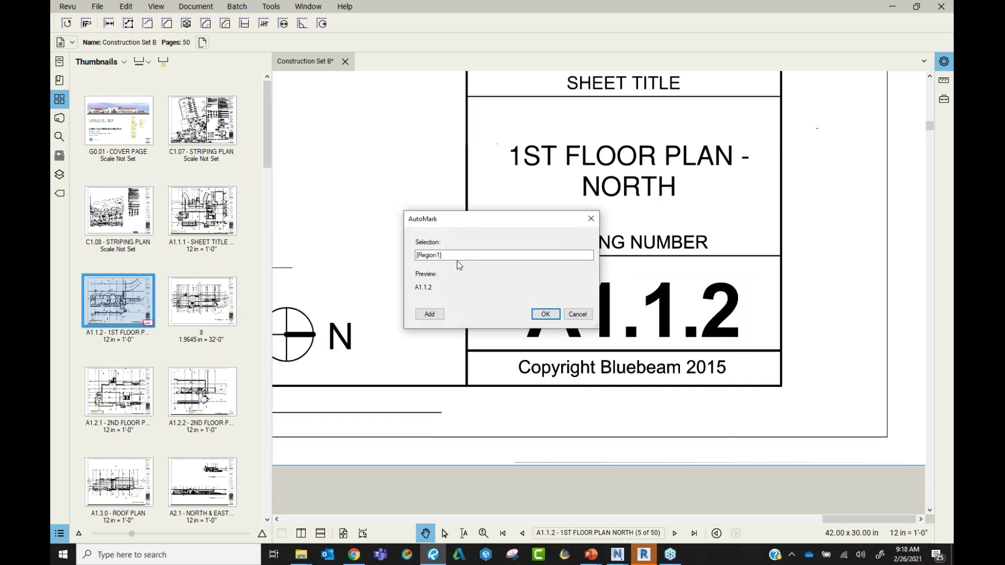
left_click(438, 316)
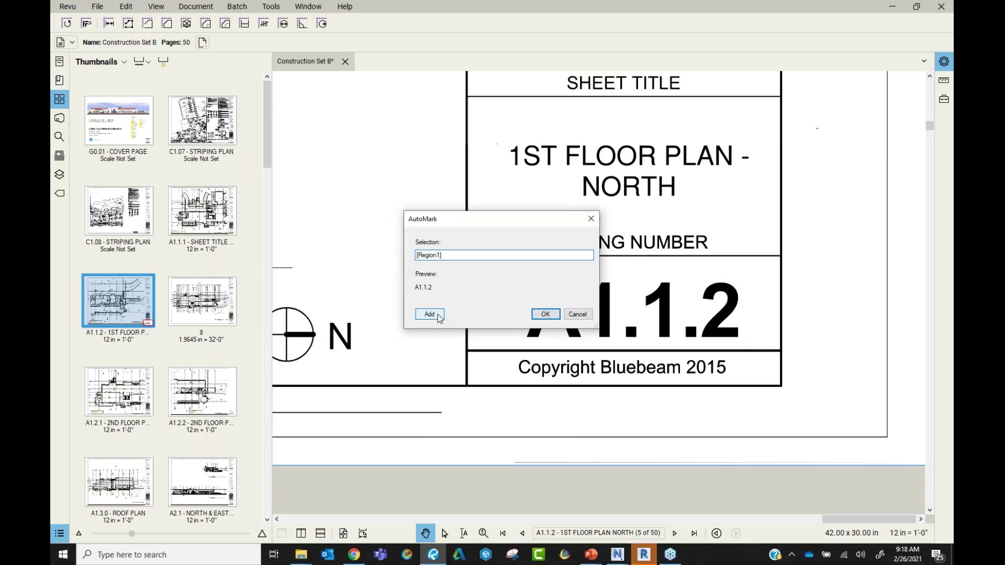
left_click(438, 316)
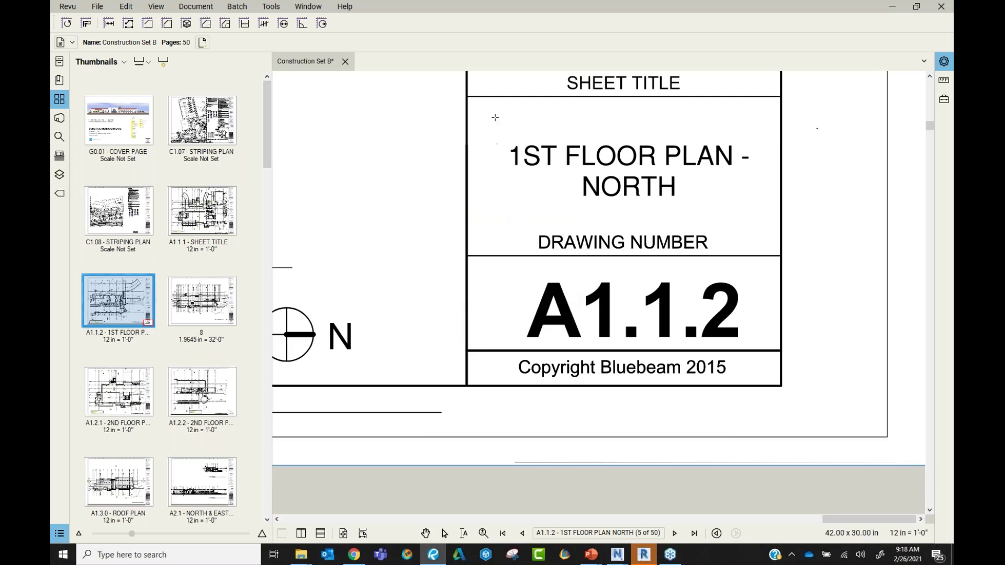
left_click_drag(477, 113, 775, 227)
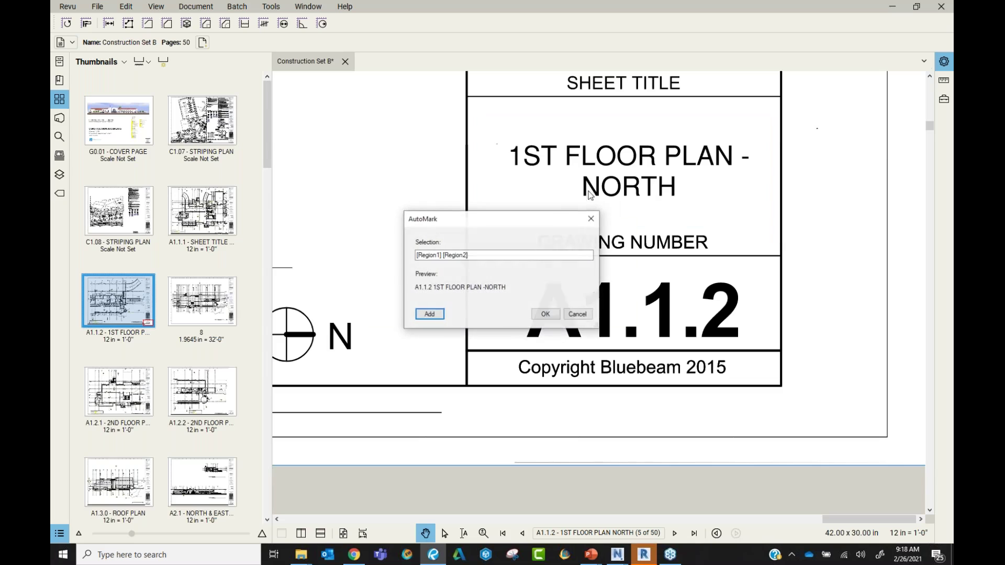
Step: Separate the two label regions with a hyphen and create the page labels for all pages
left_click_drag(518, 212, 432, 114)
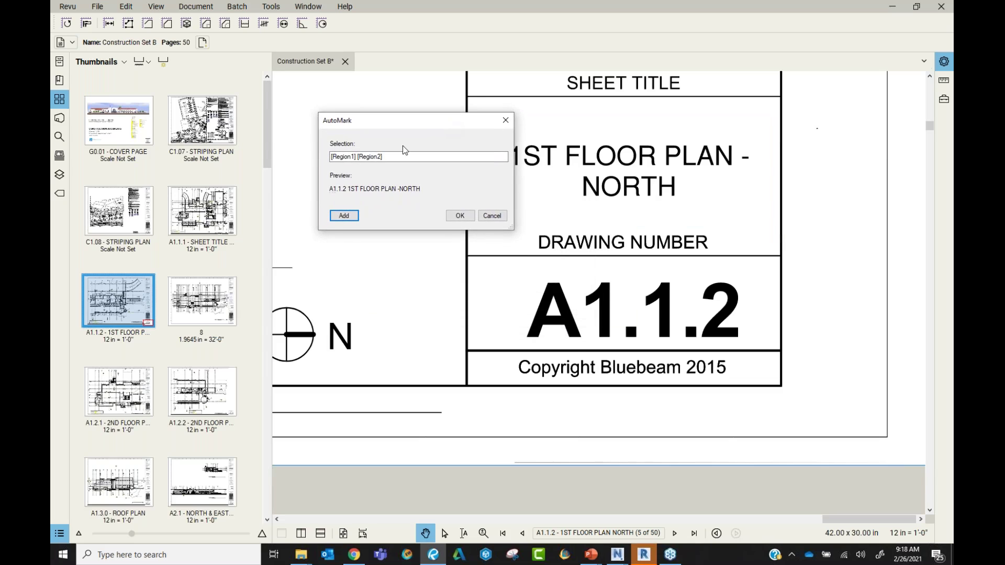
left_click(362, 155)
key("BackSpace")
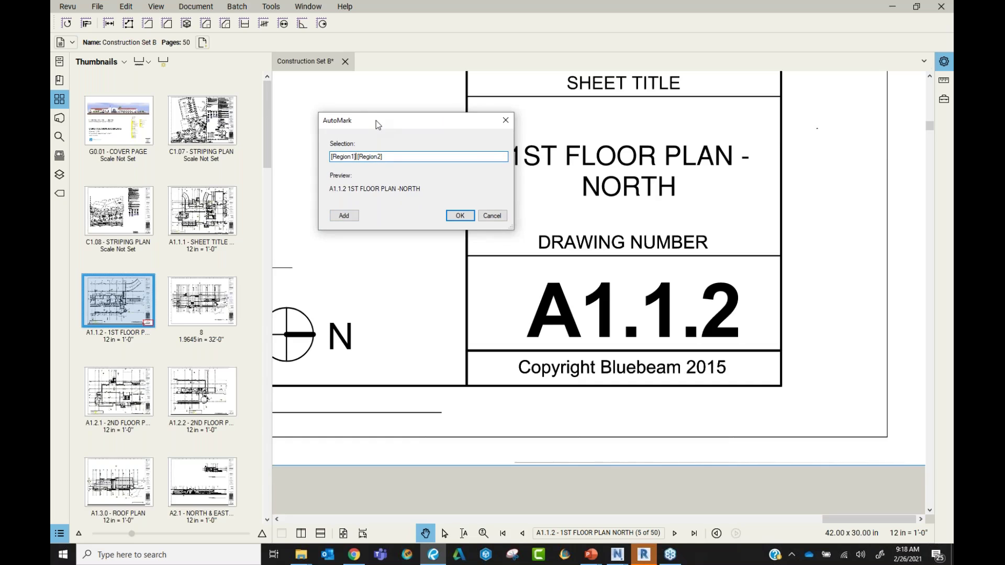
type("-")
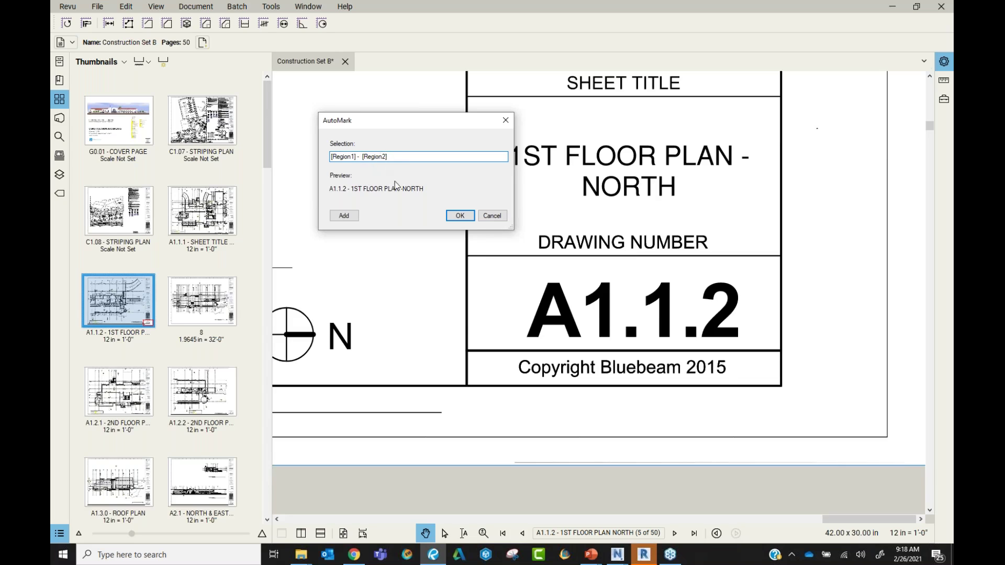
left_click(459, 215)
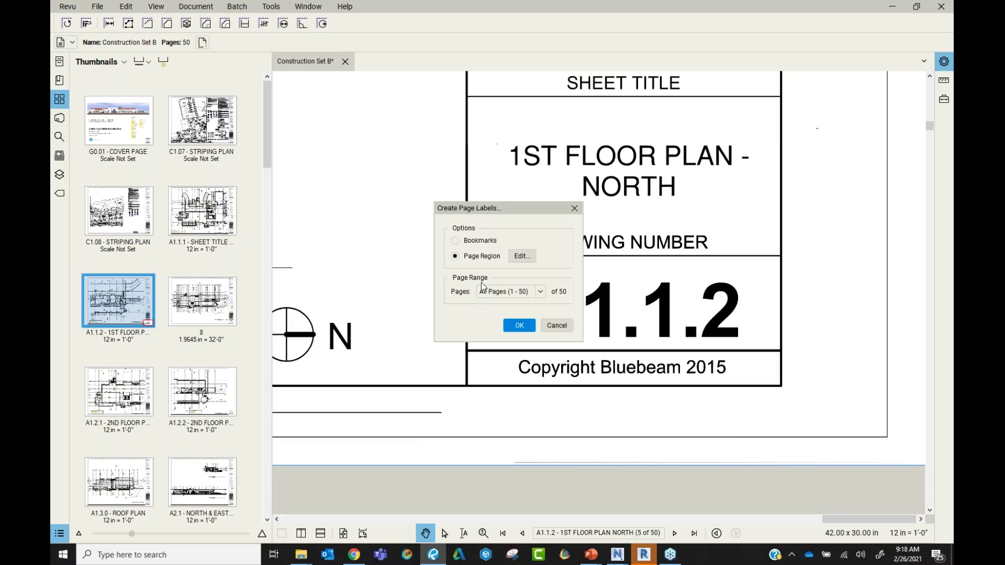
key("ctrl")
key("ctrl")
left_click(520, 324)
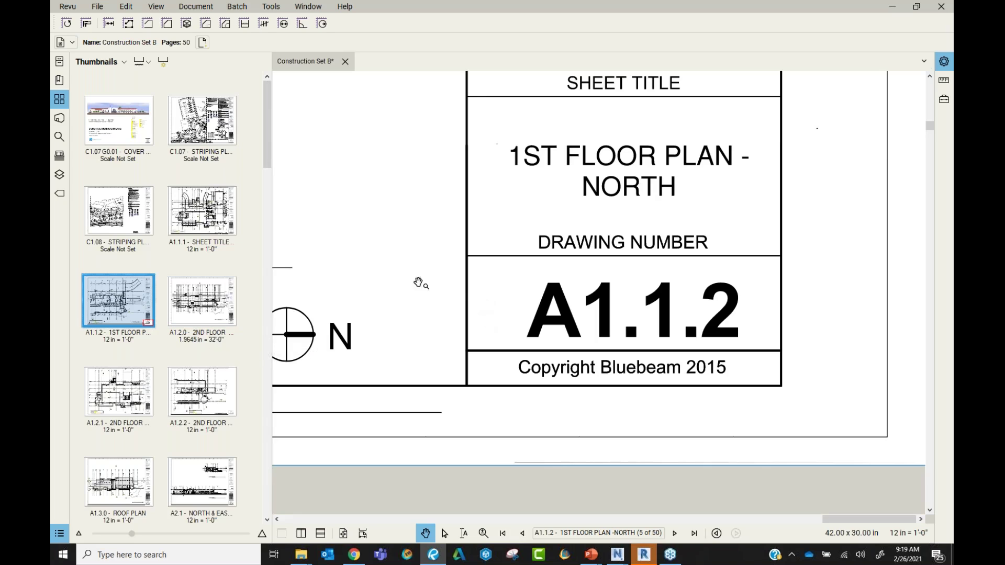
scroll(444, 250, "down", 5)
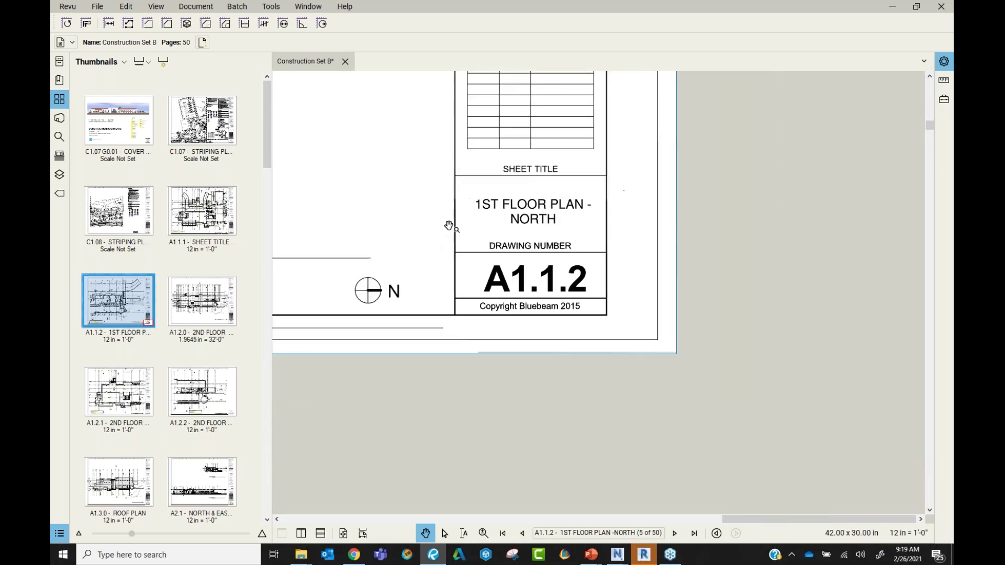
scroll(727, 363, "up", 3)
scroll(727, 363, "down", 3)
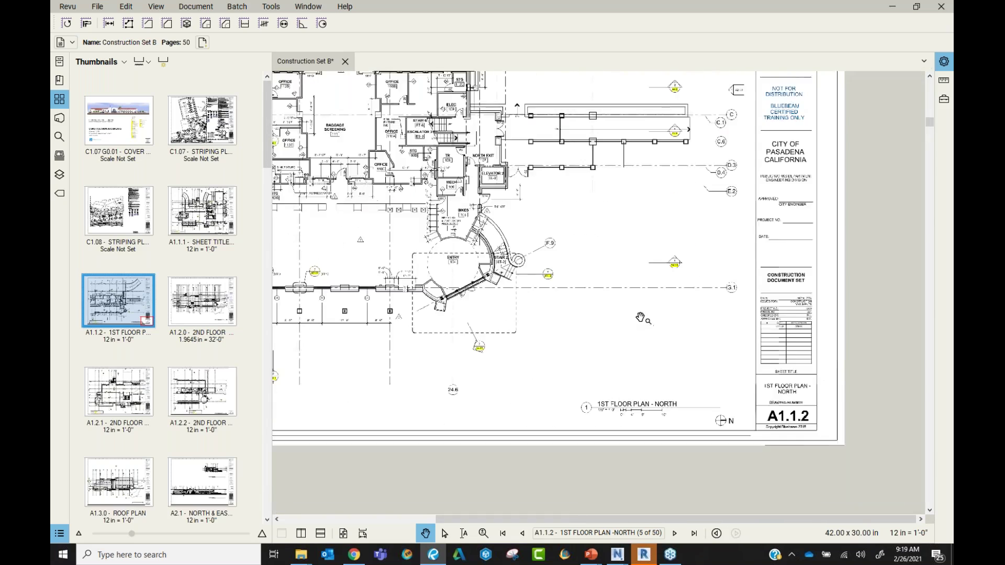
scroll(636, 366, "up", 3)
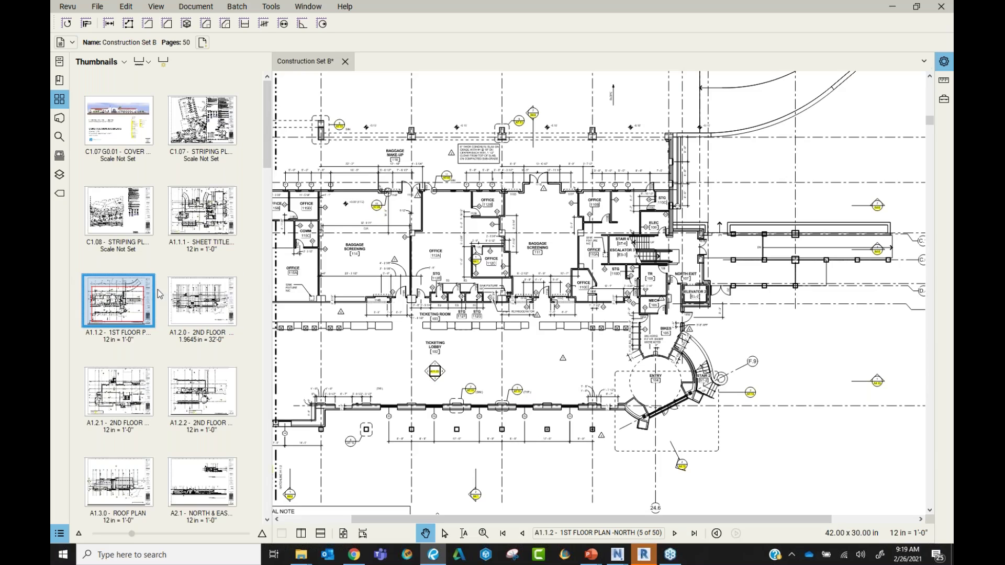
right_click(129, 295)
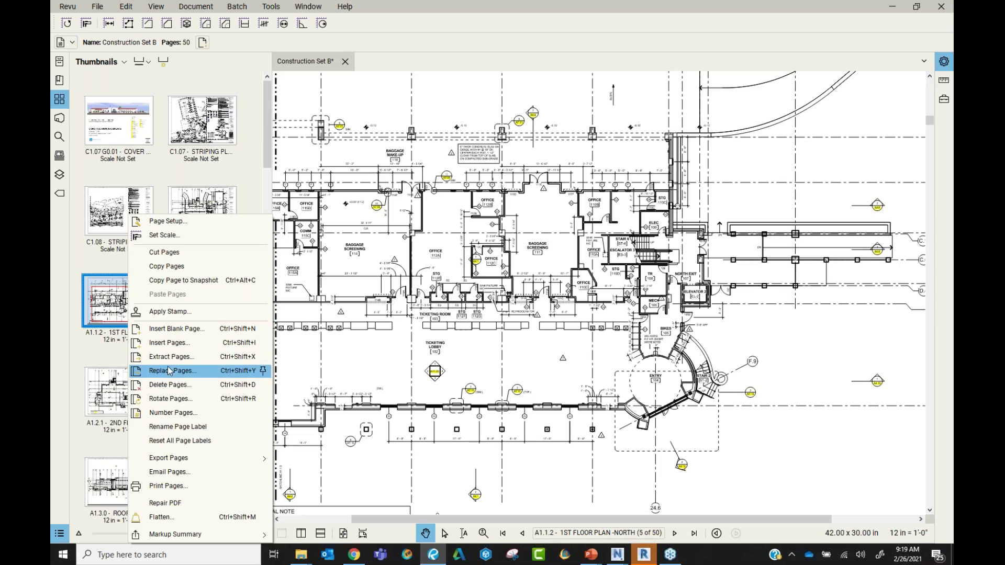
left_click(434, 344)
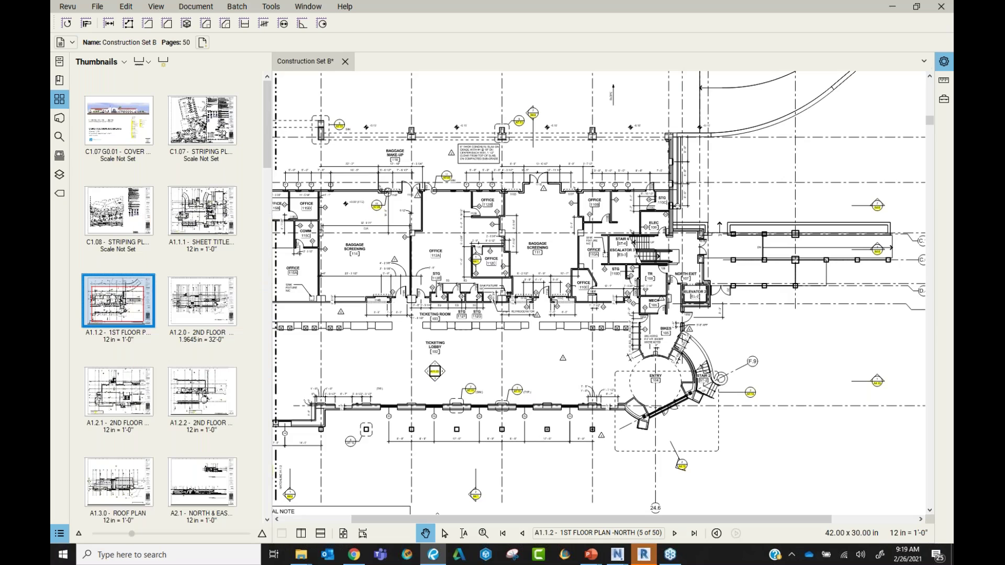
Step: Replace the A1.2.0 reference plan page with "A1.2.0 - 2ND FLOOR REFERENCE PLAN_REV 1" from the Revisions folder in BCT Student Files
left_click(214, 310)
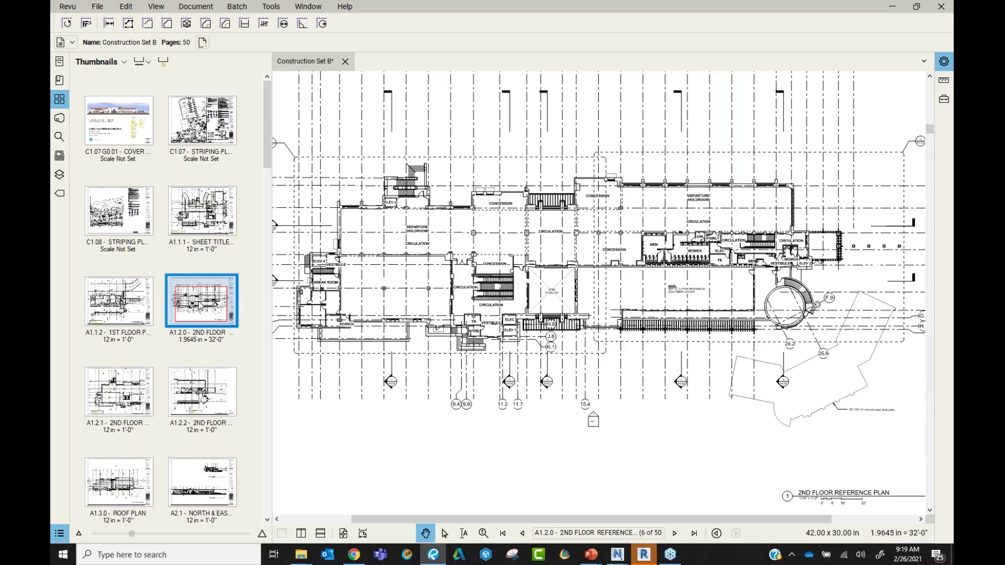
right_click(200, 304)
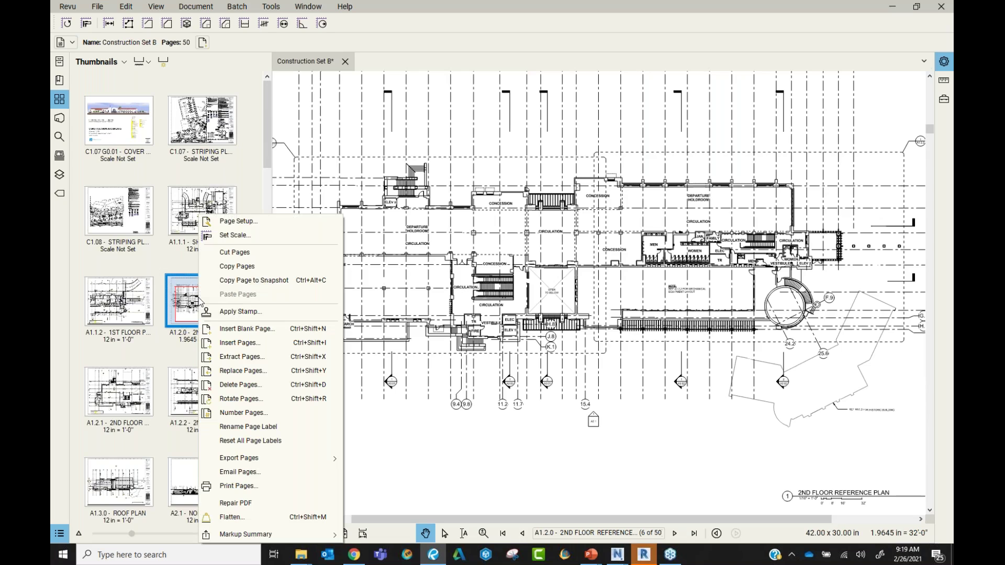
left_click(269, 373)
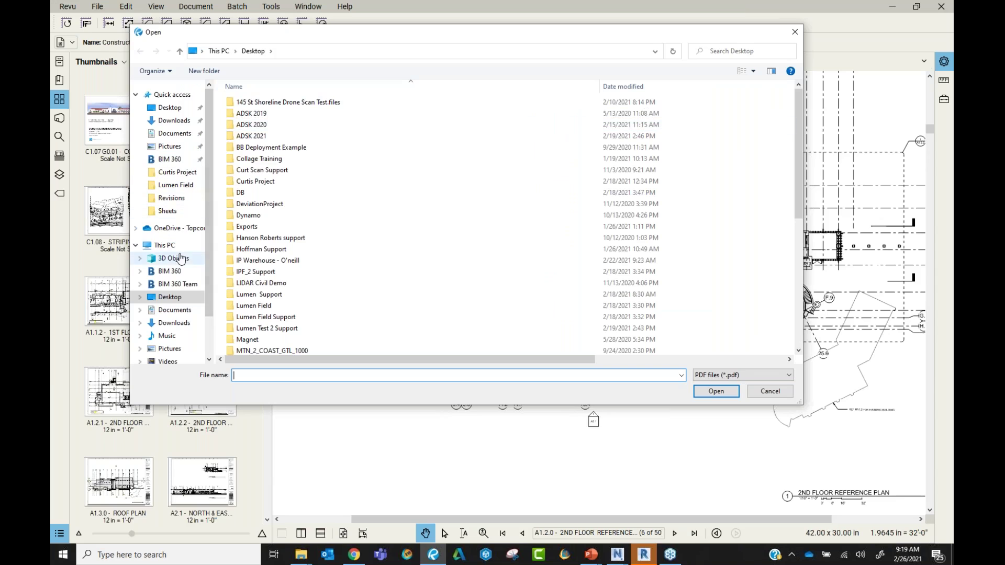
left_click(173, 313)
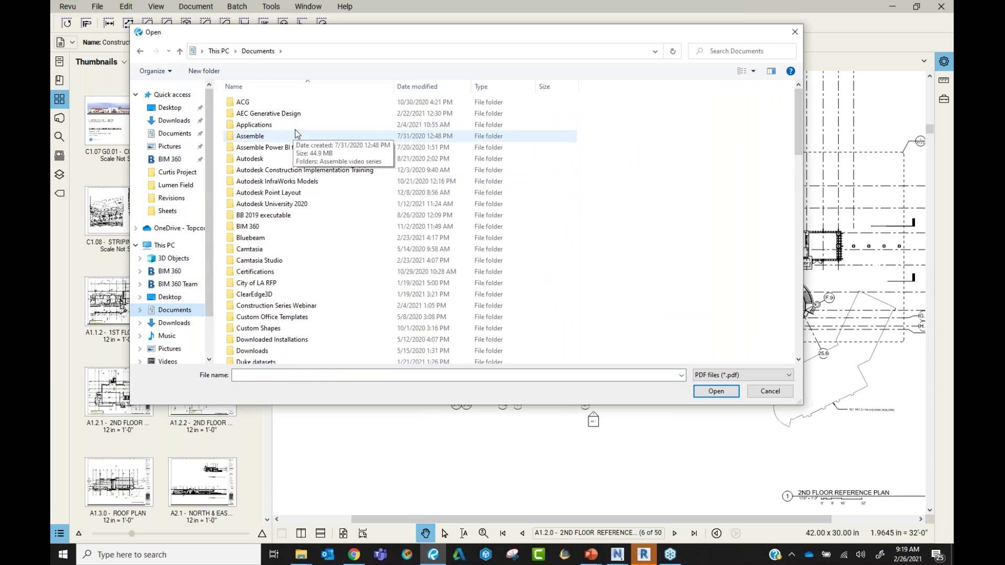
left_click(305, 126)
double_click(305, 125)
double_click(293, 114)
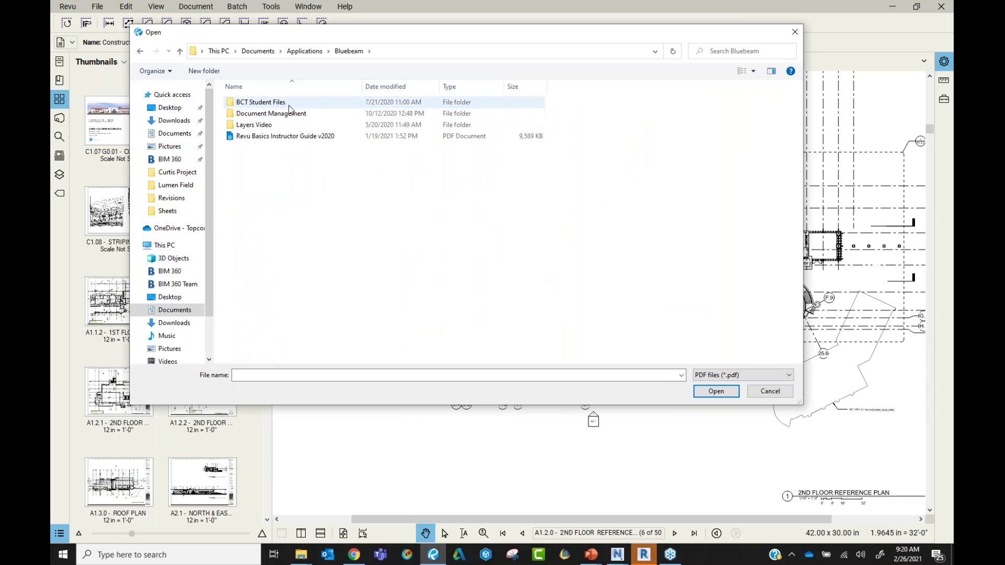
double_click(295, 104)
double_click(288, 182)
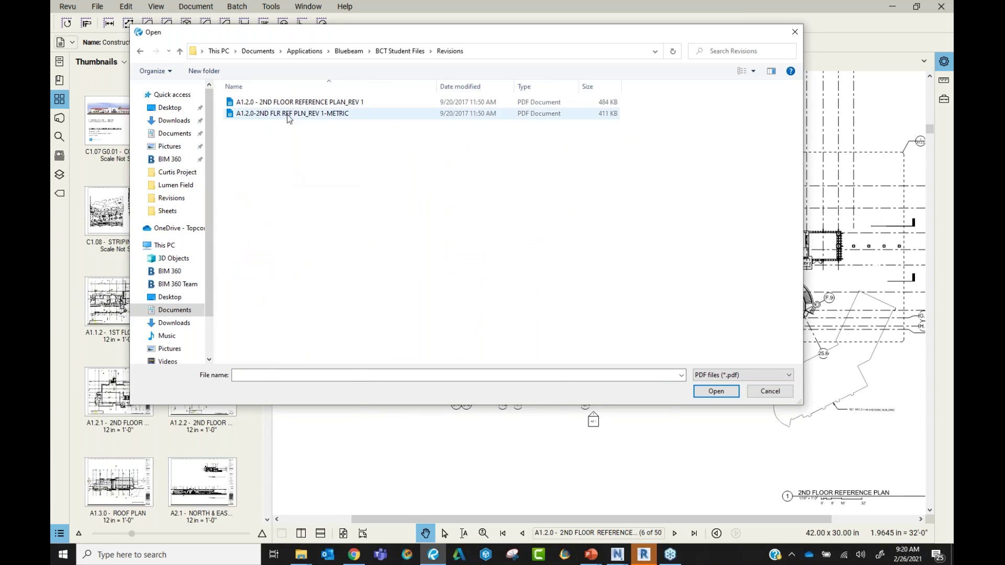
double_click(307, 104)
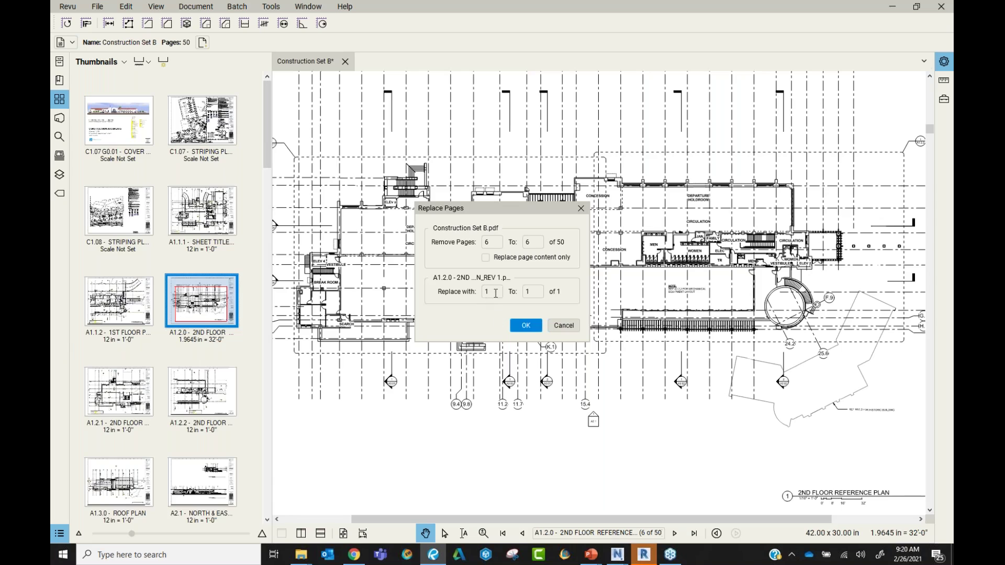
left_click(521, 328)
scroll(617, 176, "up", 4)
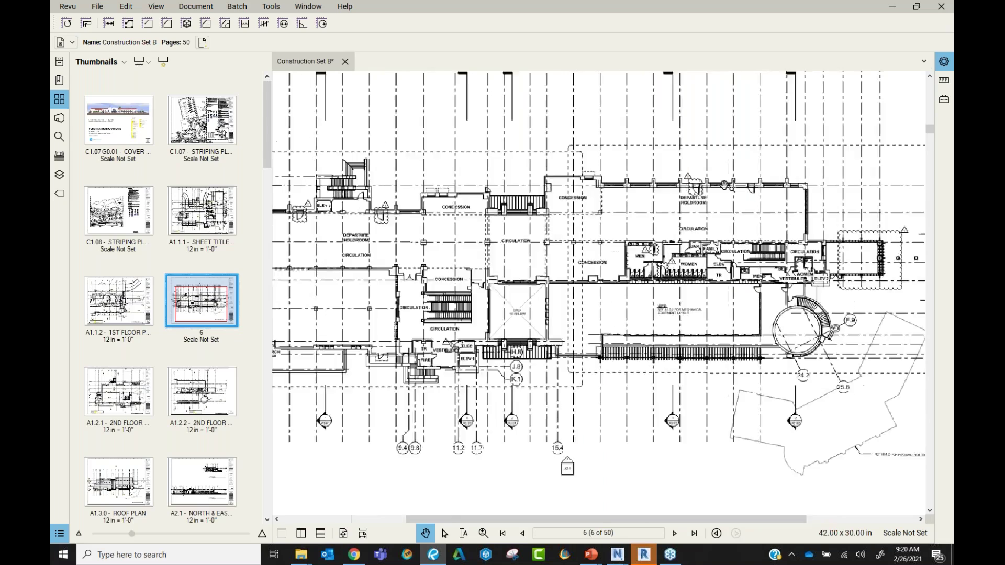
Step: Examine the replaced A1.2.0 second floor reference plan and its title block against its page label
scroll(617, 175, "down", 6)
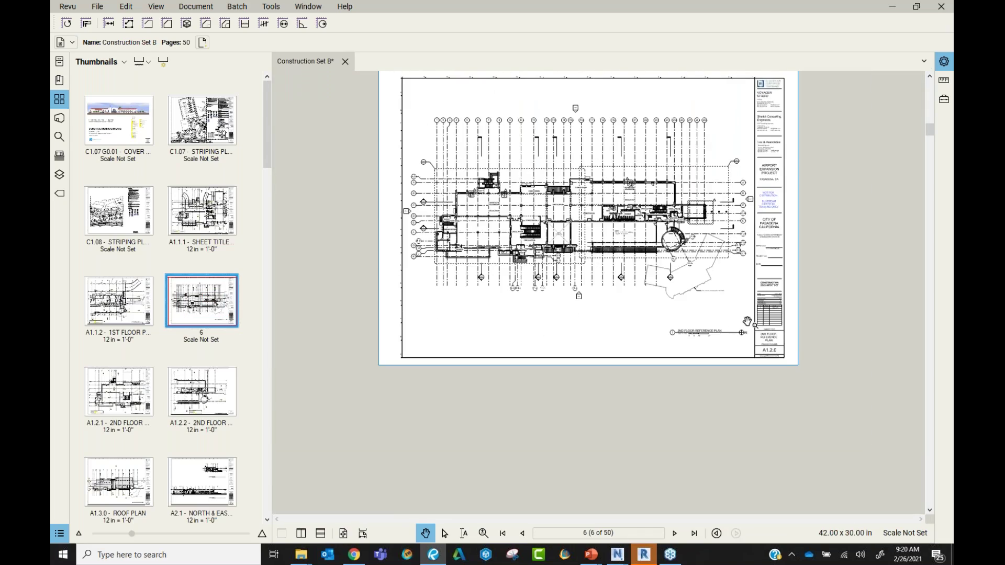
scroll(779, 355, "up", 6)
scroll(778, 354, "down", 5)
mouse_move(369, 202)
left_mouse_down()
mouse_move(482, 309)
mouse_move(558, 414)
mouse_move(668, 378)
mouse_move(660, 373)
left_mouse_up()
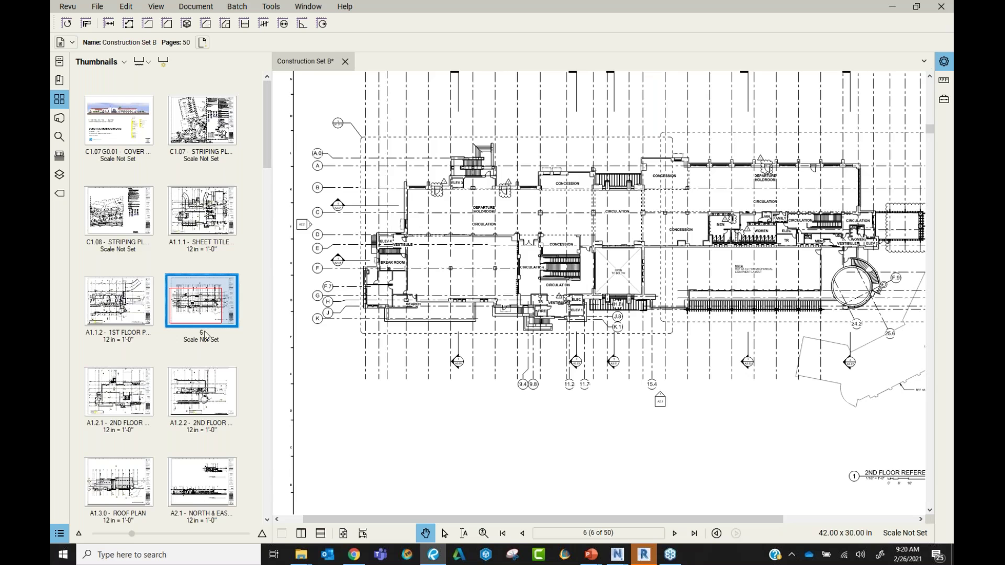
scroll(680, 361, "down", 5)
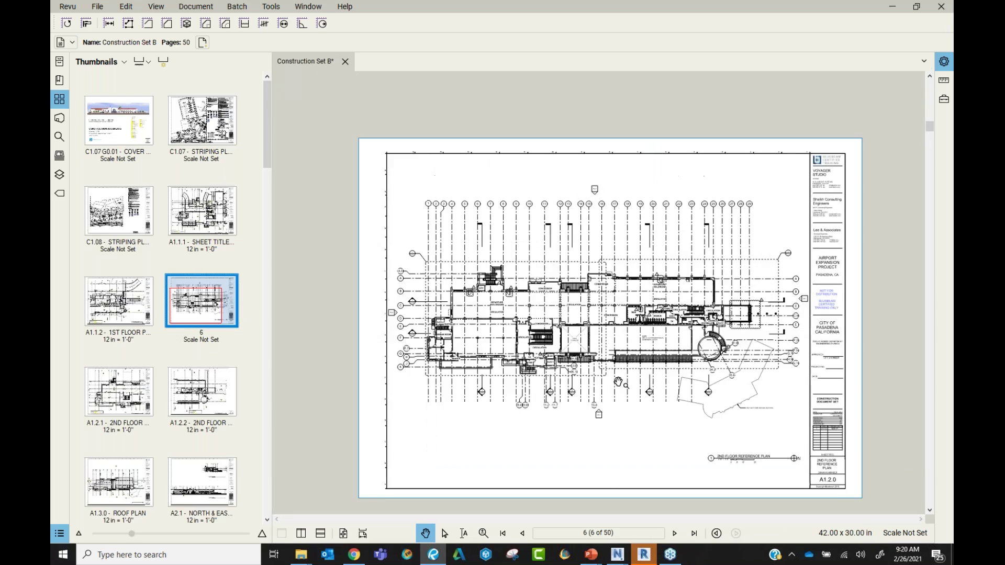
scroll(689, 385, "up", 2)
scroll(689, 385, "down", 3)
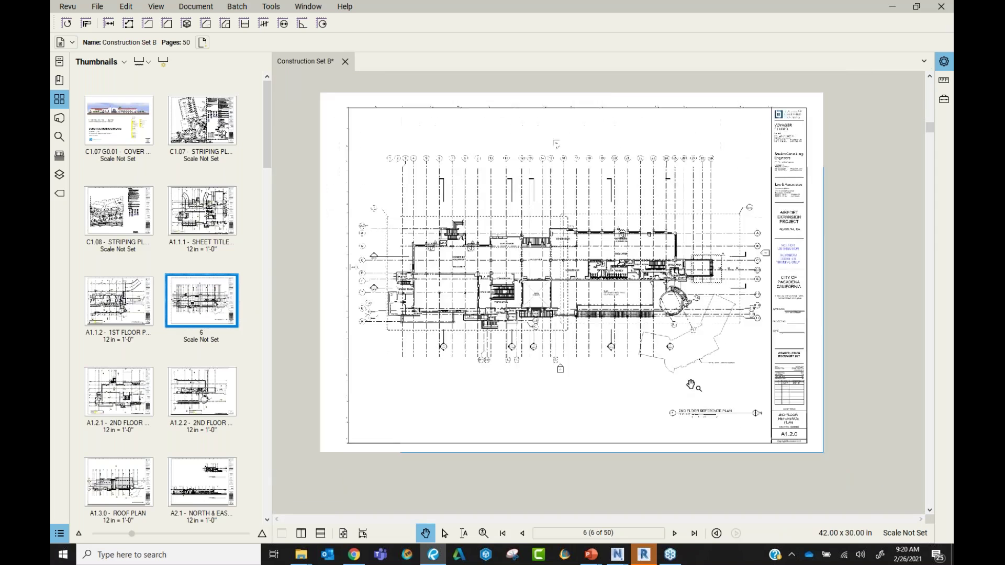
scroll(626, 348, "up", 1)
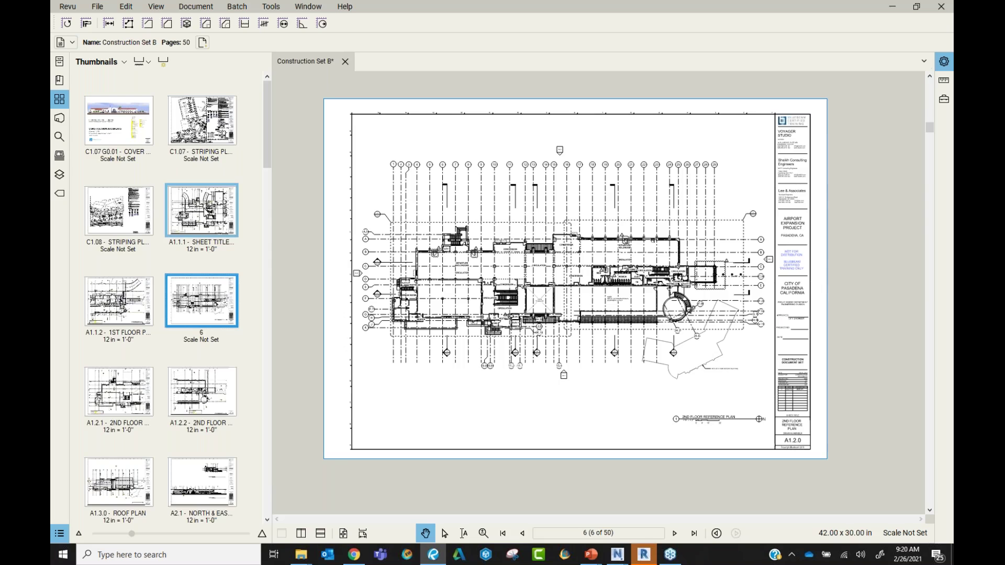
Step: Select the pages from A1.1.1 through A2.1 one by one, including the unlabelled page 6
left_click(206, 212)
left_click(119, 302, "ctrl")
left_click(223, 310, "ctrl")
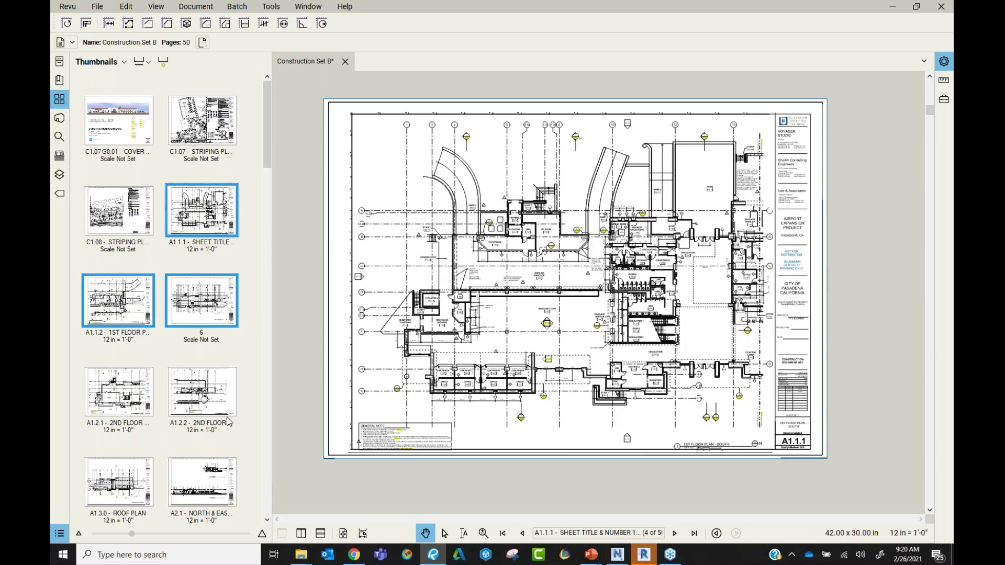
left_click(137, 395, "ctrl")
left_click(182, 394, "ctrl")
scroll(183, 398, "down", 8)
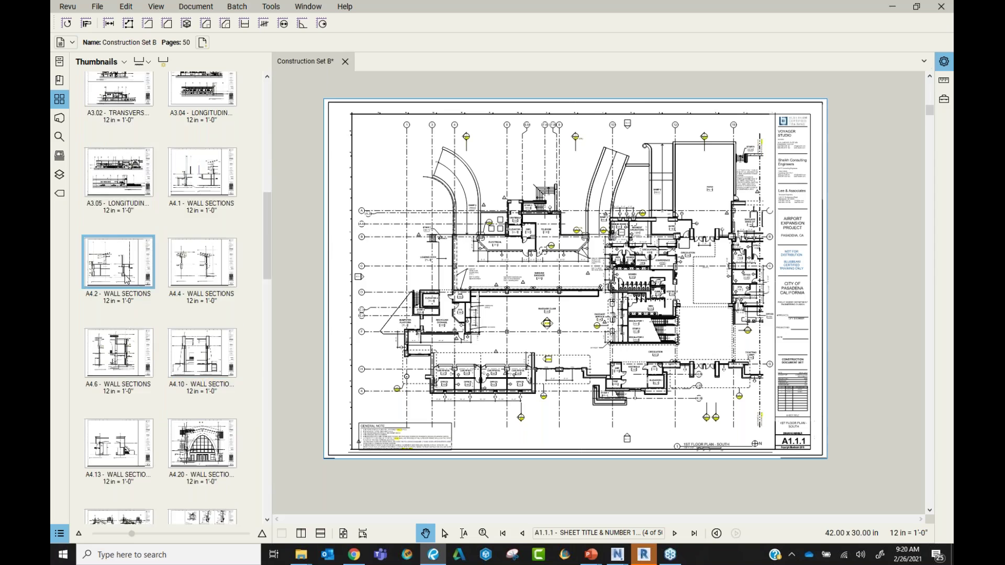
scroll(119, 210, "up", 8)
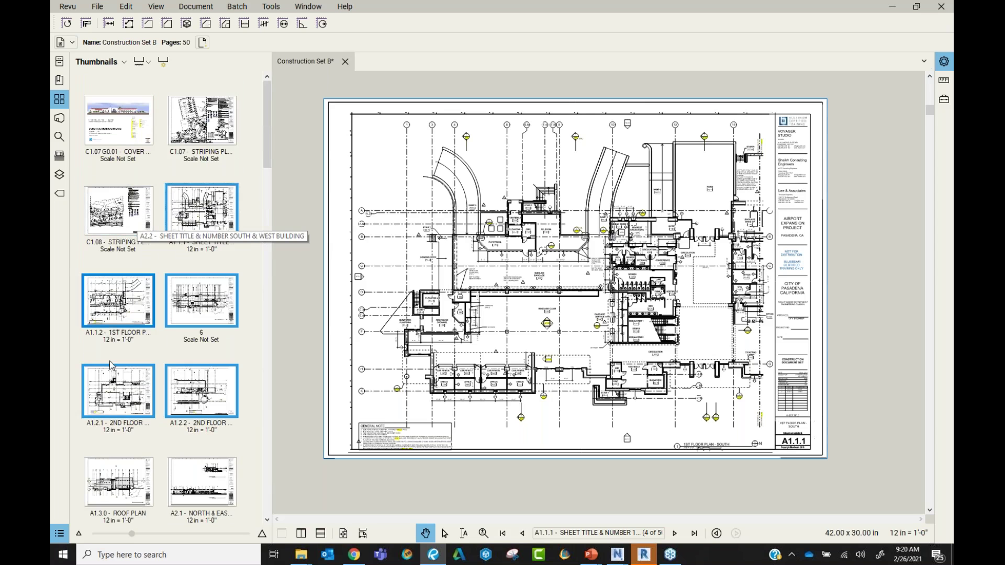
left_click(120, 495, "ctrl")
left_click(216, 483, "ctrl")
scroll(199, 419, "down", 3)
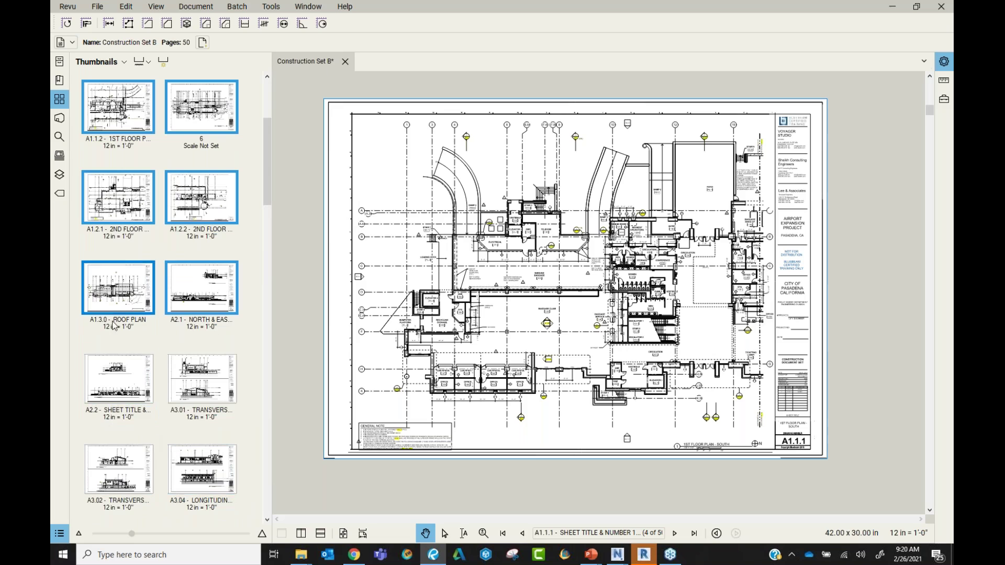
Step: Add the pages from A2.2 through the A4.2 wall sections to the selection individually
left_click(118, 378, "ctrl")
left_click(202, 378, "ctrl")
left_click(125, 448, "ctrl")
left_click(228, 461, "ctrl")
scroll(228, 460, "down", 3)
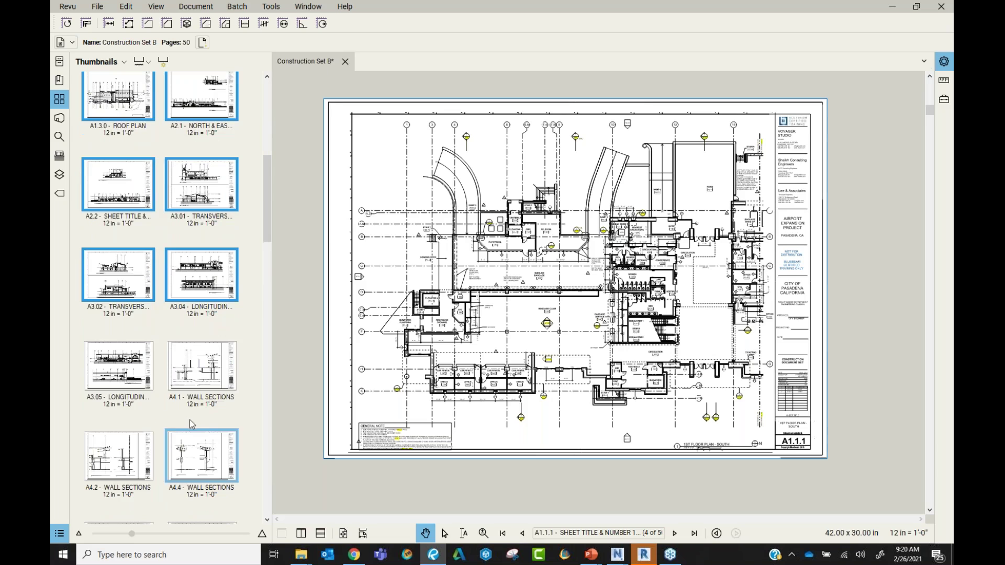
left_click(131, 377, "ctrl")
left_click(198, 380, "ctrl")
left_click(120, 454, "ctrl")
Step: Select the continuous range of pages from A4.4 Wall Sections through the A12.2 door schedule
left_click(205, 454, "ctrl")
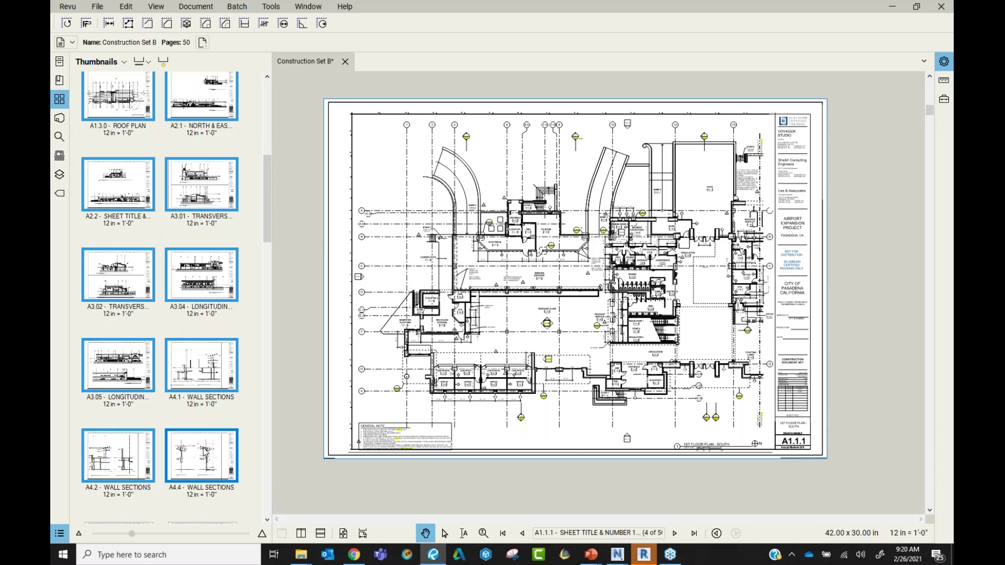
scroll(156, 428, "down", 3)
left_click(134, 425, "ctrl")
scroll(135, 415, "down", 3)
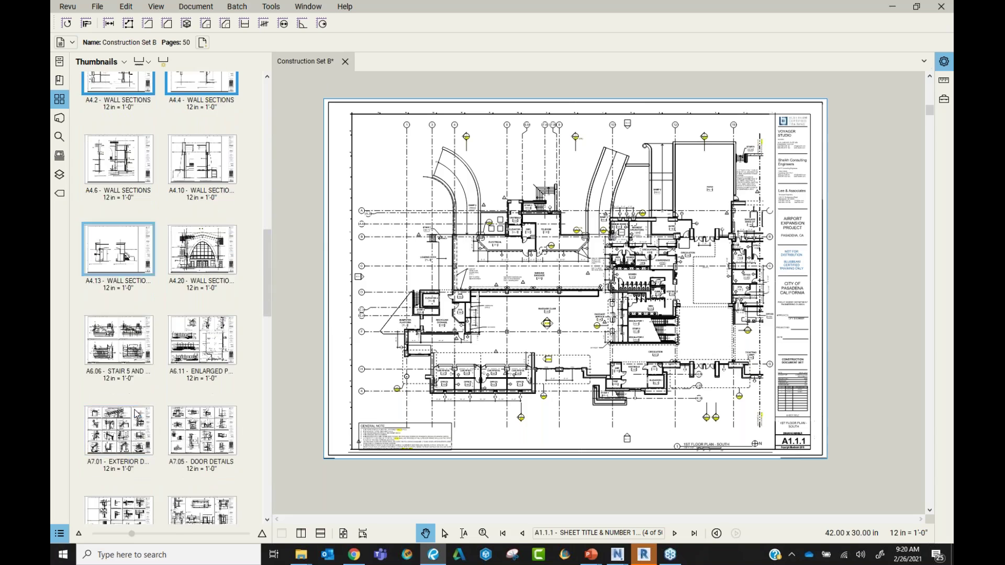
left_click(135, 362, "ctrl")
scroll(136, 373, "down", 6)
scroll(176, 362, "down", 3)
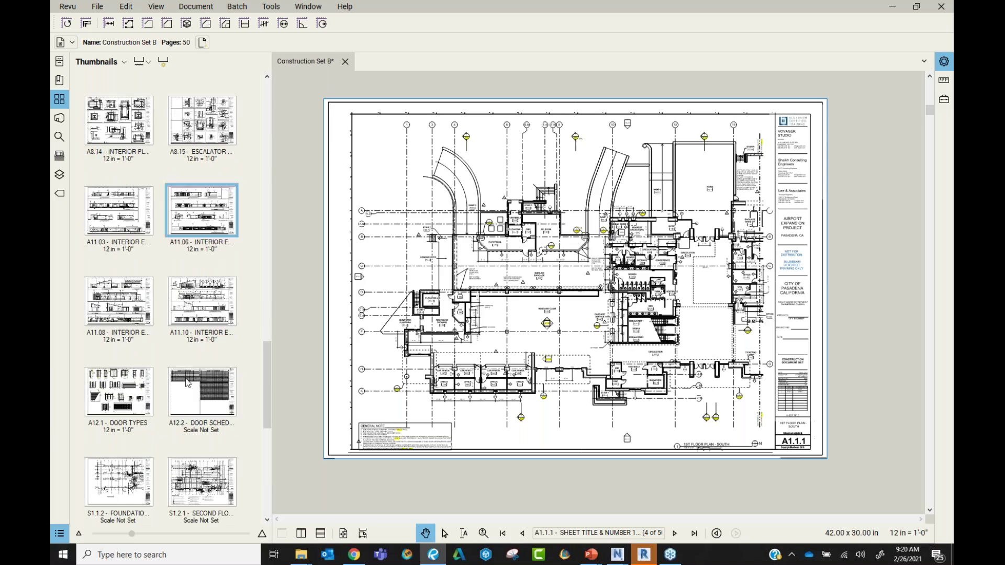
left_click(186, 384, "ctrl")
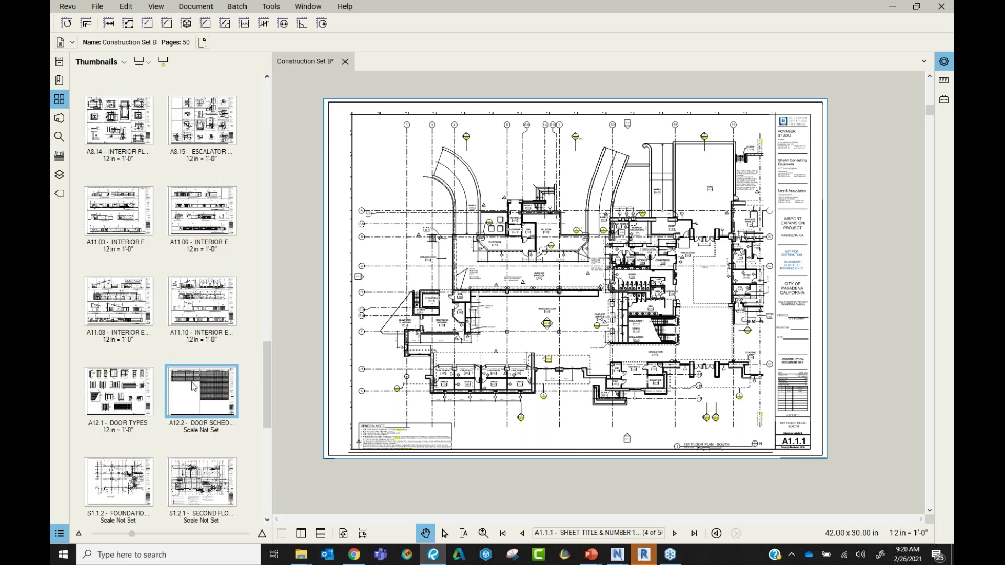
left_click(194, 387, "shift")
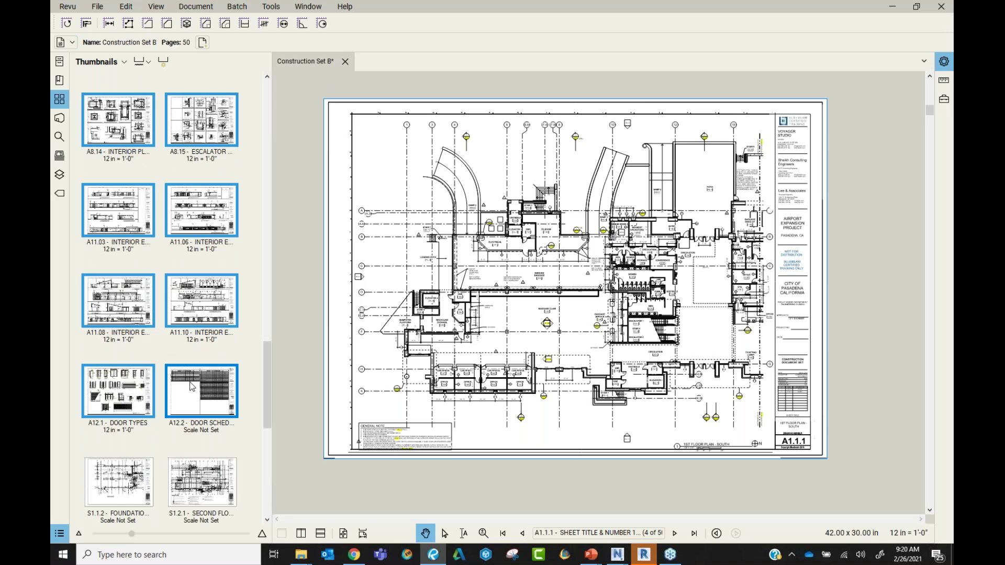
Step: Extract the selected pages to "Pages from Construction Set B" on the Desktop, opening the file after extraction and updating hyperlinks to relative paths
right_click(192, 387)
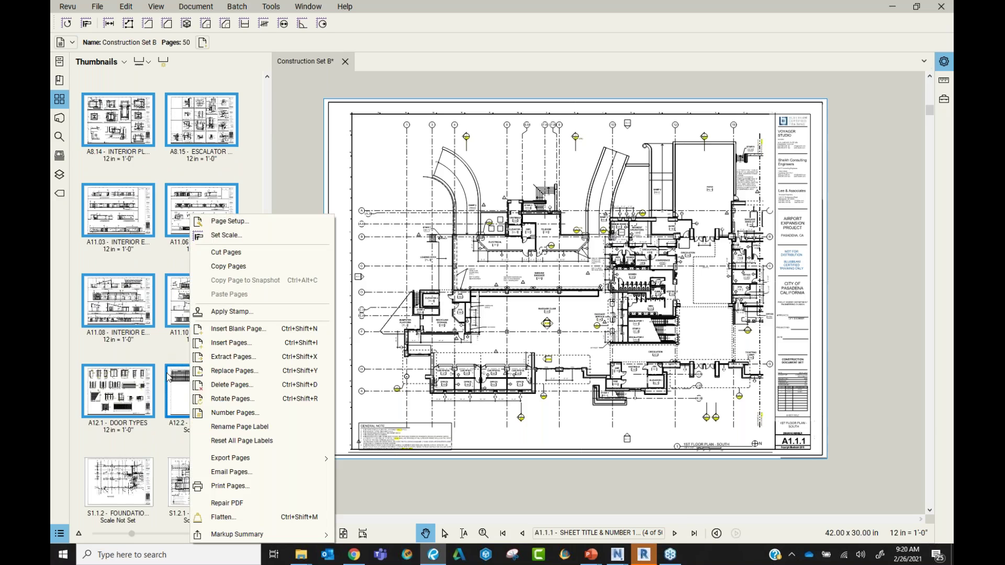
left_click(250, 358)
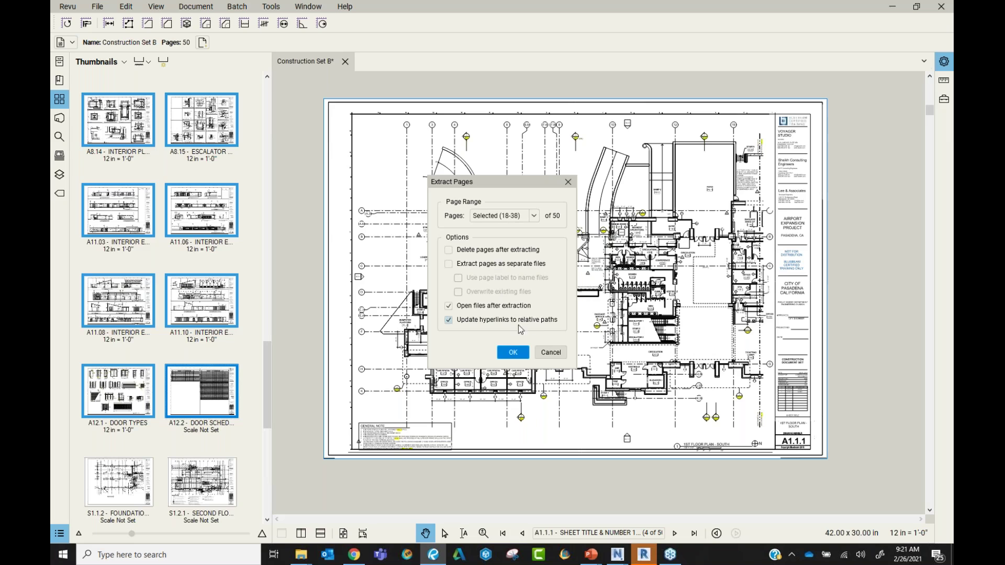
left_click(528, 355)
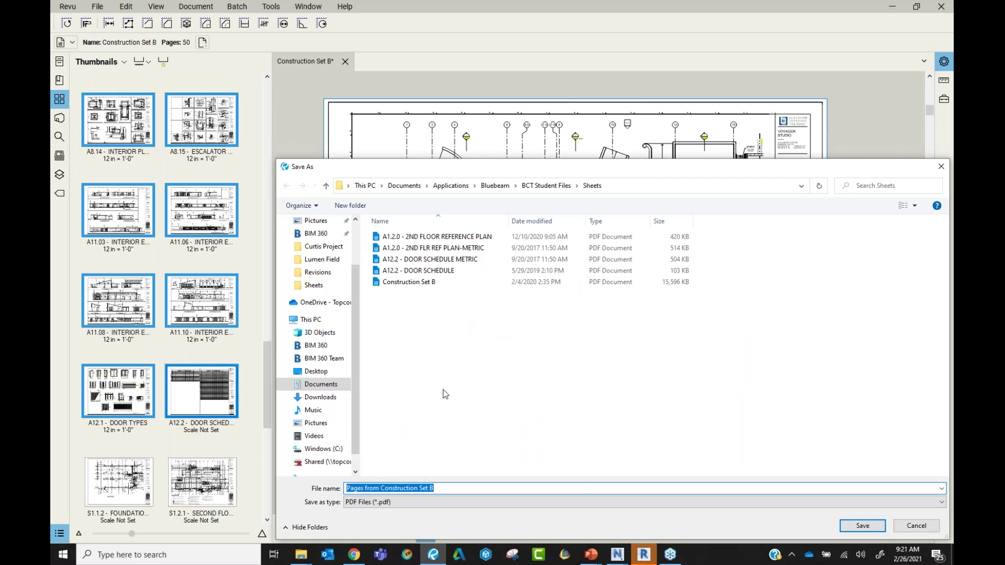
left_click(317, 371)
left_click(879, 530)
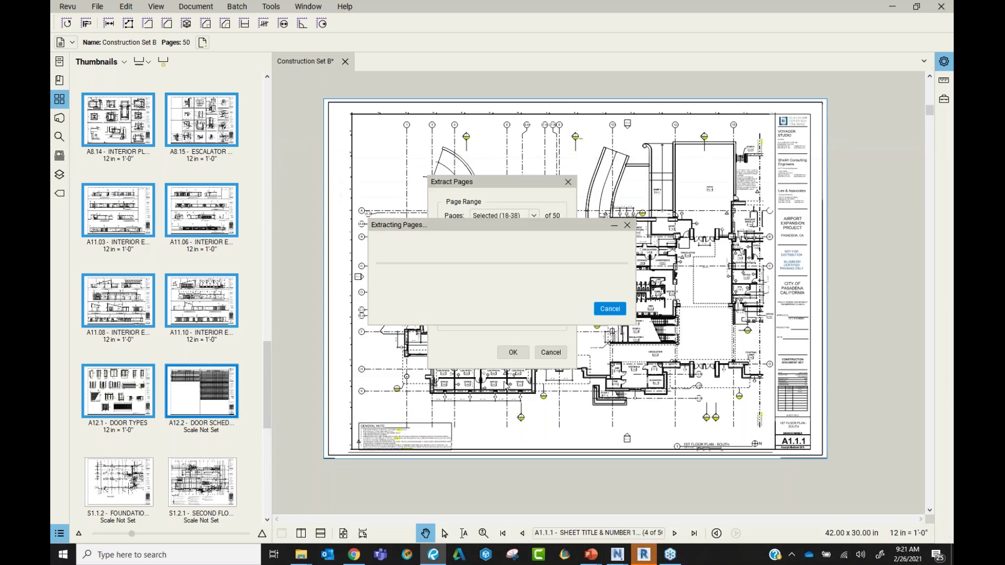
Step: Show sheet A4.4 in the extracted set, look through the pages, and follow its A7.01 detail callout link
scroll(203, 227, "up", 10)
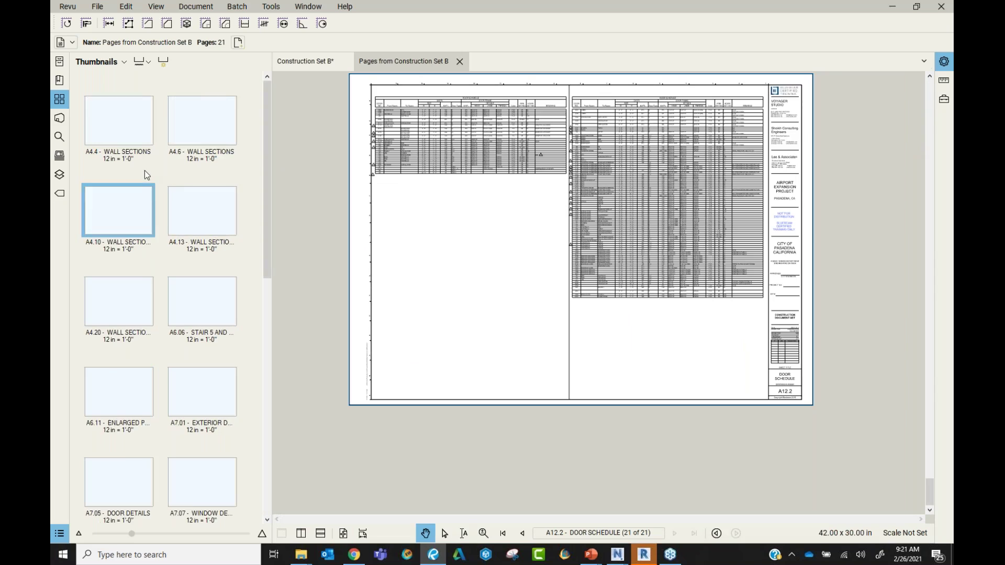
left_click(117, 147)
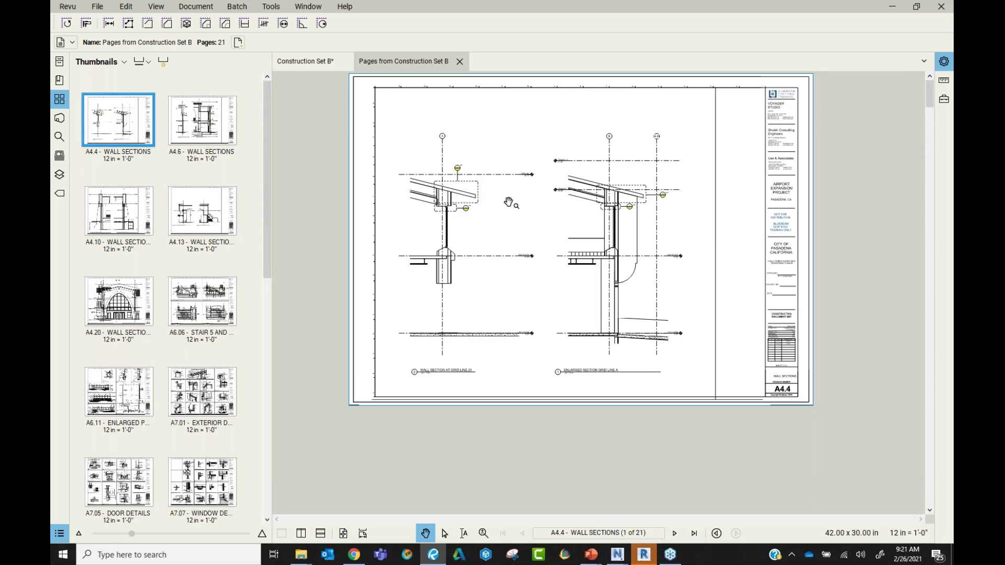
scroll(447, 189, "up", 5)
scroll(351, 217, "down", 4)
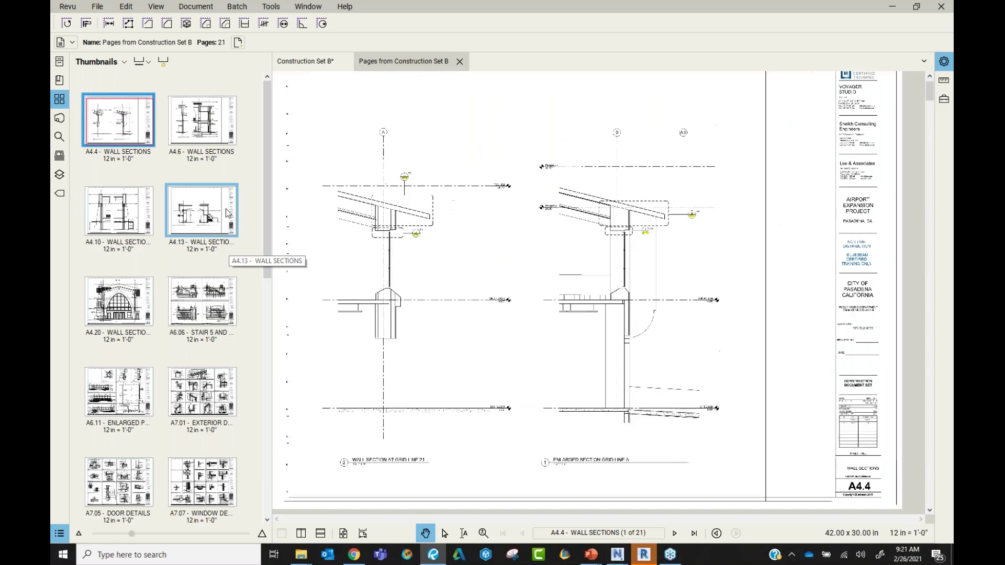
scroll(224, 214, "down", 10)
scroll(181, 307, "up", 10)
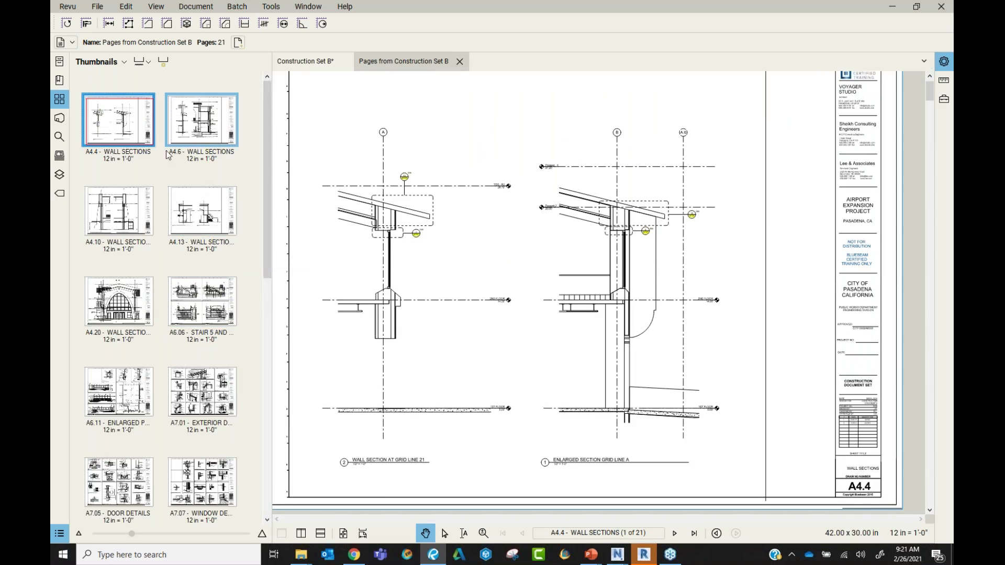
scroll(410, 226, "up", 4)
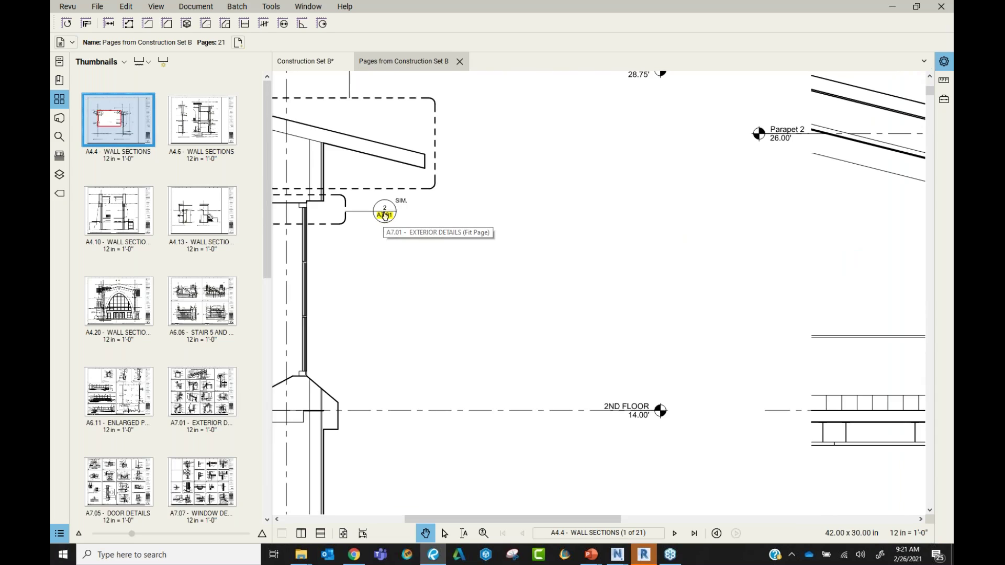
left_click(386, 219)
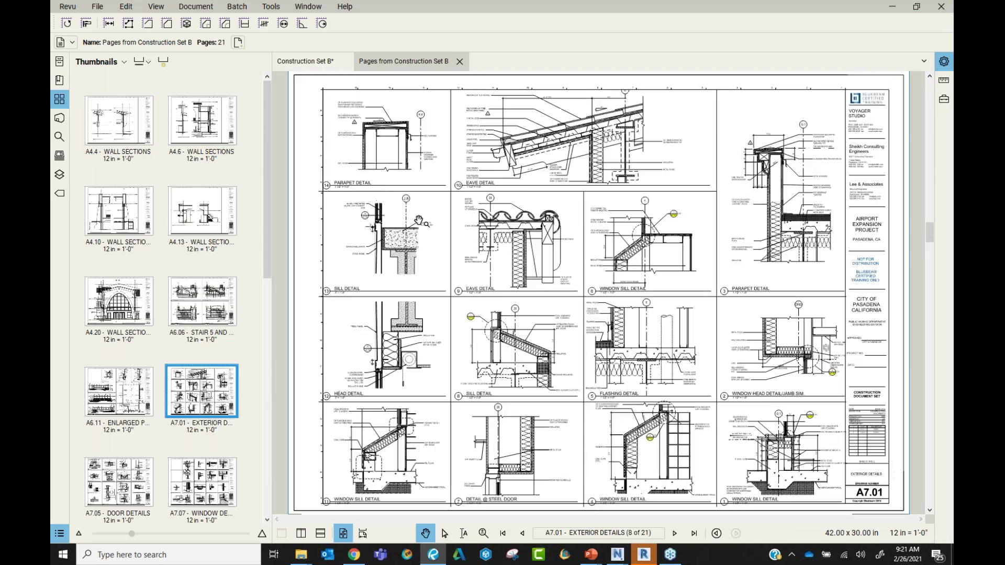
Step: Examine the window sill and window head details on sheet A7.01, including their A7.07 callouts
scroll(323, 215, "up", 5)
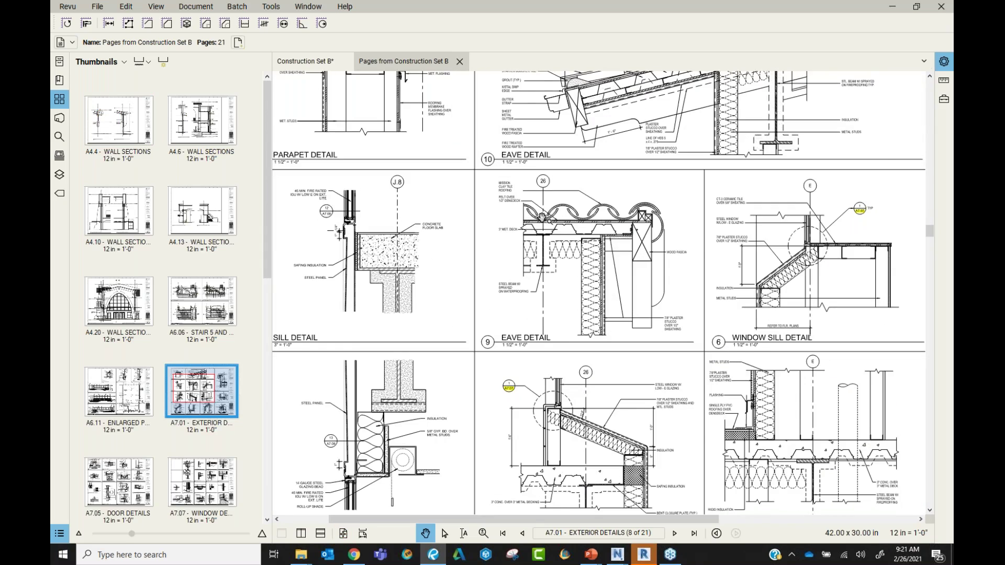
scroll(546, 219, "down", 3)
scroll(568, 189, "up", 2)
scroll(597, 169, "up", 3)
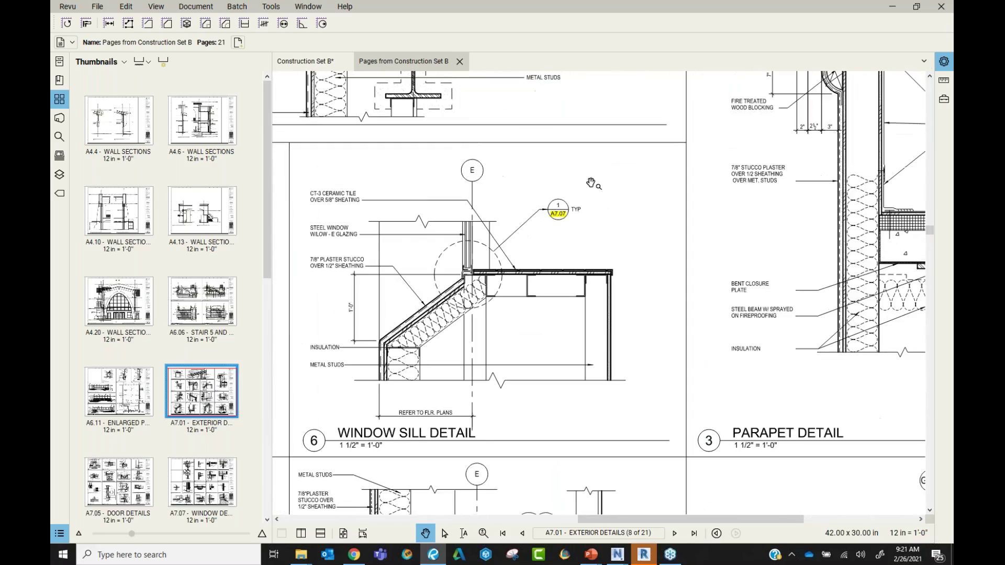
scroll(598, 168, "down", 5)
left_click_drag(730, 411, 719, 350)
scroll(718, 351, "up", 5)
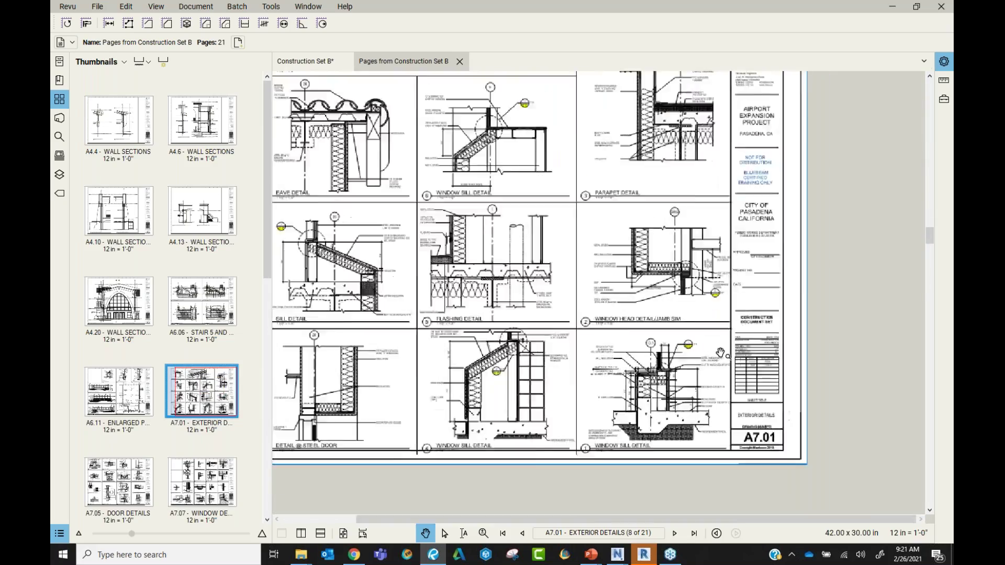
scroll(674, 341, "down", 2)
left_click_drag(586, 284, 642, 285)
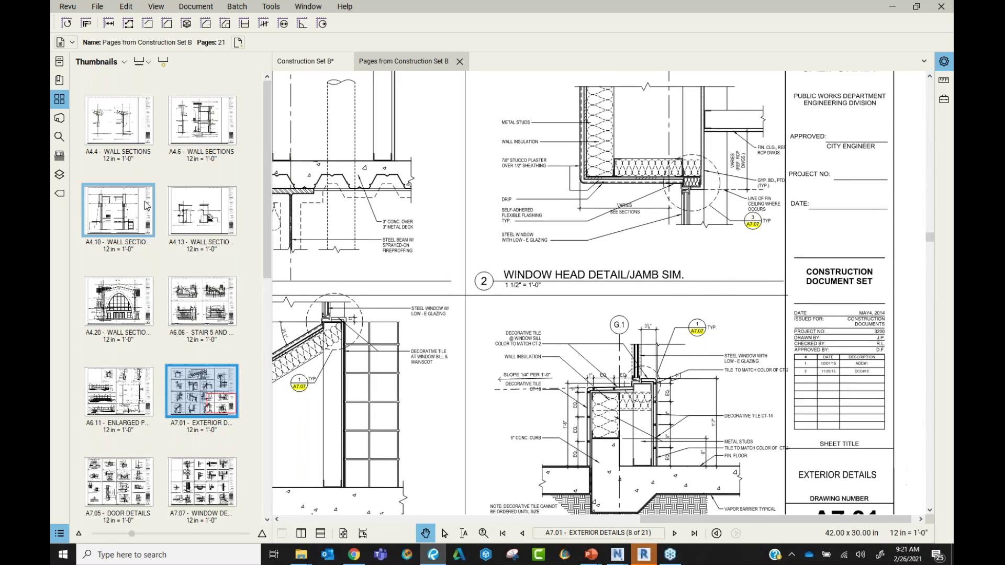
Step: Show sheet A4.20 in the extracted set and follow its A3.01 section callout link to the source document
left_click(119, 299)
scroll(509, 289, "down", 5)
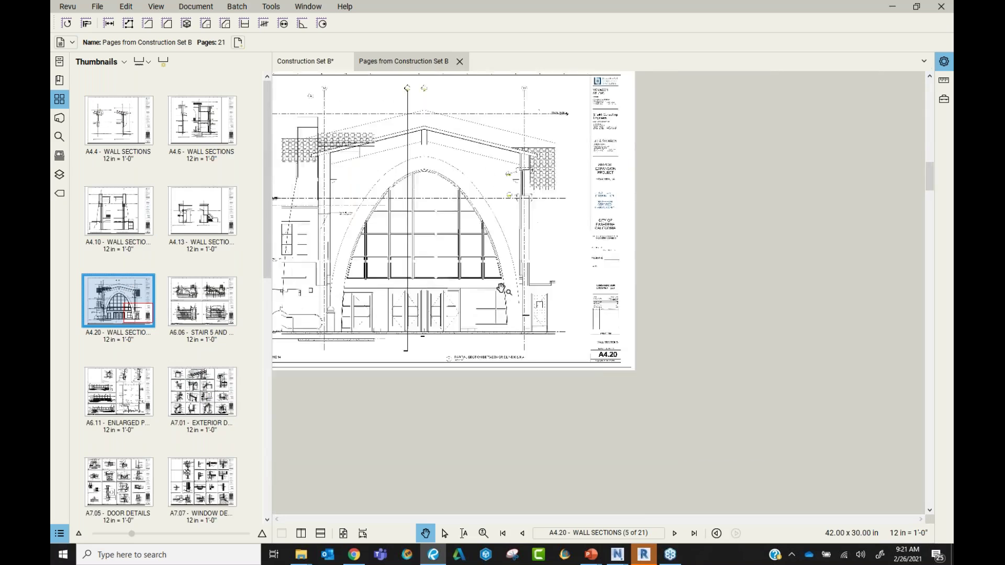
left_click_drag(395, 197, 527, 273)
scroll(567, 202, "up", 5)
left_click_drag(526, 162, 556, 229)
scroll(508, 156, "up", 2)
mouse_move(499, 164)
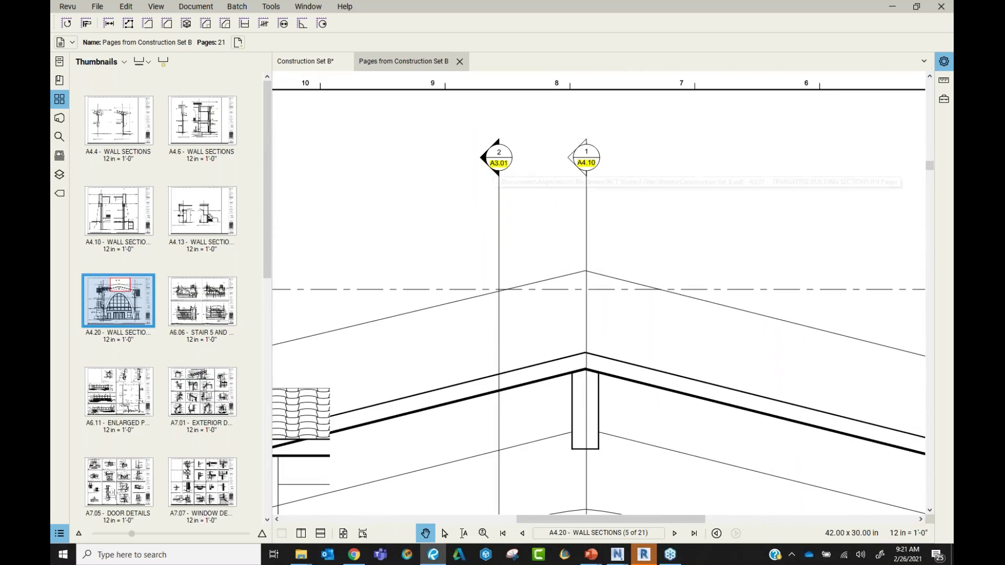
left_click(499, 163)
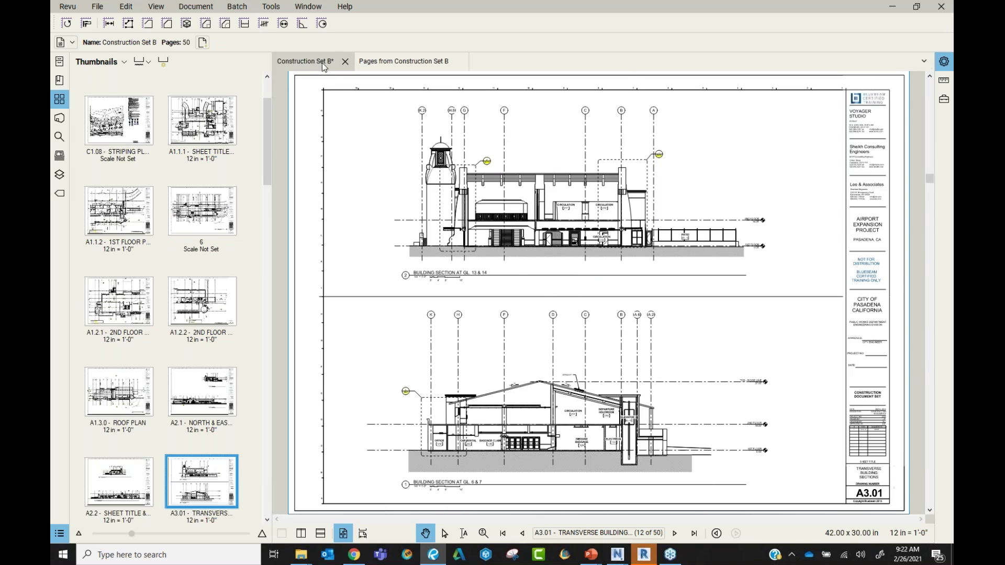
Step: Close the extracted pages PDF and return to the first page thumbnails of Construction Set B
left_click(460, 61)
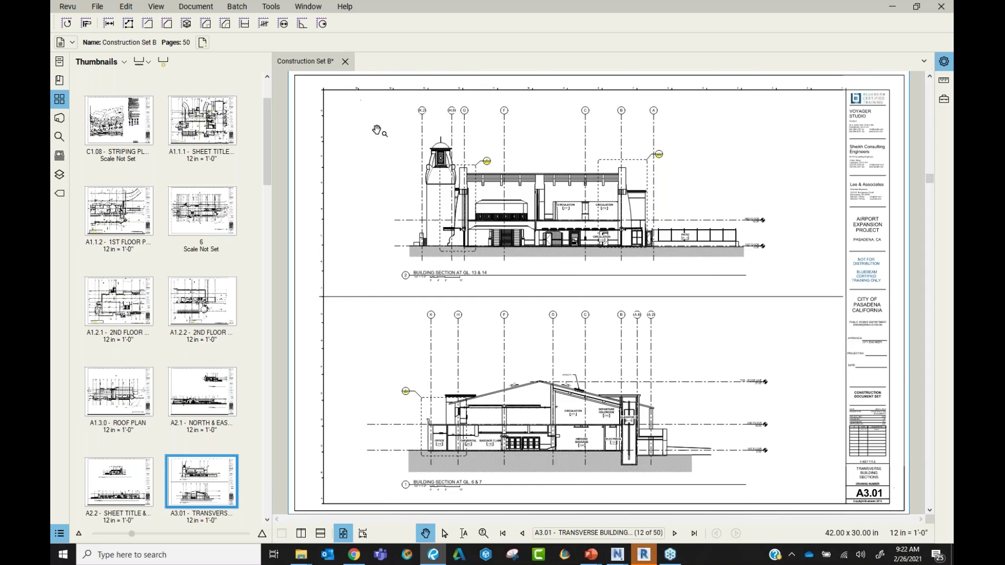
scroll(453, 166, "up", 1)
scroll(471, 176, "down", 6)
left_click_drag(475, 179, 510, 180)
scroll(510, 181, "up", 4)
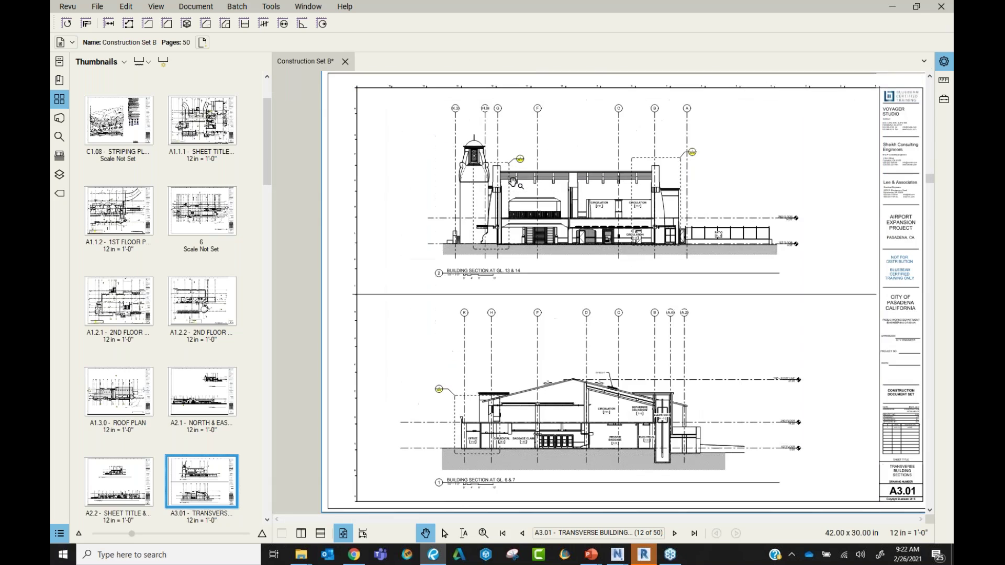
scroll(147, 319, "up", 1)
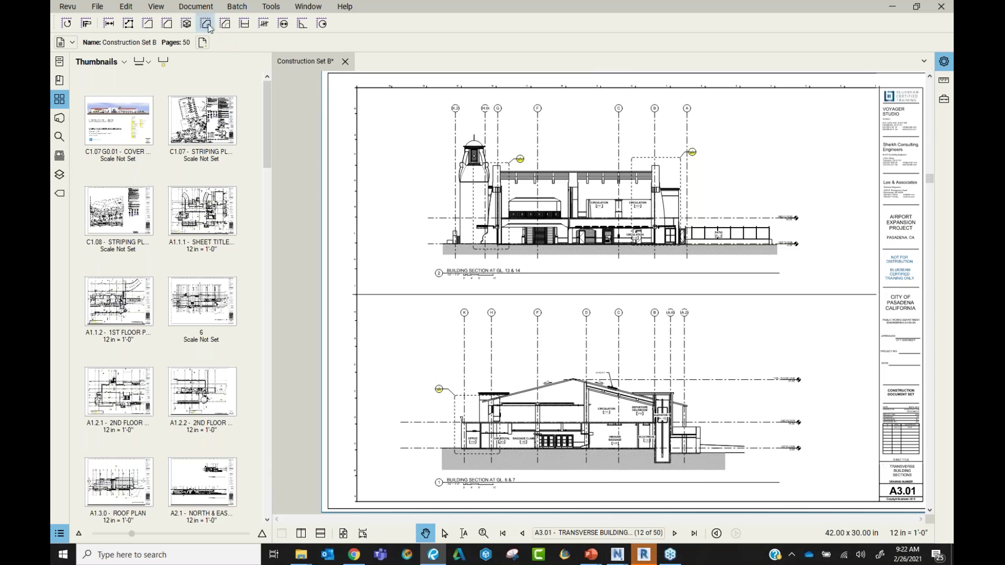
Step: Open the recent files A1.2.0 - 2ND FLOOR REFERENCE PLAN.pdf and A1.2.0 - 2ND FLOOR REFERENCE PLAN_REV 1.pdf
left_click(60, 62)
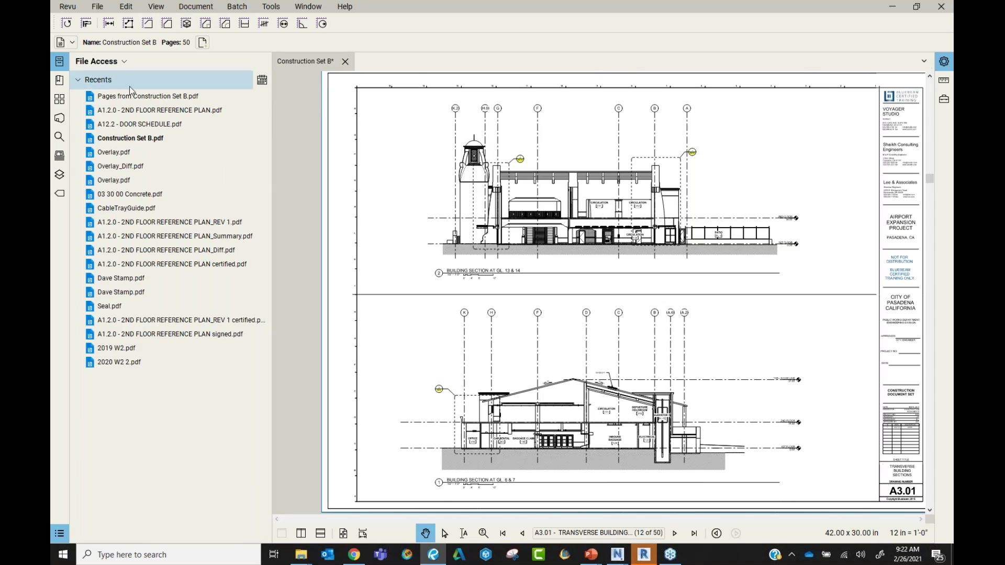
left_click(141, 111)
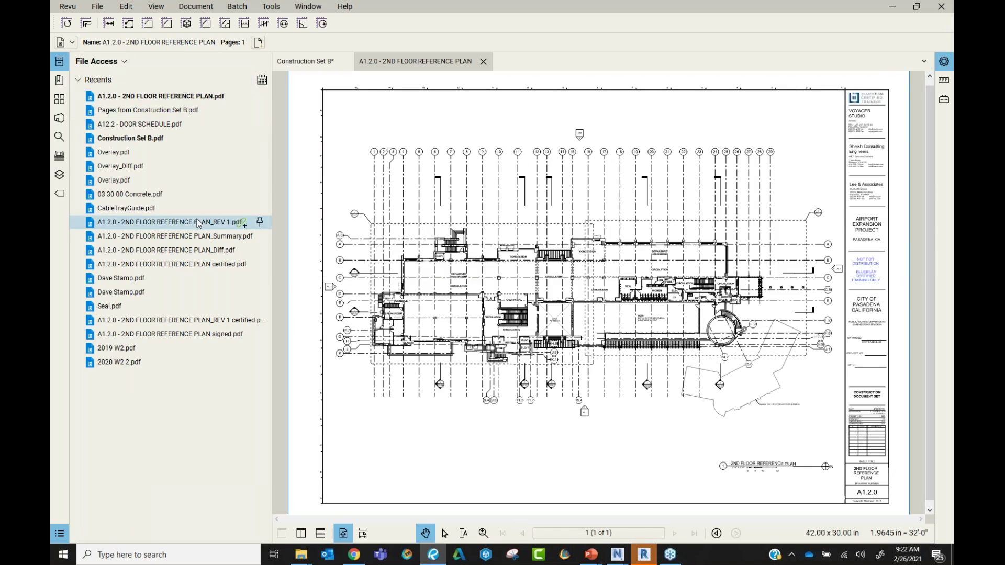
left_click(146, 223)
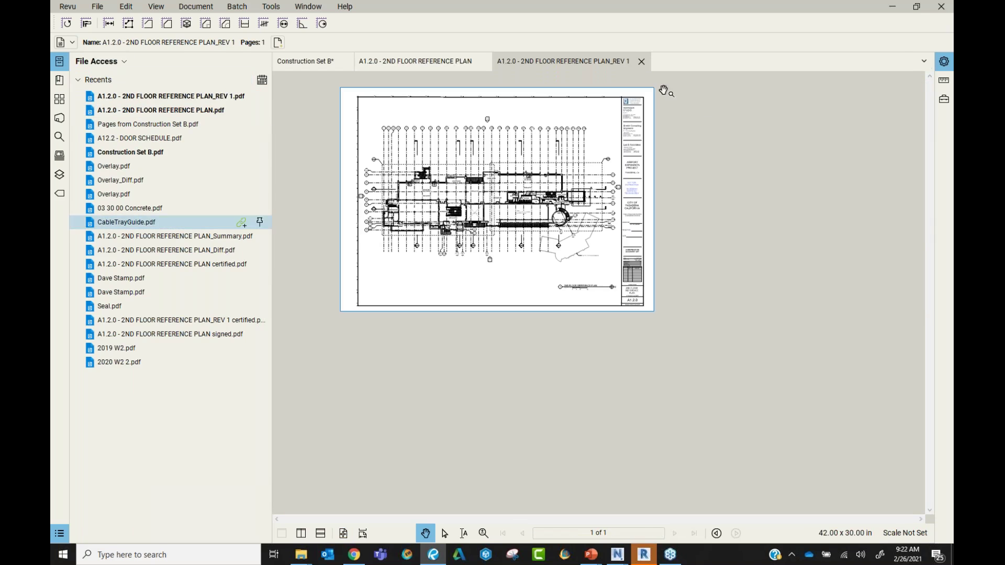
Step: Close Construction Set B and show the original A1.2.0 2nd floor reference plan
left_click(345, 62)
left_click(575, 328)
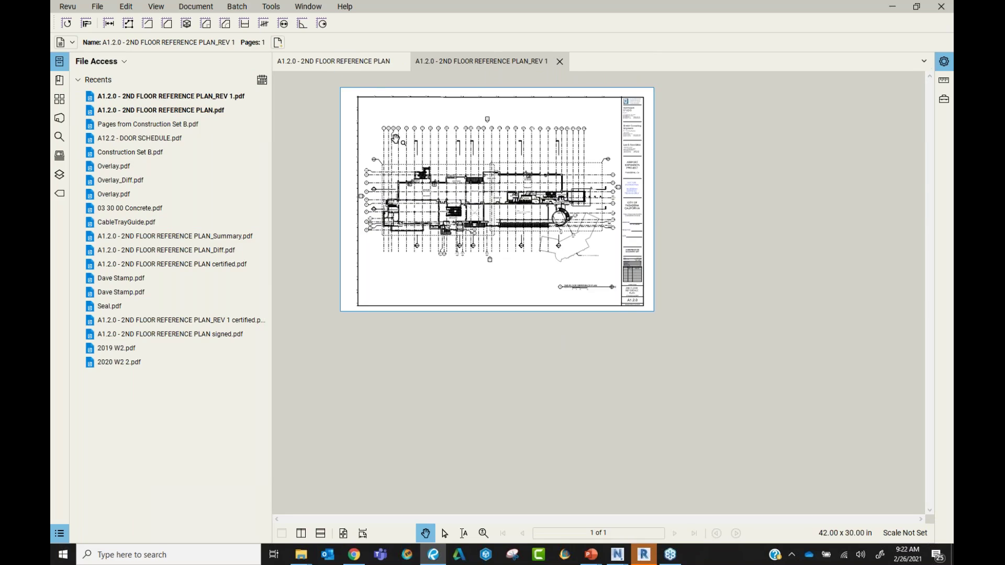
left_click(361, 61)
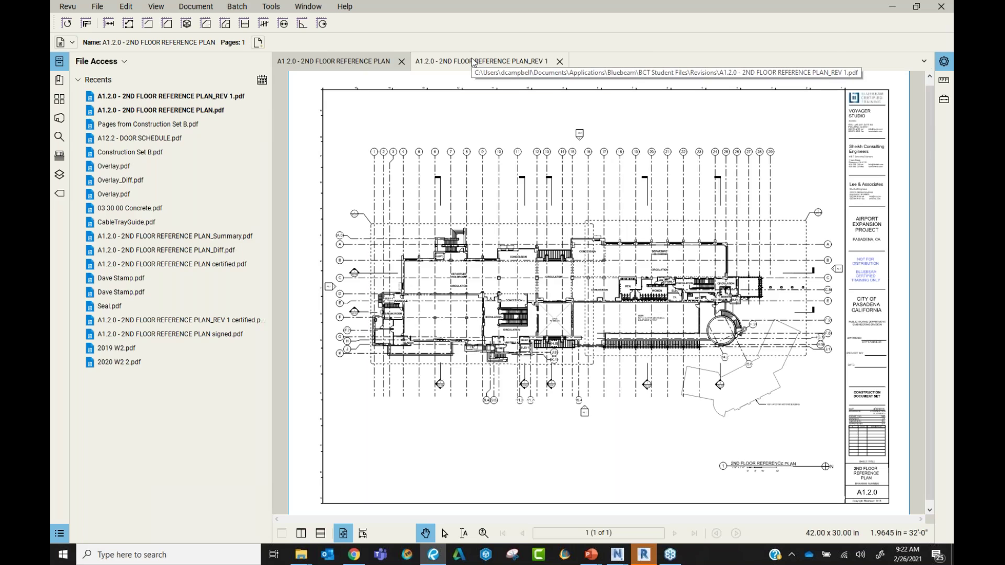
Step: Overlay the original A1.2.0 plan in red with the REV 1 plan in green, checking the original's layer settings before creating it
left_click(197, 6)
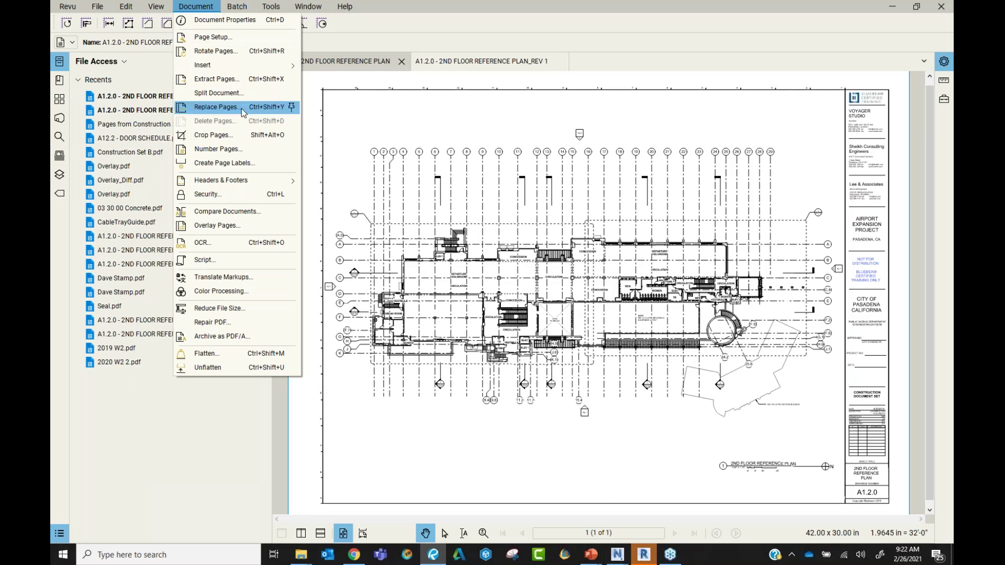
left_click(260, 233)
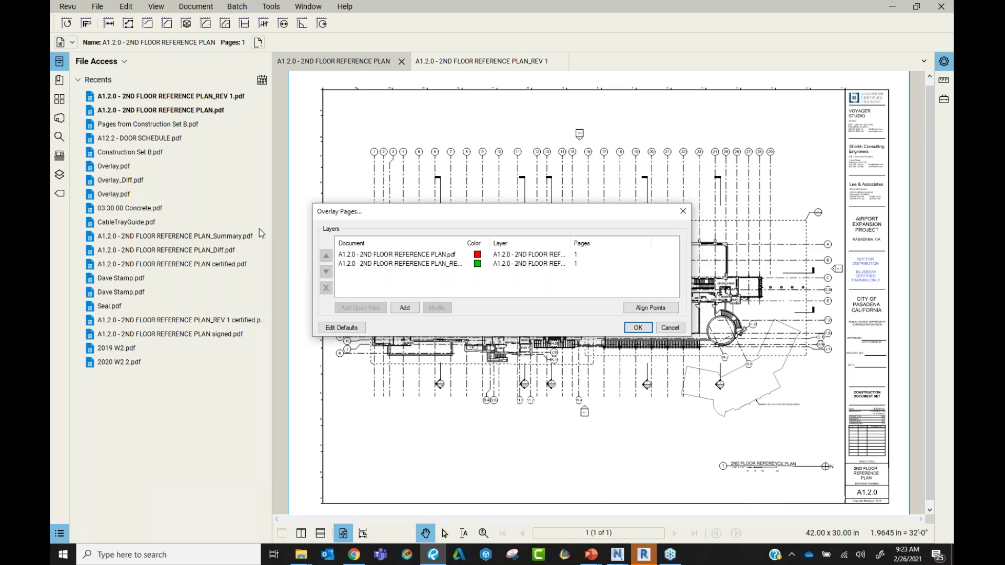
left_click(431, 265)
left_click(428, 256)
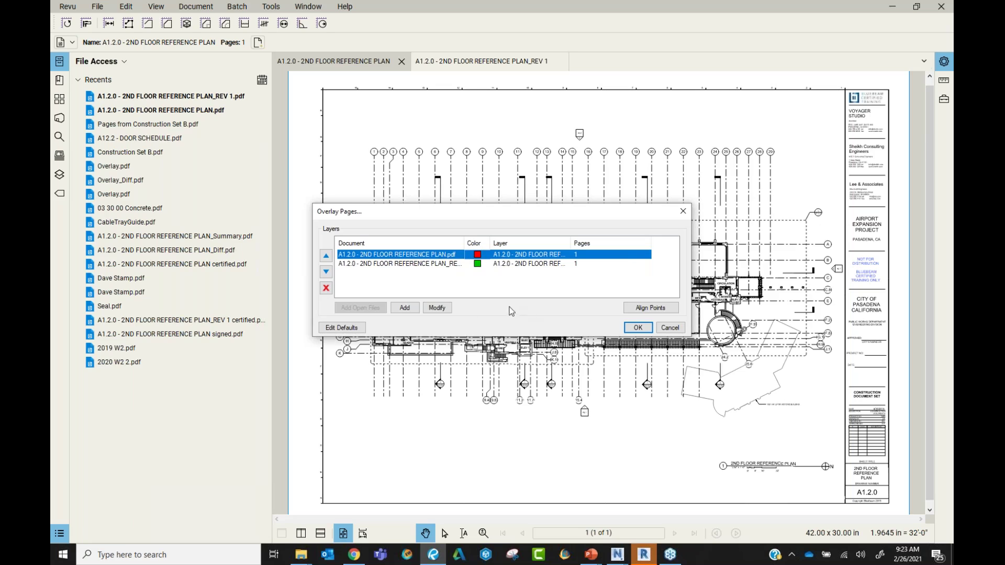
left_click(440, 309)
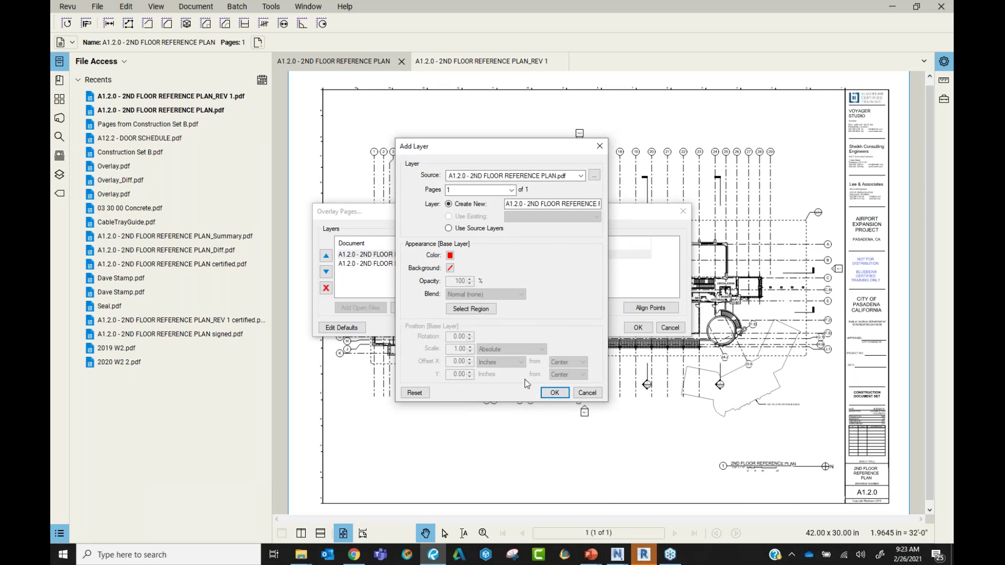
left_click(554, 394)
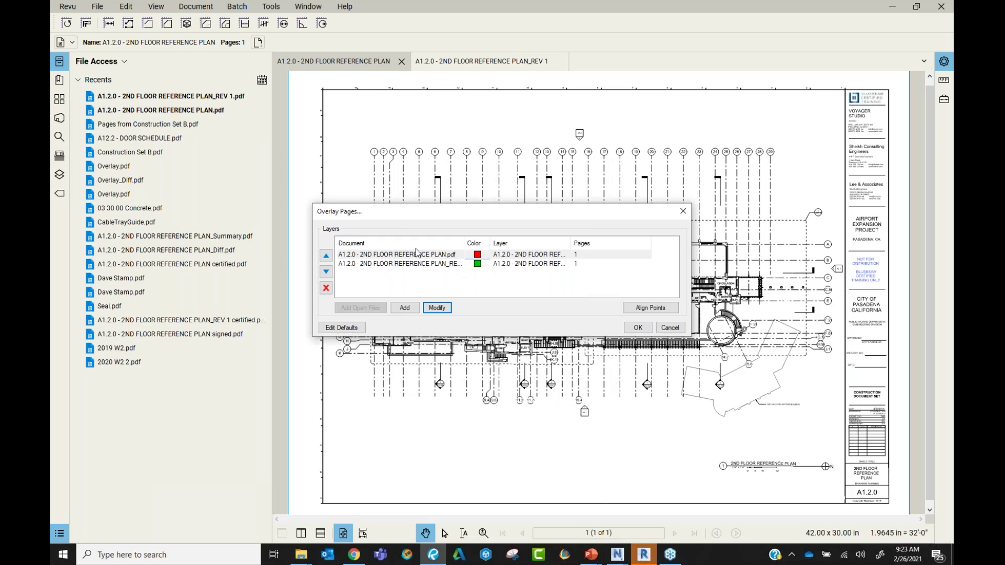
left_click(640, 331)
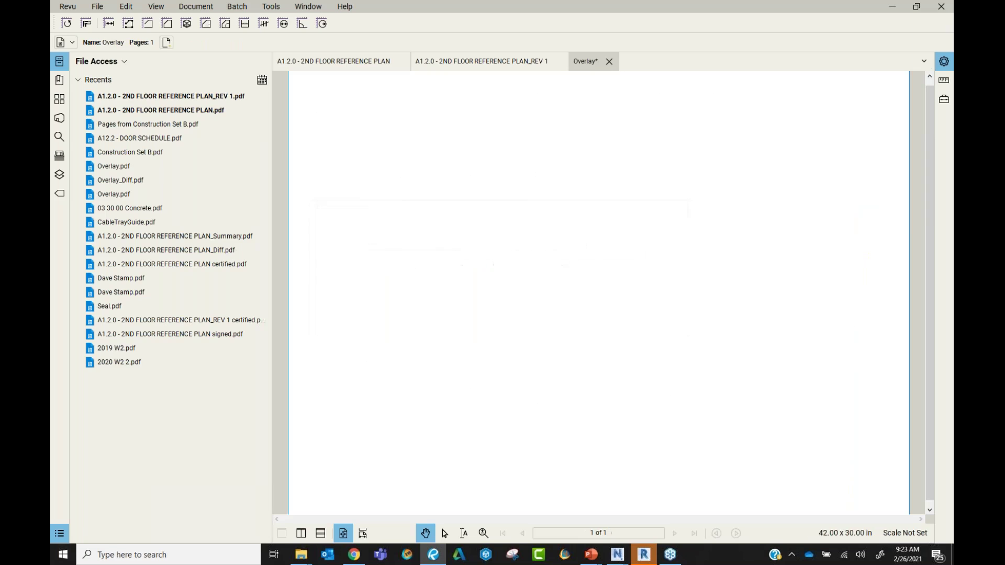
Step: Examine the color-coded differences at the overlay's east end, departure holdroom doors, and men's and women's restrooms
scroll(728, 282, "up", 5)
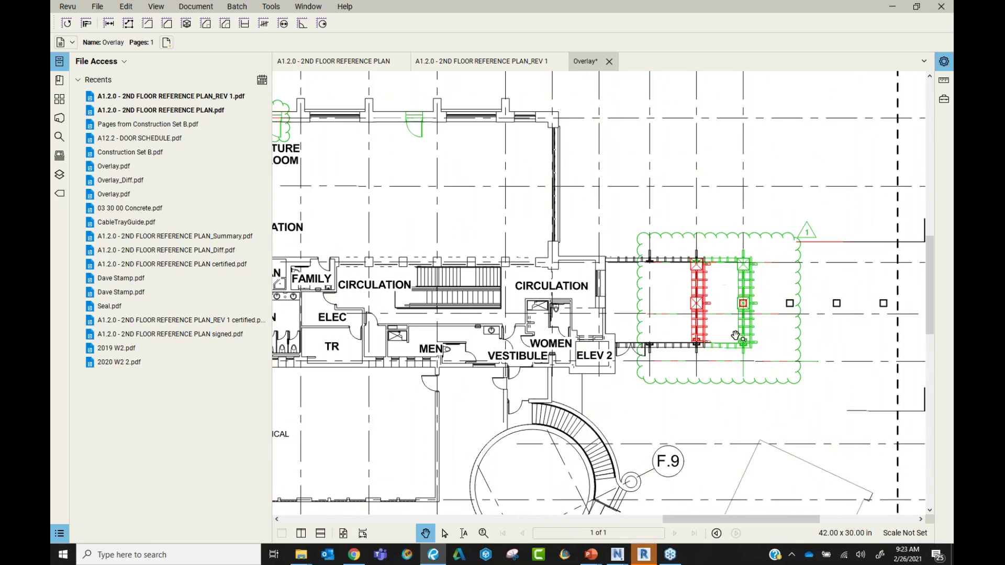
left_click_drag(545, 325, 835, 411)
scroll(581, 212, "up", 2)
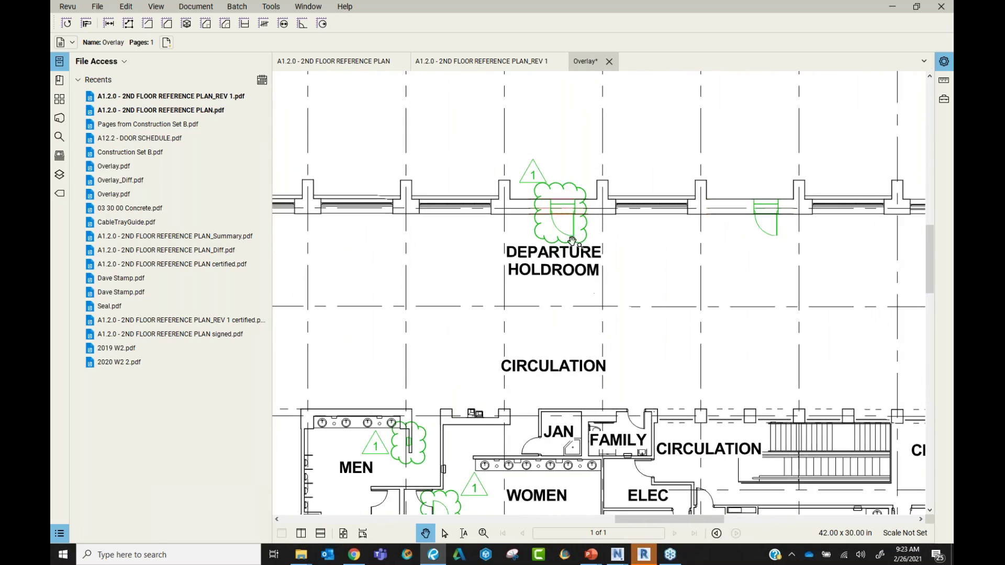
scroll(572, 241, "down", 4)
scroll(492, 320, "up", 5)
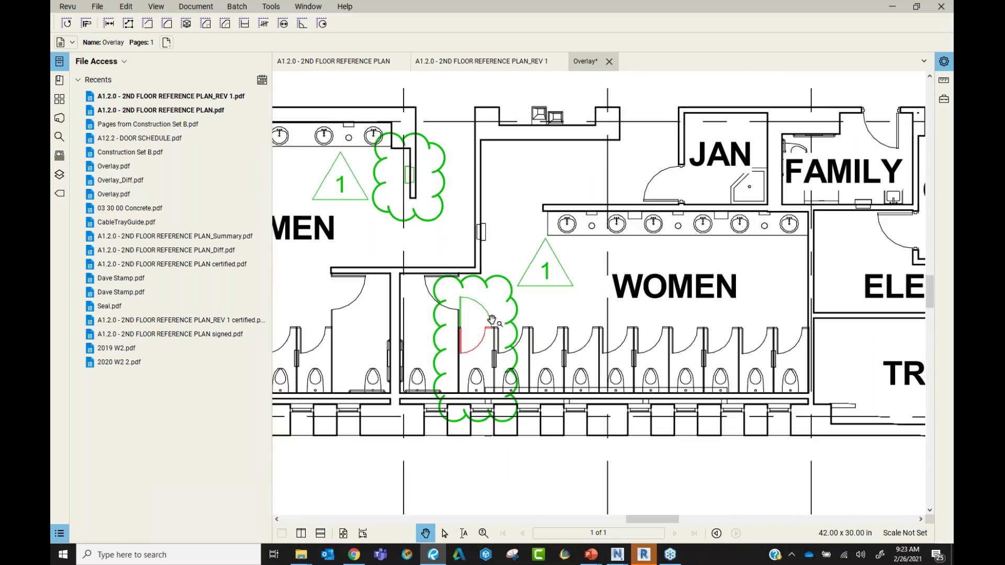
scroll(492, 320, "down", 5)
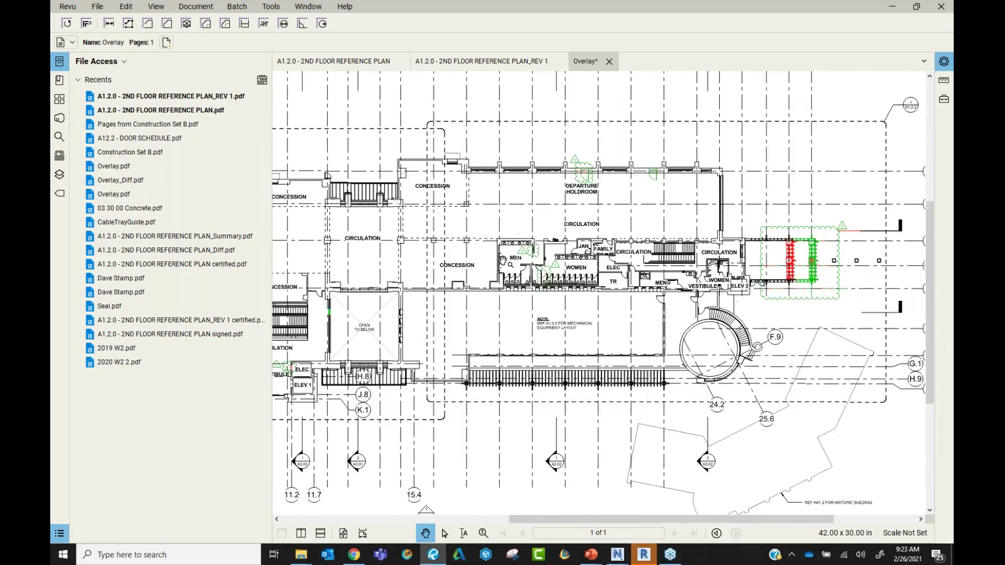
Step: Examine the overlay's differences beside the open-to-below area and around the departure holdroom near ELEV 3, finishing with the overall plan
mouse_move(487, 265)
left_mouse_down()
mouse_move(602, 280)
mouse_move(707, 265)
left_mouse_up()
scroll(550, 305, "up", 4)
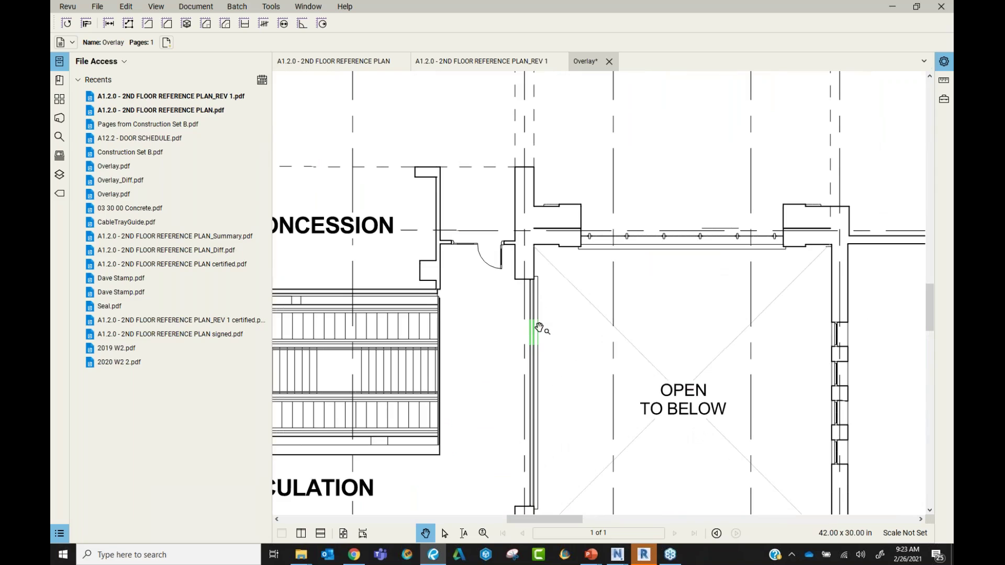
scroll(547, 326, "up", 2)
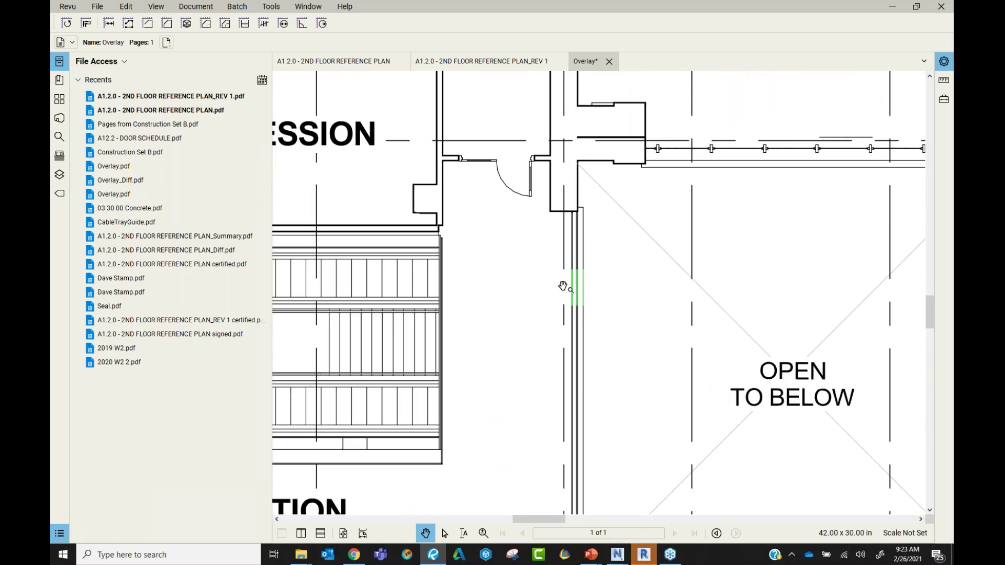
scroll(566, 287, "down", 5)
mouse_move(518, 366)
left_mouse_down()
mouse_move(558, 317)
mouse_move(565, 356)
mouse_move(631, 400)
left_mouse_up()
left_click_drag(550, 303, 703, 449)
left_click_drag(622, 352, 687, 384)
left_click_drag(376, 171, 525, 212)
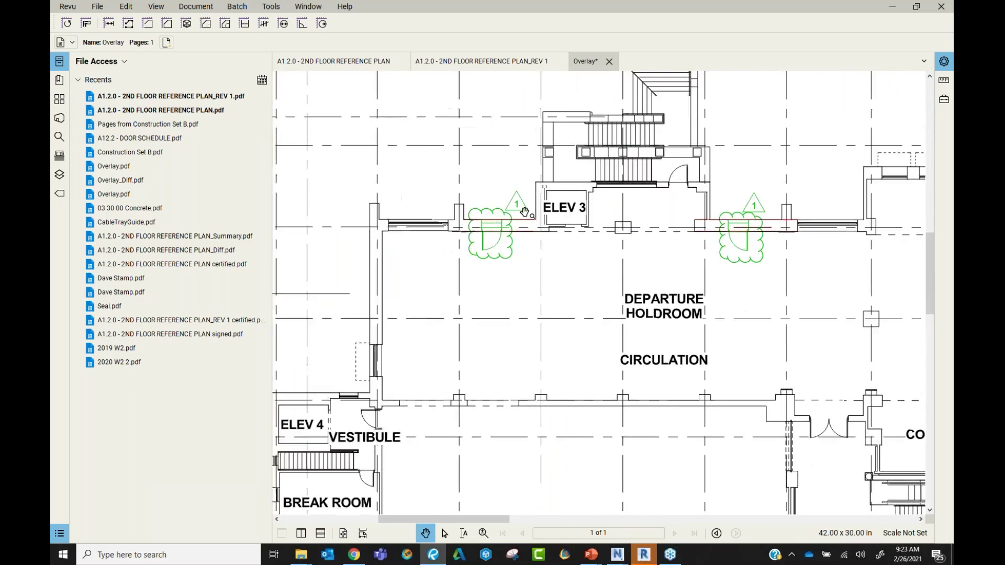
scroll(550, 215, "down", 7)
mouse_move(911, 230)
left_mouse_down()
mouse_move(644, 286)
mouse_move(663, 284)
mouse_move(646, 277)
left_mouse_up()
scroll(647, 277, "down", 1)
scroll(647, 277, "up", 1)
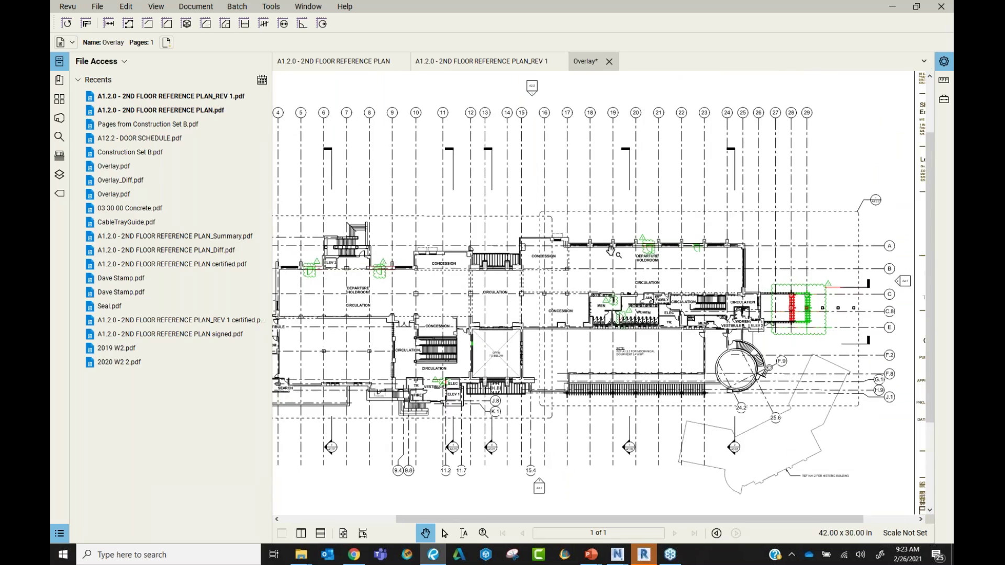
Step: Save the overlay as Overlay.pdf on the Desktop, replacing the existing file
left_click(97, 7)
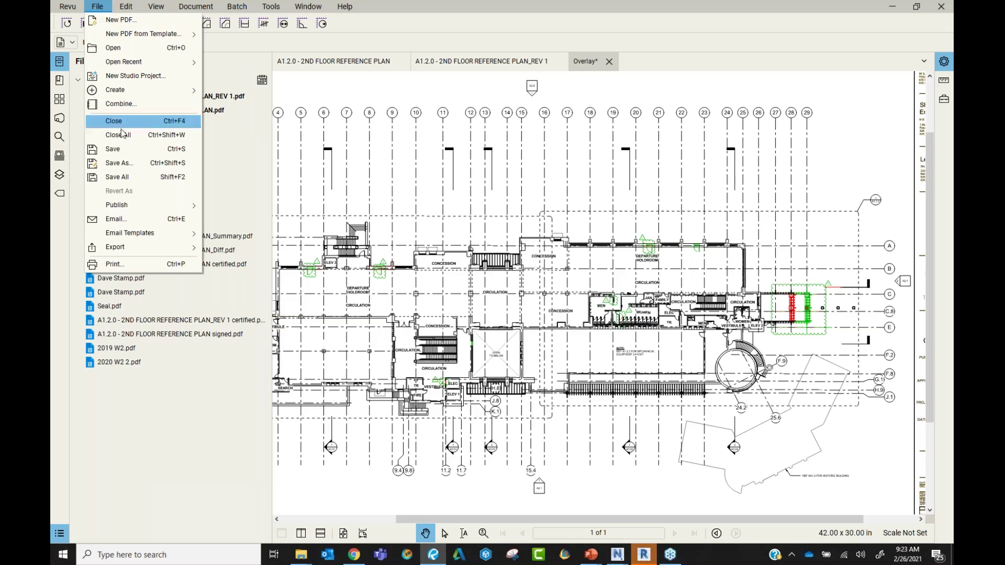
left_click(130, 159)
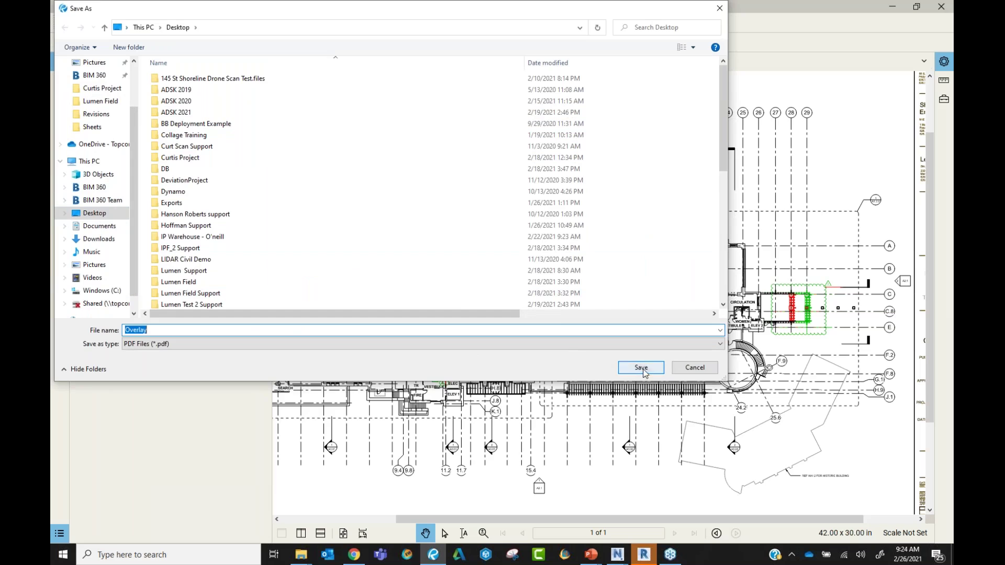
left_click(642, 368)
left_click(526, 279)
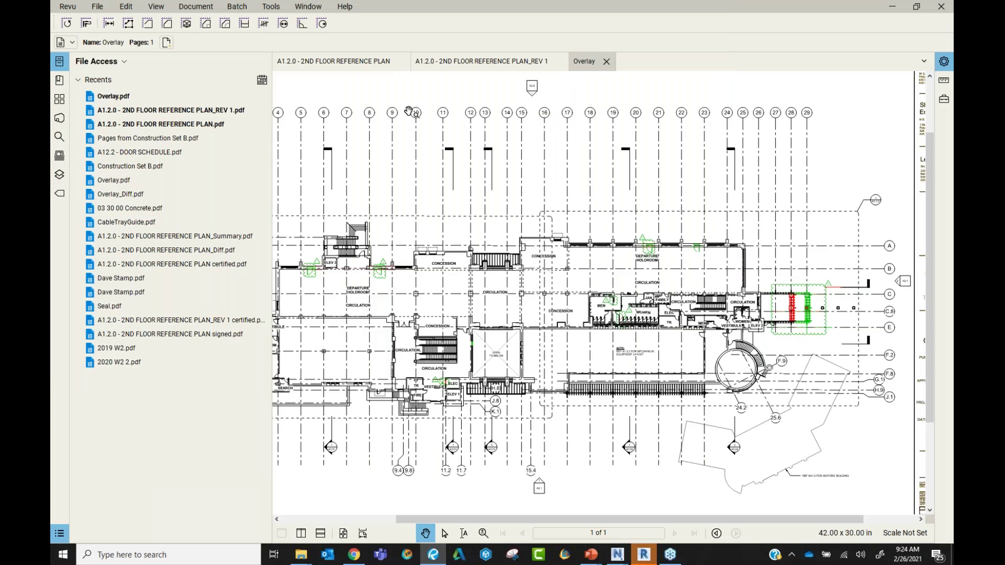
Step: Start a document comparison with Overlay.pdf as Document A and A1.2.0 - 2ND FLOOR REFERENCE PLAN.pdf as Document B
left_click(196, 6)
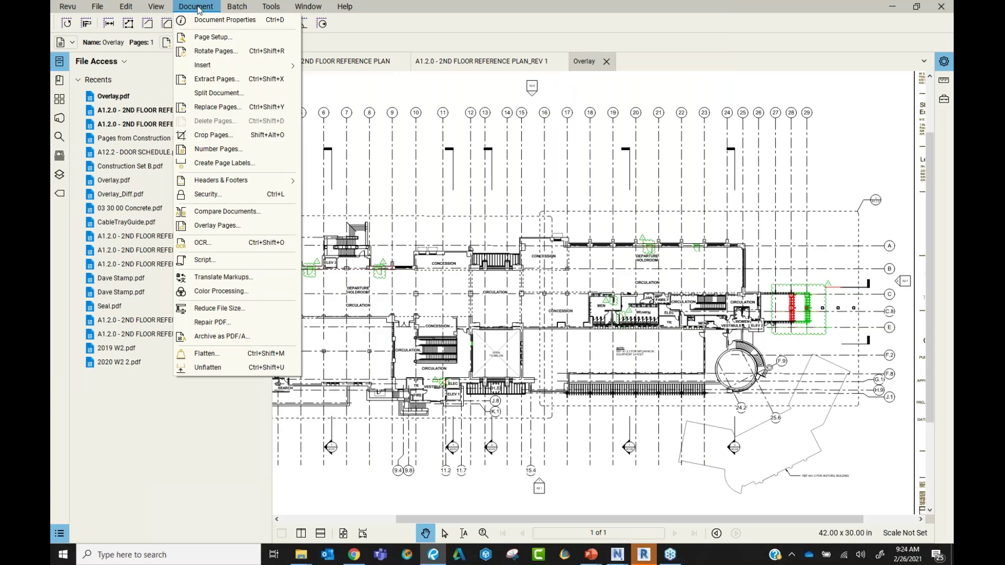
left_click(233, 211)
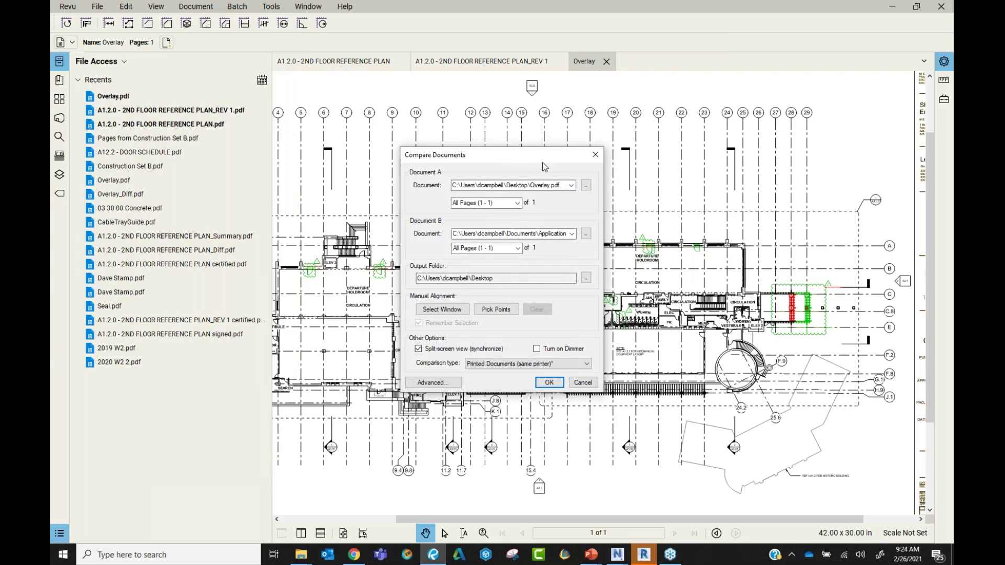
left_click_drag(543, 157, 671, 113)
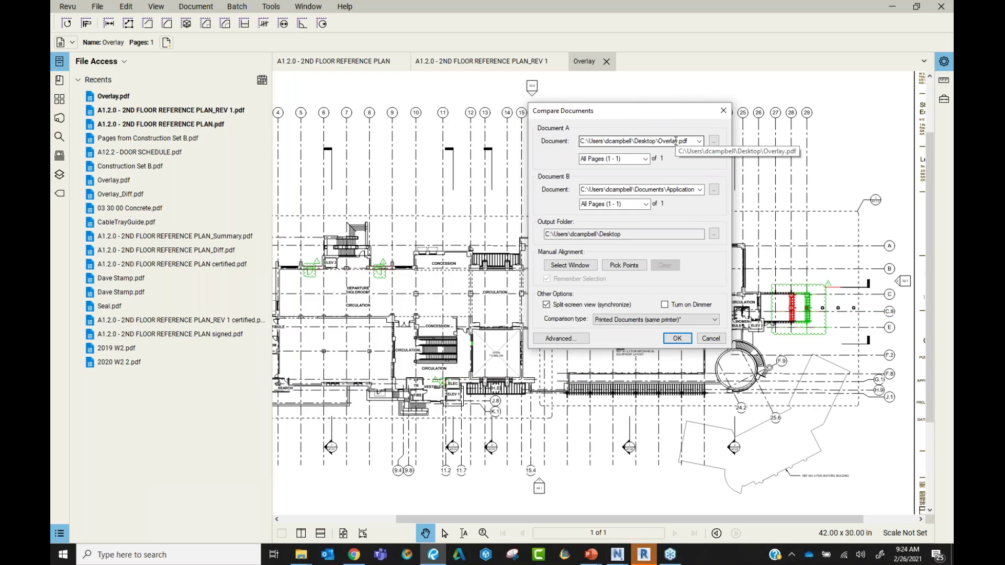
left_click(701, 190)
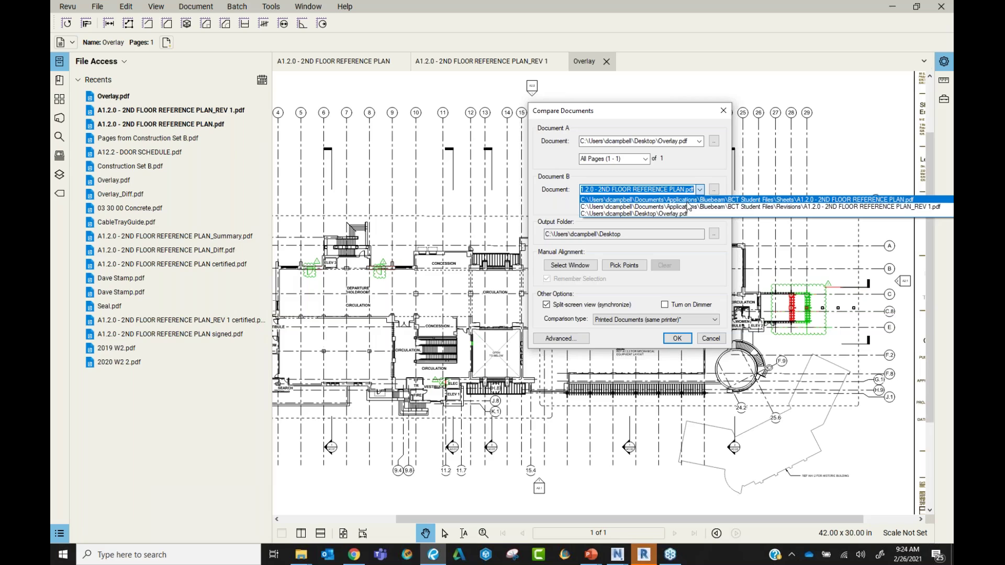
left_click(690, 200)
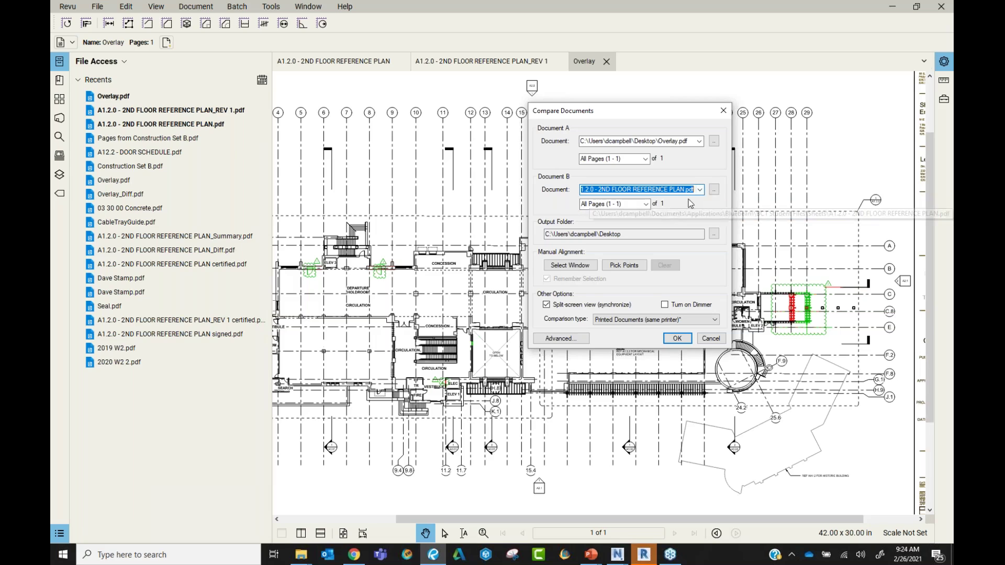
left_click(944, 177)
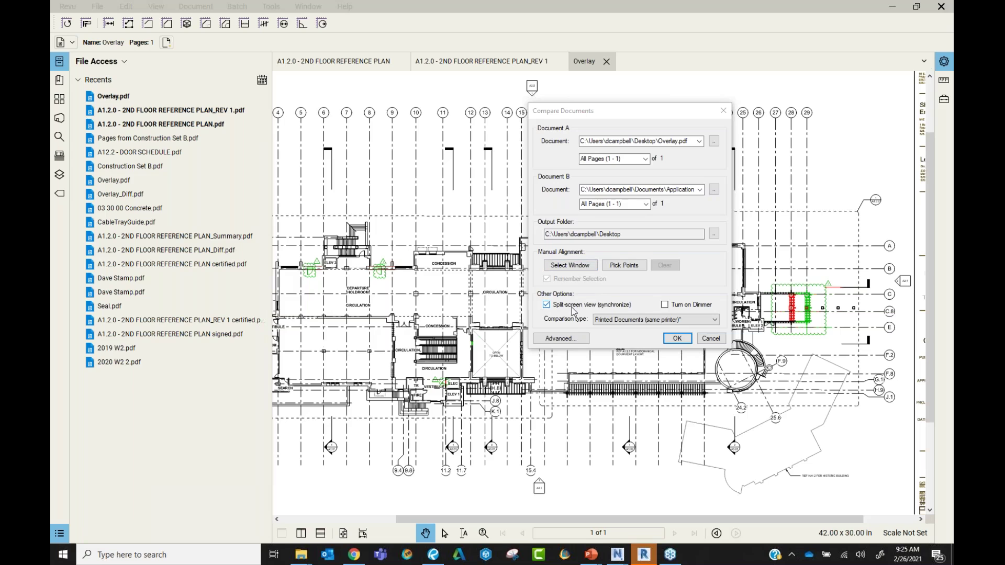
Step: In the advanced comparison options, keep the markups applied to a new copy of Document A and set the new file suffix to "Rev 1"
left_click(580, 340)
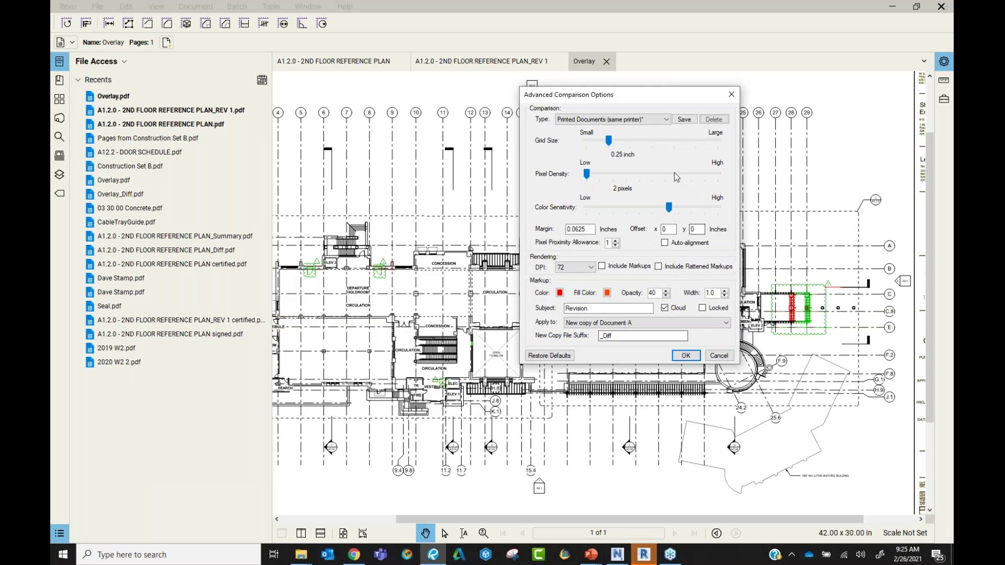
left_click_drag(636, 94, 413, 89)
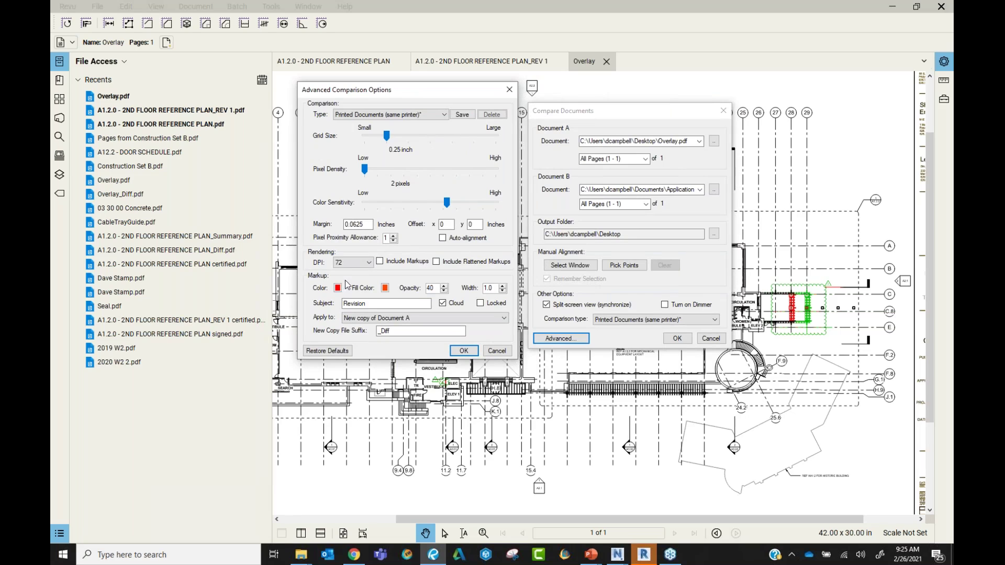
left_click_drag(408, 86, 394, 87)
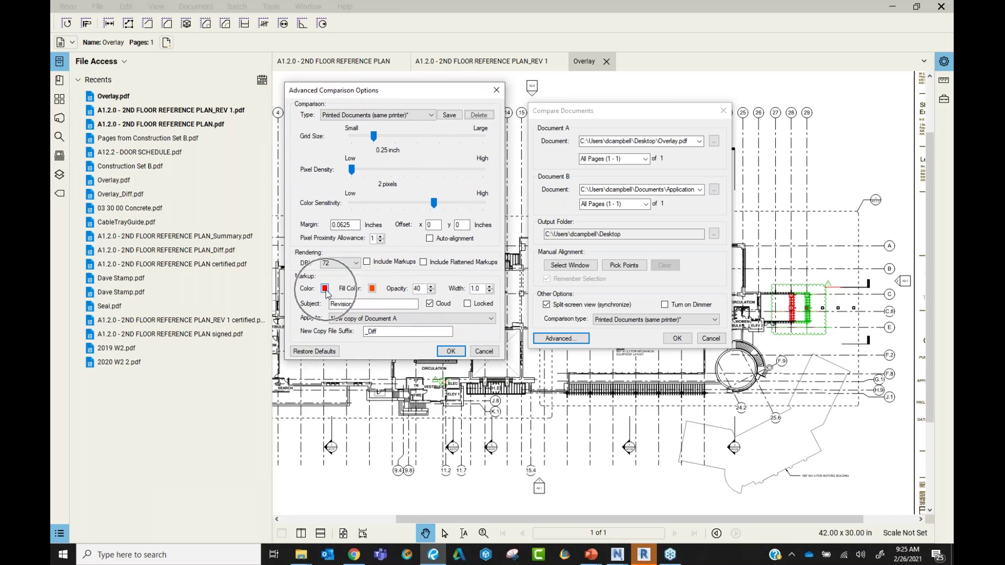
left_click(375, 305)
left_click(430, 303)
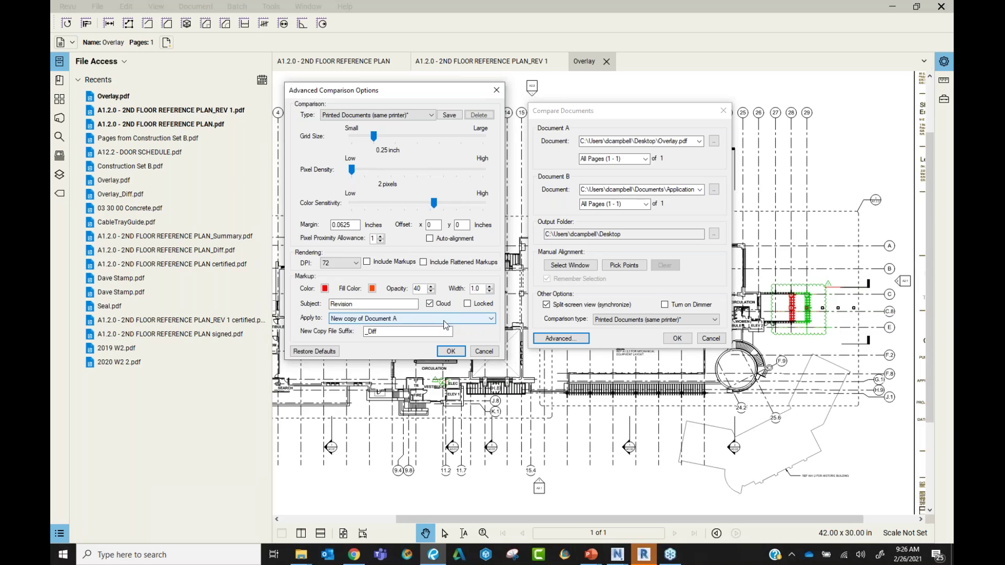
left_click(360, 319)
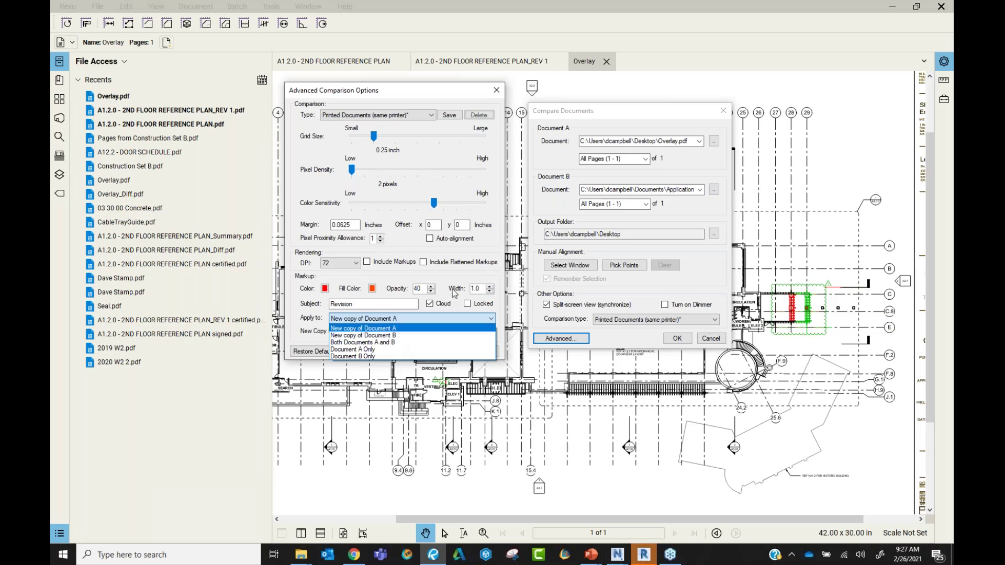
left_click(464, 269)
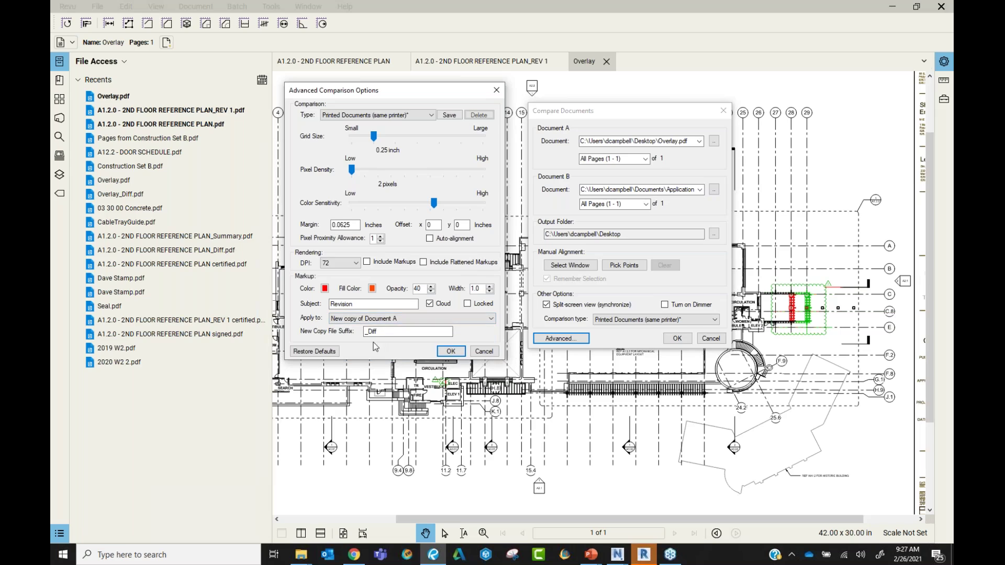
left_click_drag(392, 331, 313, 338)
type("Rev 1")
left_click(451, 351)
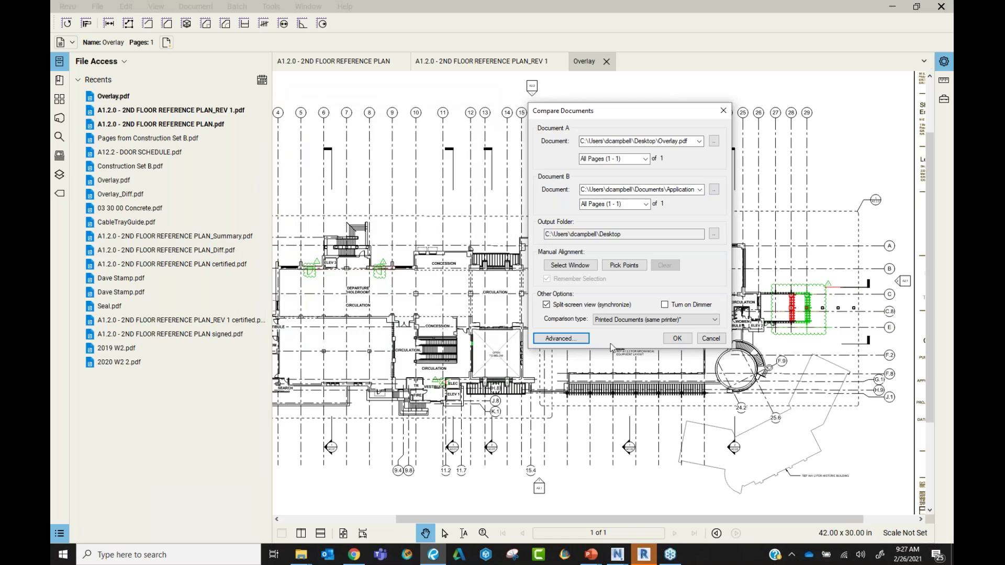
Step: Run the document comparison to generate the marked-up copy of the overlay
left_click(677, 342)
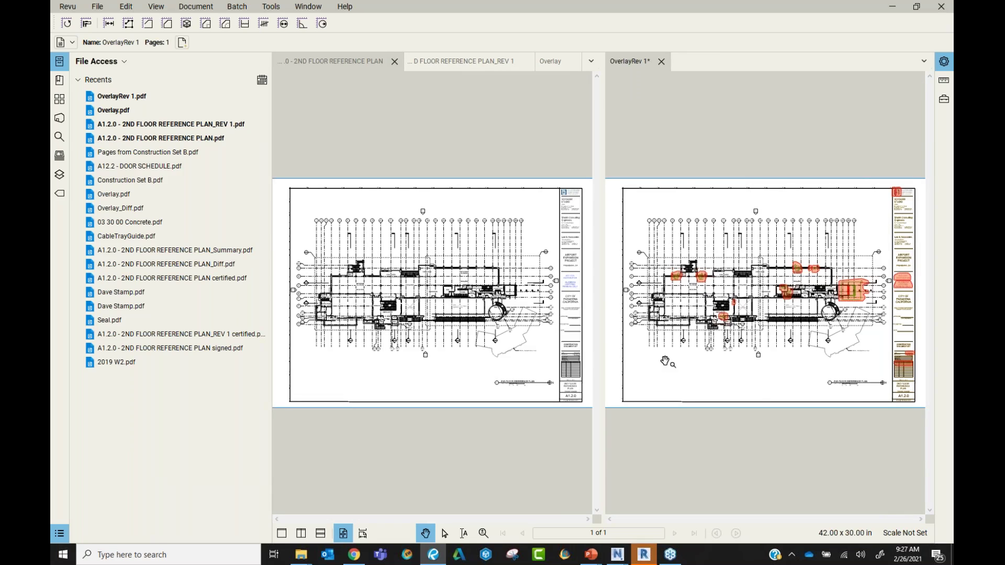
scroll(843, 289, "up", 1)
scroll(772, 284, "up", 3)
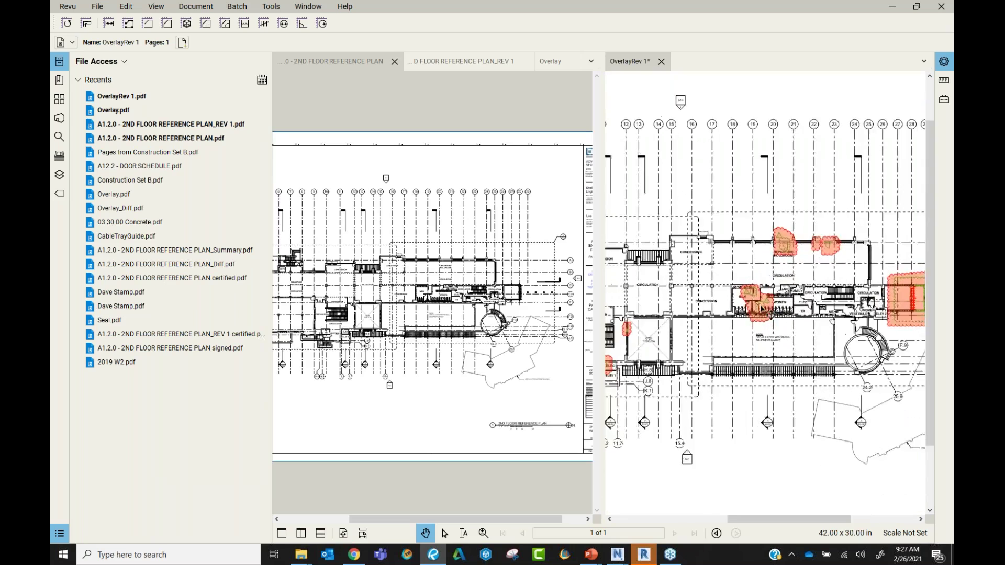
Step: Delete the small revision cloud beside the clouded door on the departure holdroom wall and the cloud on the wall beside OPEN TO BELOW
mouse_move(909, 279)
left_mouse_down()
mouse_move(732, 256)
mouse_move(691, 225)
left_mouse_up()
scroll(692, 228, "down", 3)
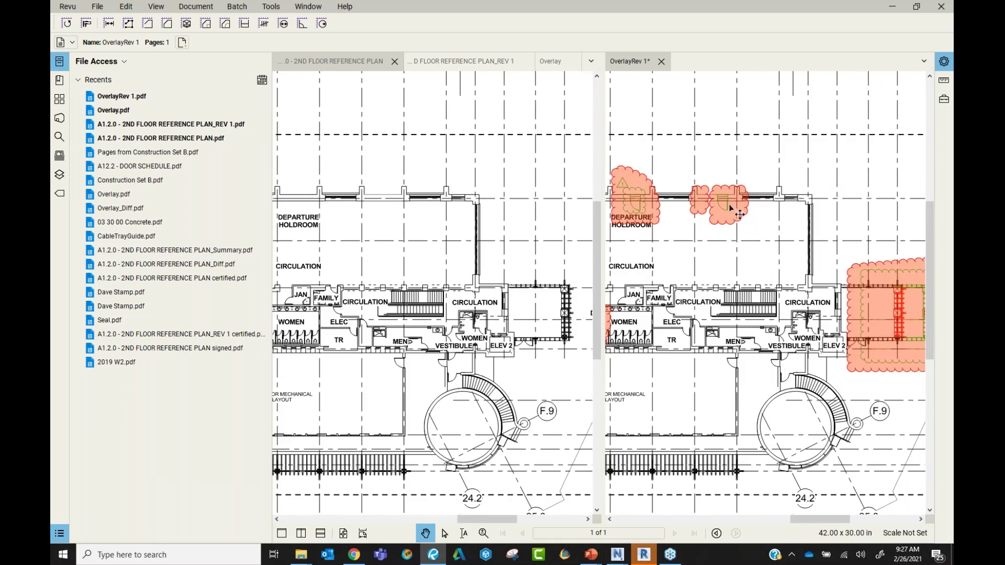
scroll(741, 220, "up", 3)
left_click(683, 225)
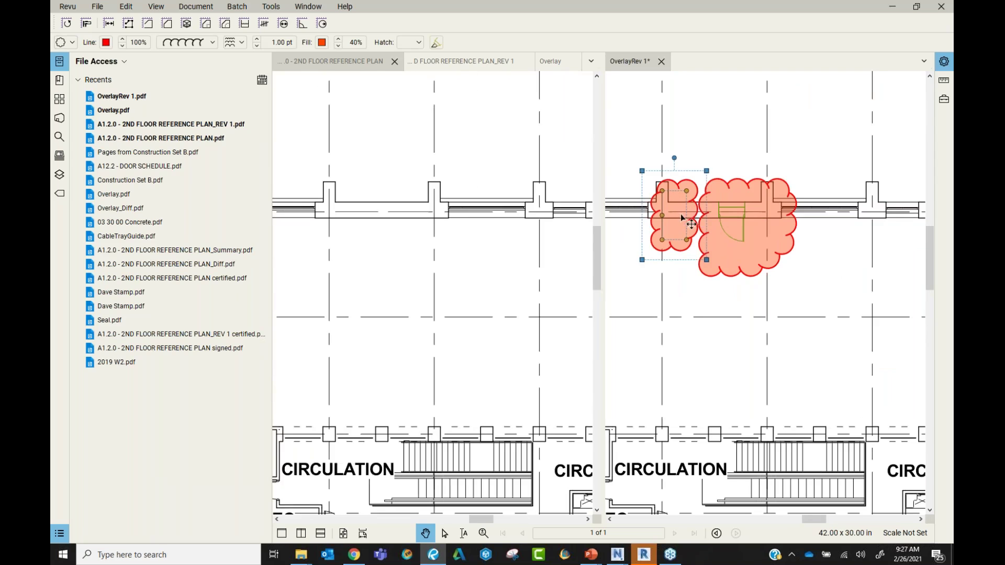
scroll(680, 212, "down", 5)
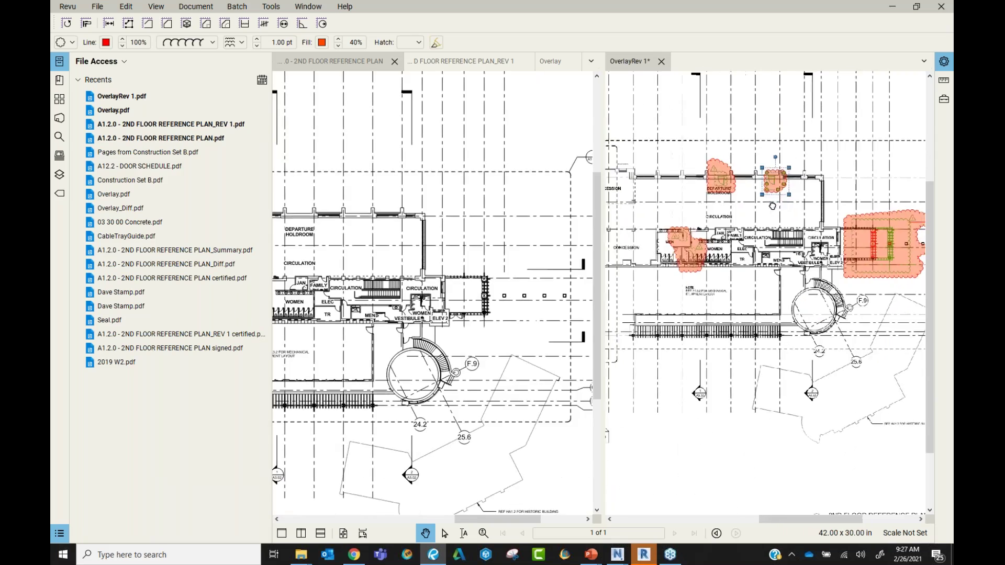
scroll(698, 247, "up", 10)
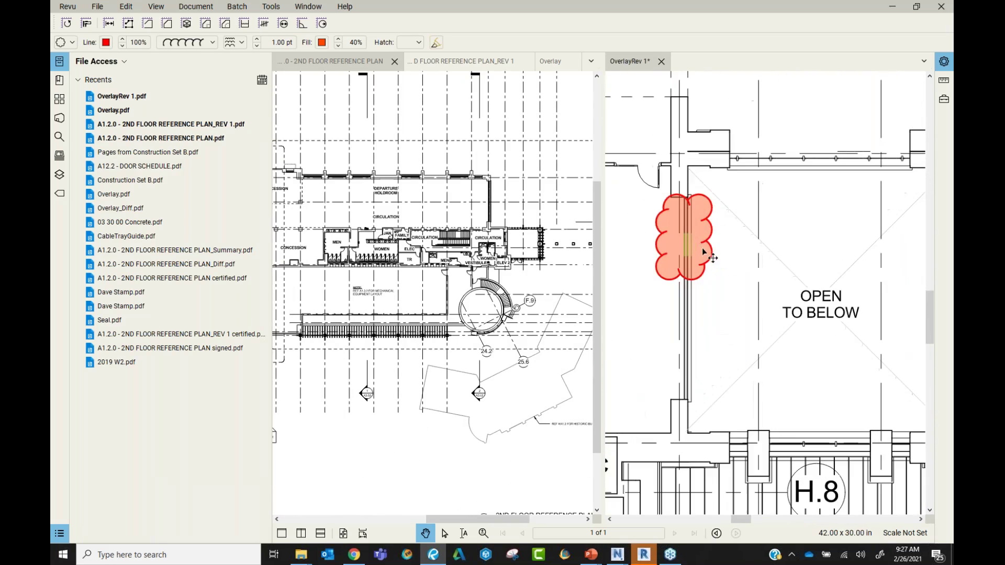
scroll(707, 251, "down", 5)
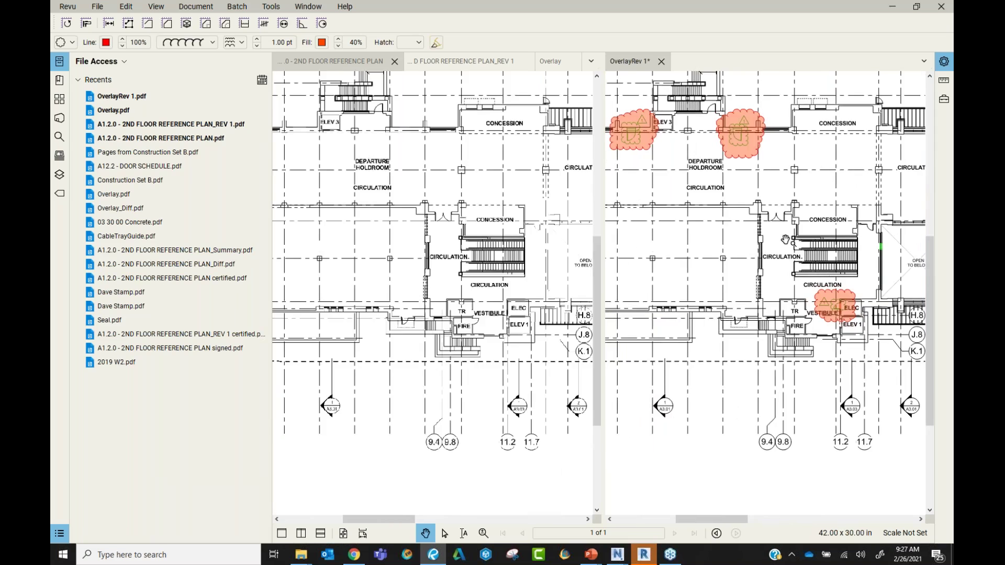
Step: Delete the revision clouds over NOT FOR DISTRIBUTION and BLUEBEAM CERTIFIED TRAINING ONLY in the title block
mouse_move(765, 252)
left_mouse_down()
mouse_move(835, 199)
mouse_move(712, 224)
left_mouse_up()
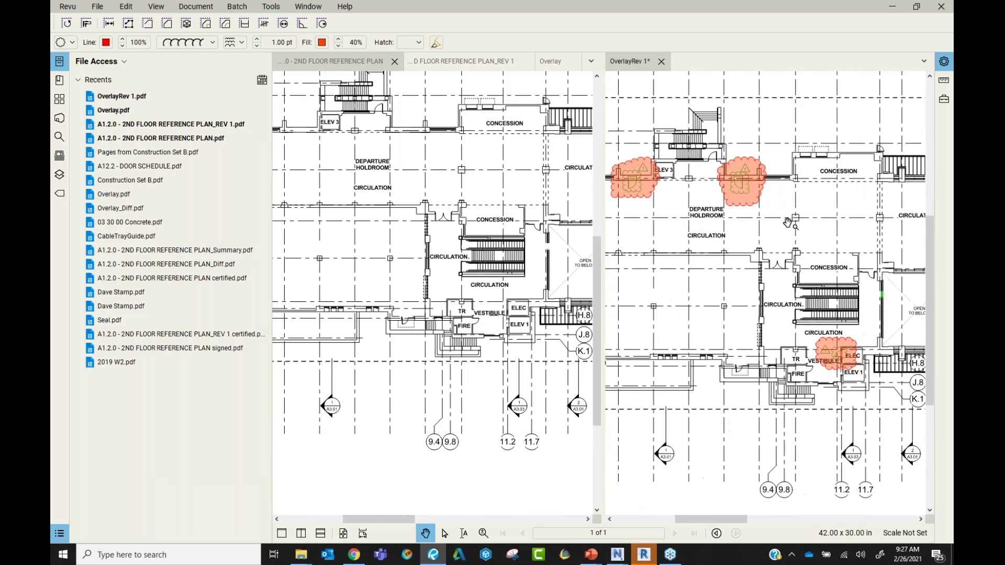
left_click_drag(892, 237, 646, 238)
scroll(666, 222, "down", 5)
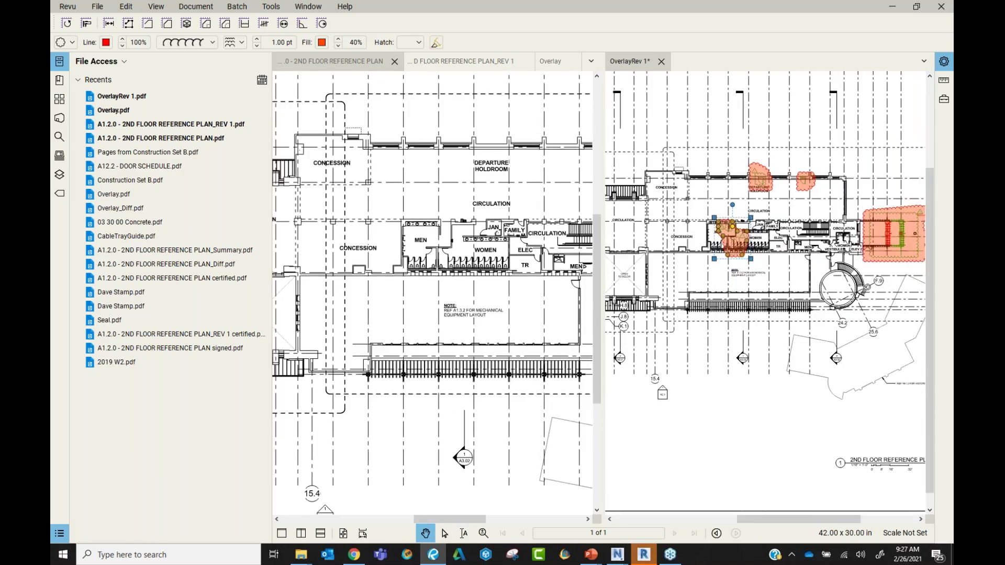
scroll(810, 202, "up", 6)
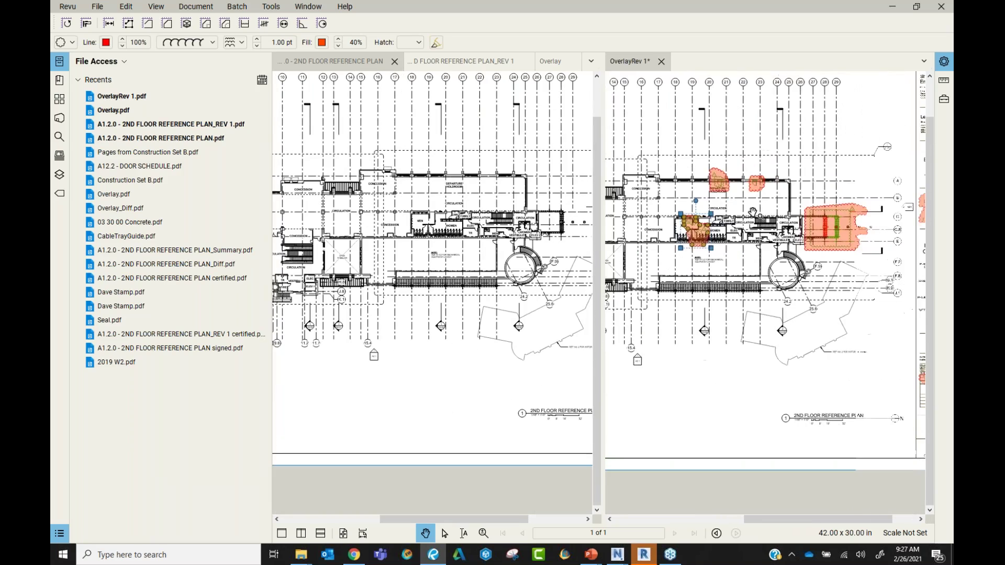
left_click(810, 200)
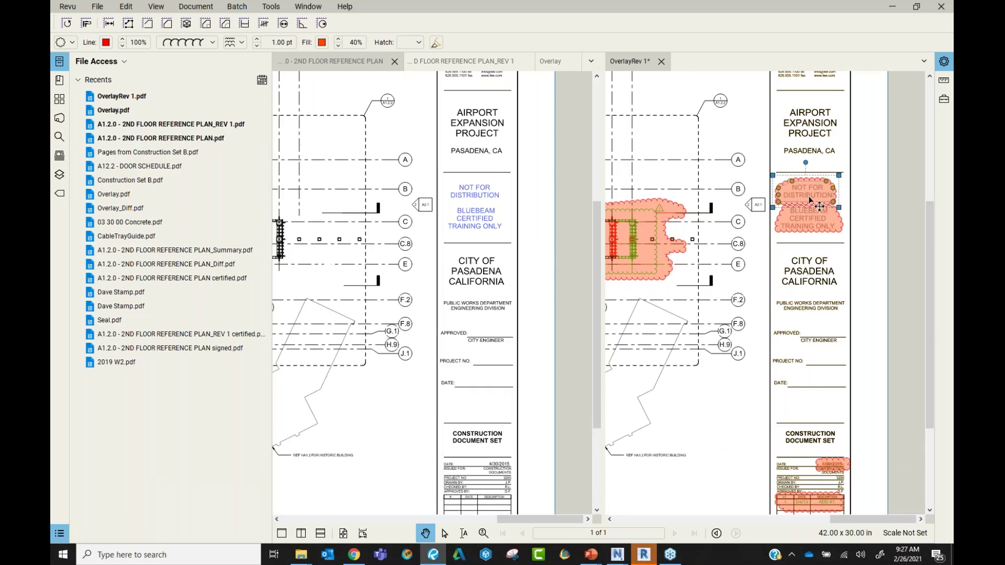
key("Delete")
left_click(810, 218)
key("Delete")
Step: Delete the revision clouds over the issue date and the revision table in the title block
left_click_drag(824, 240, 799, 159)
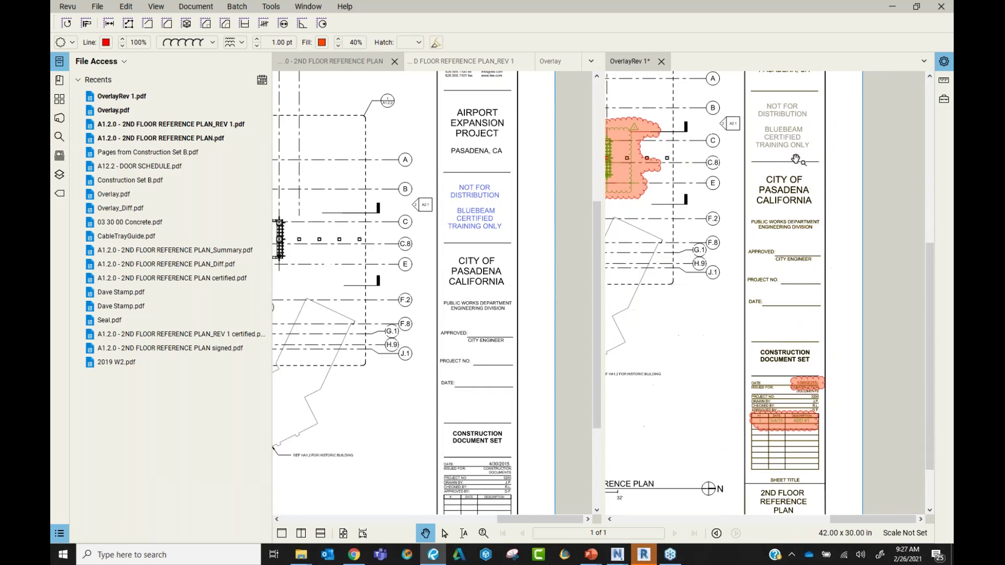
left_click(821, 387)
key("Delete")
left_click(793, 431)
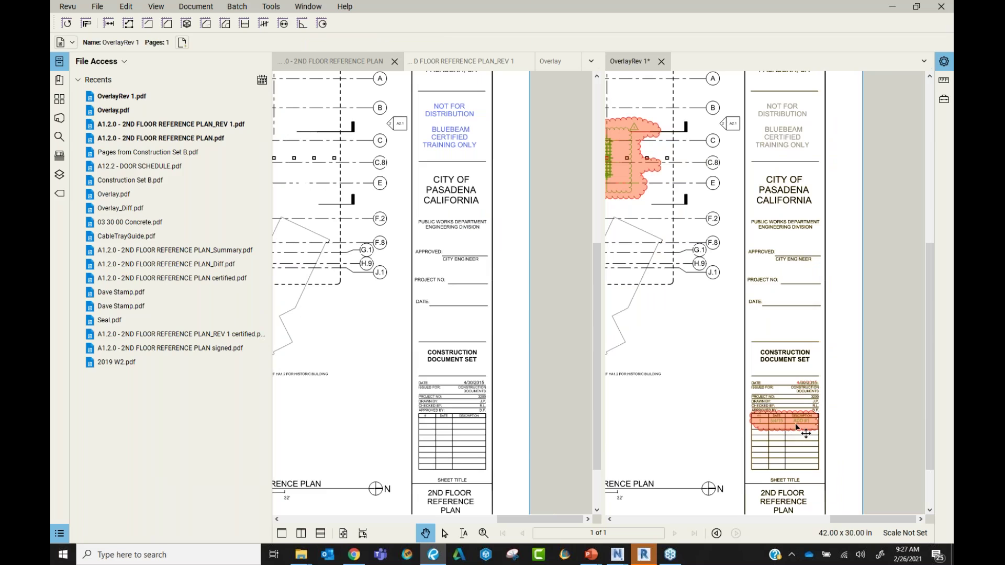
key("Delete")
Step: Delete the remaining revision clouds over the logo at the head of the title block
scroll(793, 408, "down", 5)
scroll(784, 173, "up", 5)
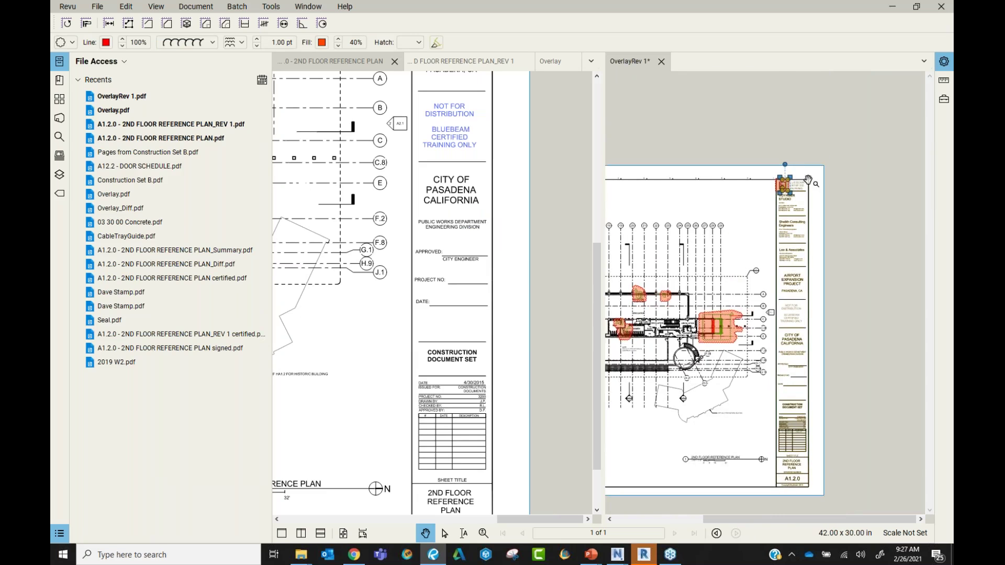
left_click(776, 195)
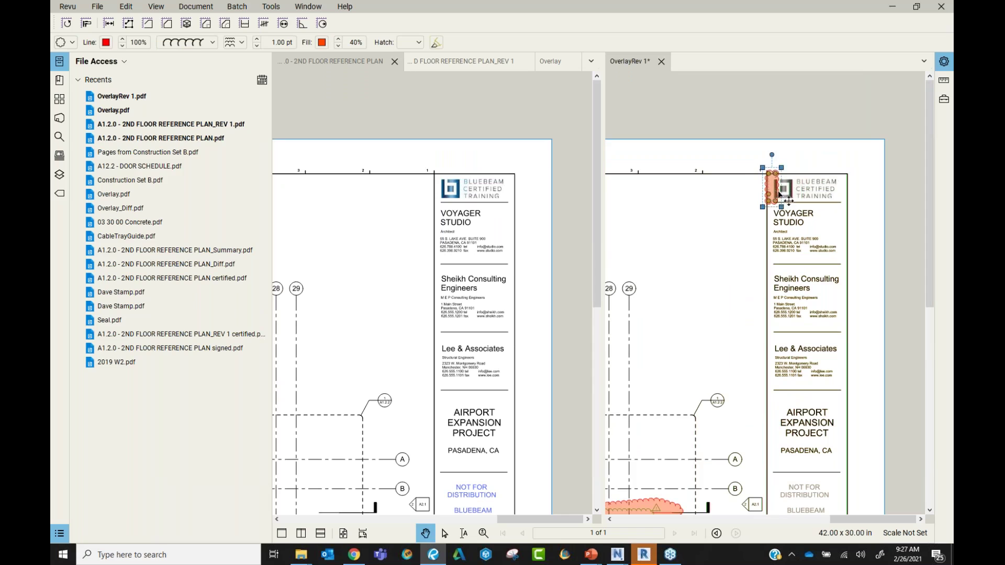
key("Delete")
scroll(786, 201, "down", 5)
left_click_drag(656, 269, 793, 250)
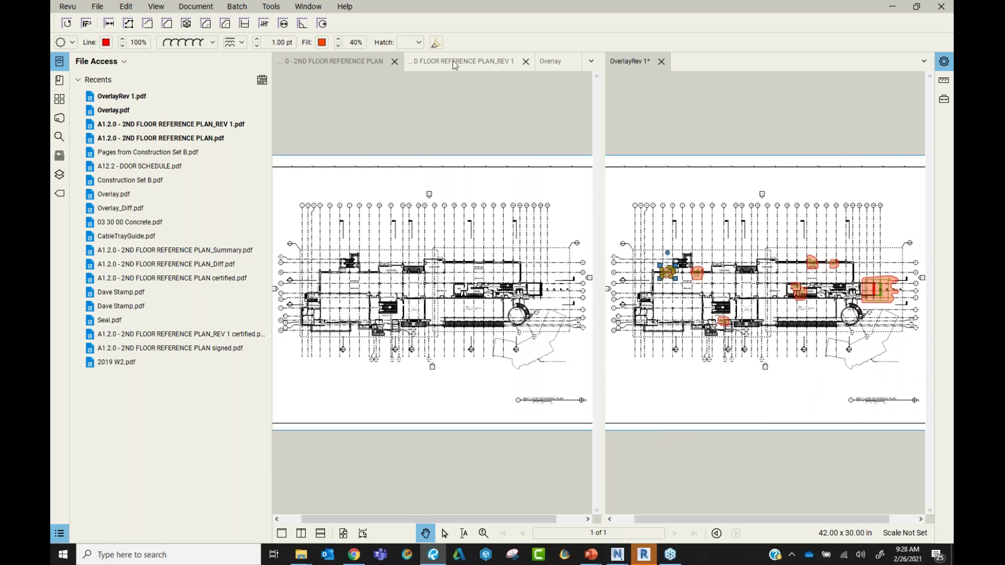
Step: Move OverlayRev 1 into the pane with the other drawings so the plan fills the workspace, with no markup selected
left_click_drag(640, 64, 441, 63)
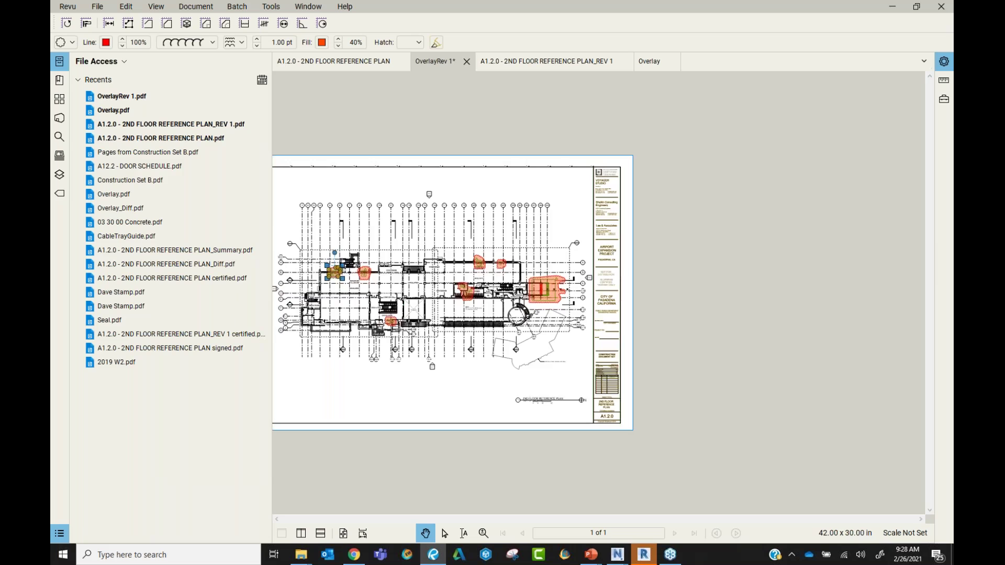
left_click_drag(462, 194, 615, 163)
scroll(602, 201, "up", 3)
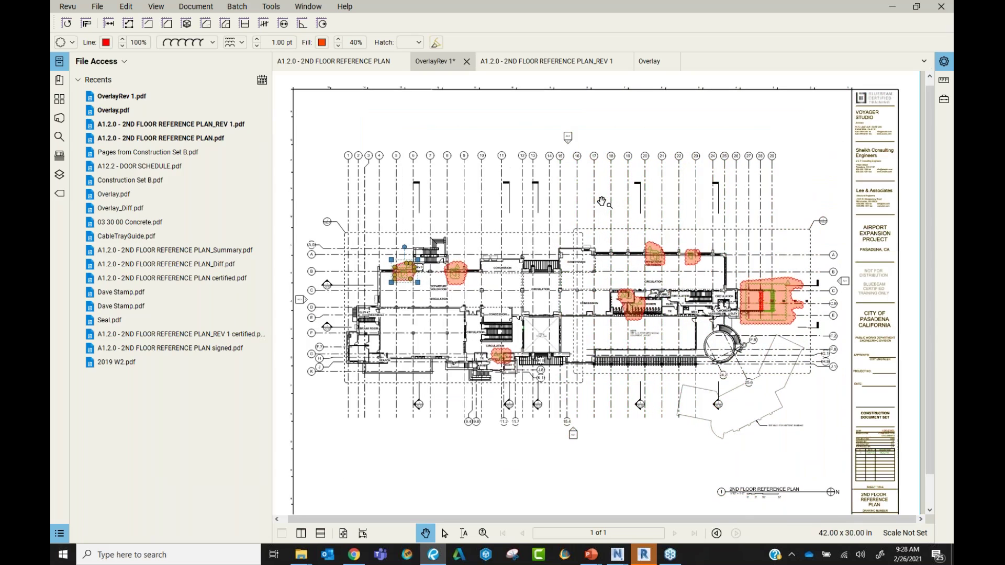
left_click(597, 198)
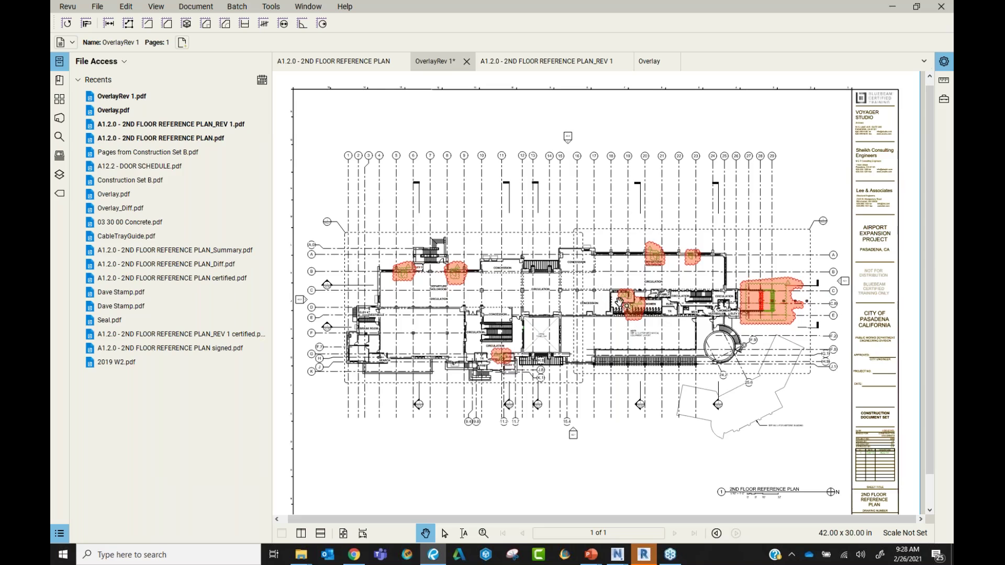
Step: Reshape the restroom revision cloud by pulling its lower control points up toward the change in the MEN restroom
scroll(633, 299, "up", 5)
left_click(636, 343)
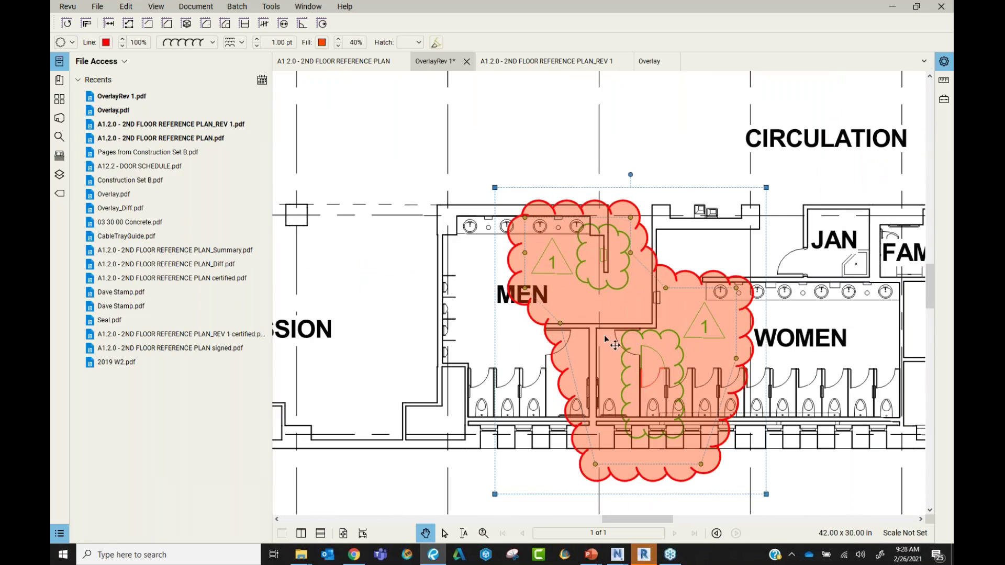
left_click_drag(596, 464, 600, 324)
left_click_drag(701, 464, 631, 307)
left_click_drag(736, 358, 637, 288)
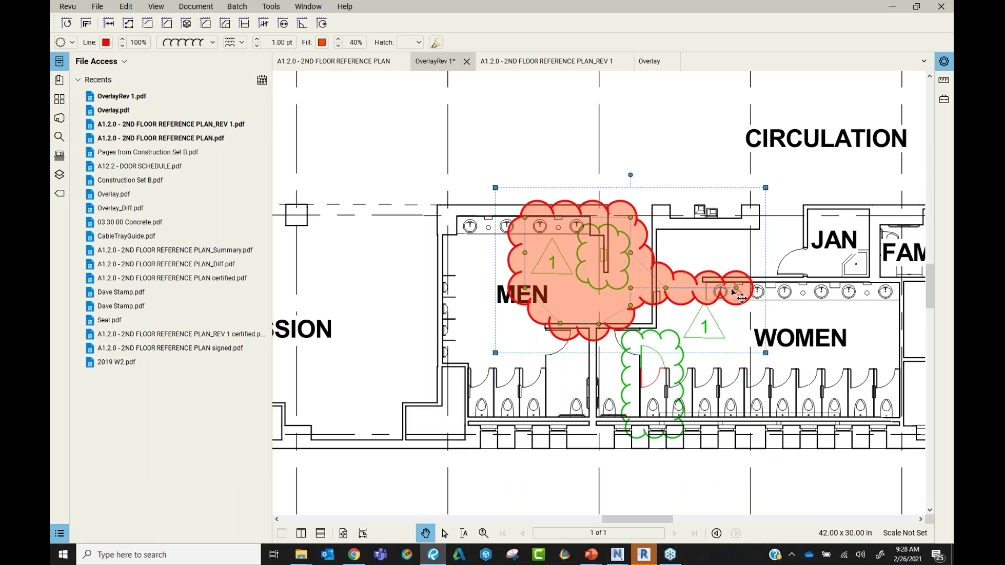
Step: Subtract the two leftover control points extending toward the WOMEN restroom so the cloud surrounds only the MEN restroom change
right_click(736, 289)
mouse_move(775, 301)
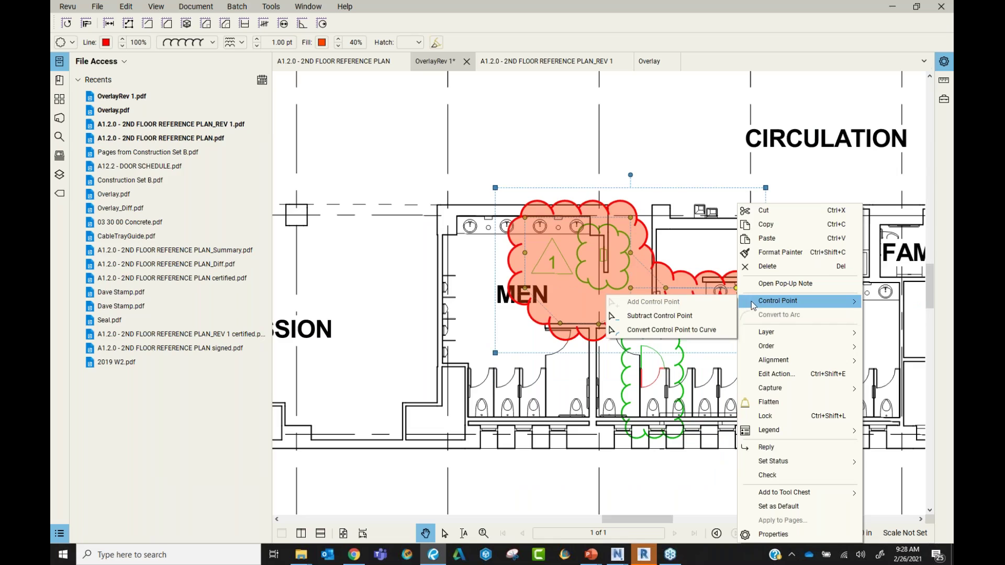
left_click(685, 315)
right_click(665, 289)
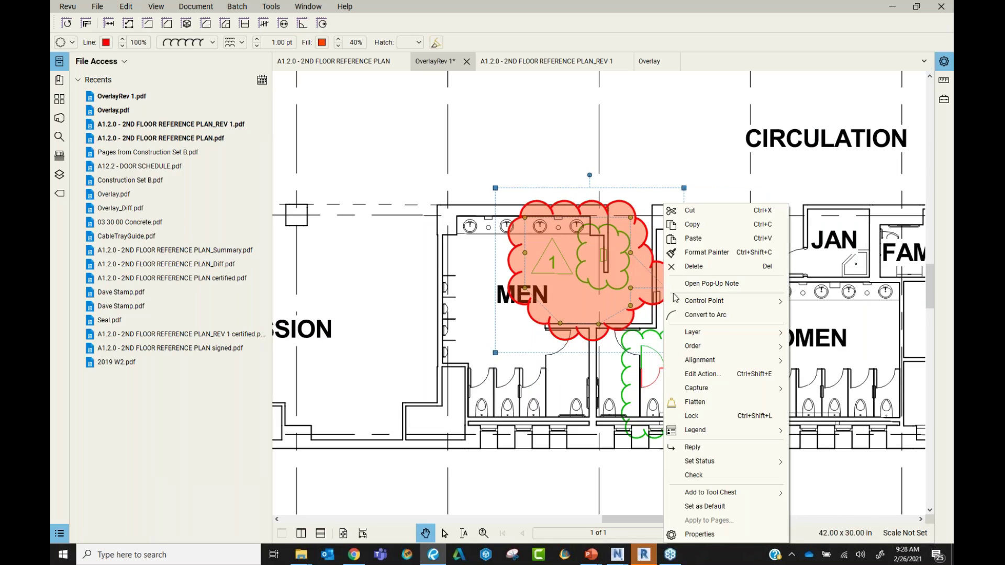
mouse_move(690, 308)
left_click(827, 309)
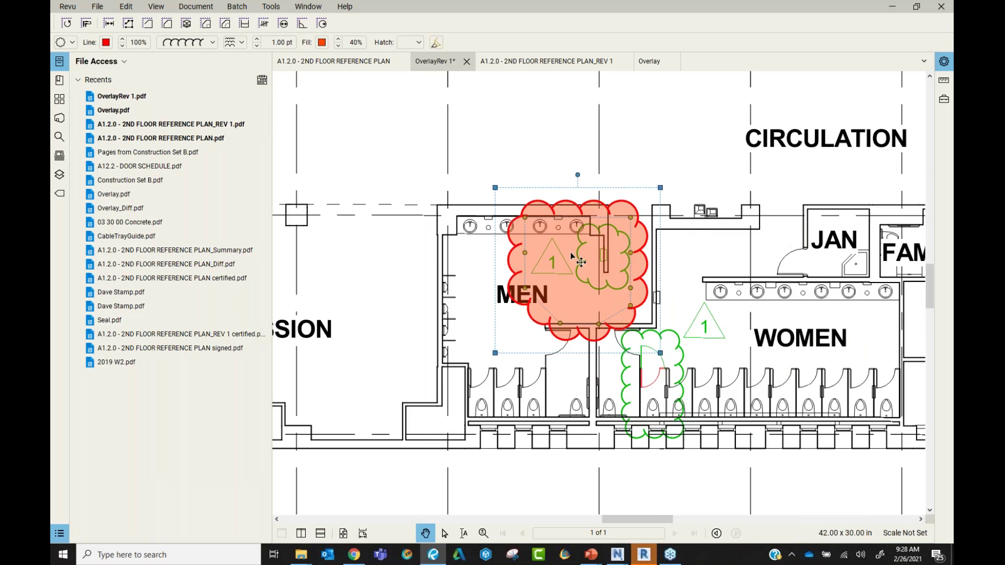
Step: Paste a copy of the MEN restroom cloud and place it over the door revision in the WOMEN restroom
key("ctrl+v")
left_click_drag(786, 242, 692, 406)
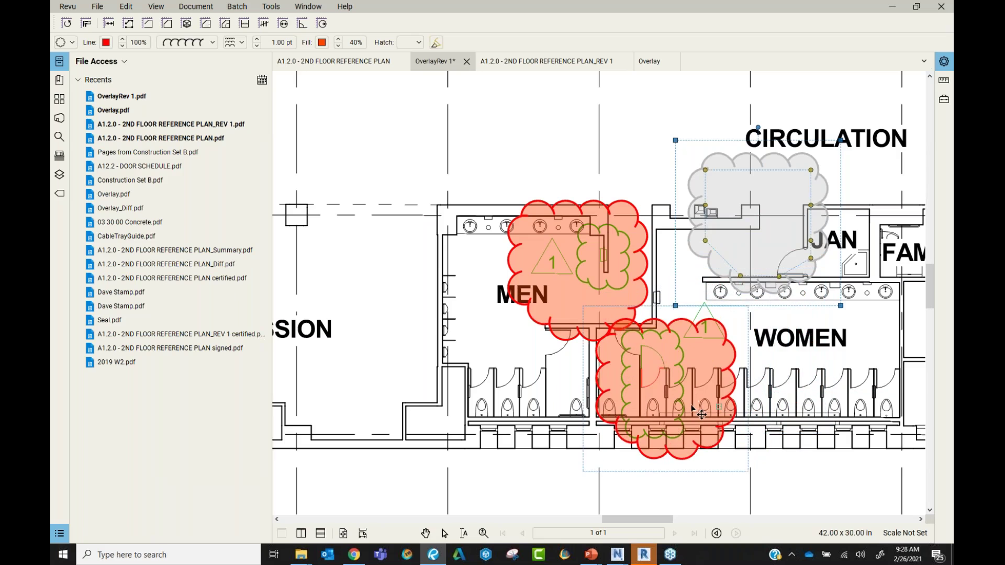
key("Escape")
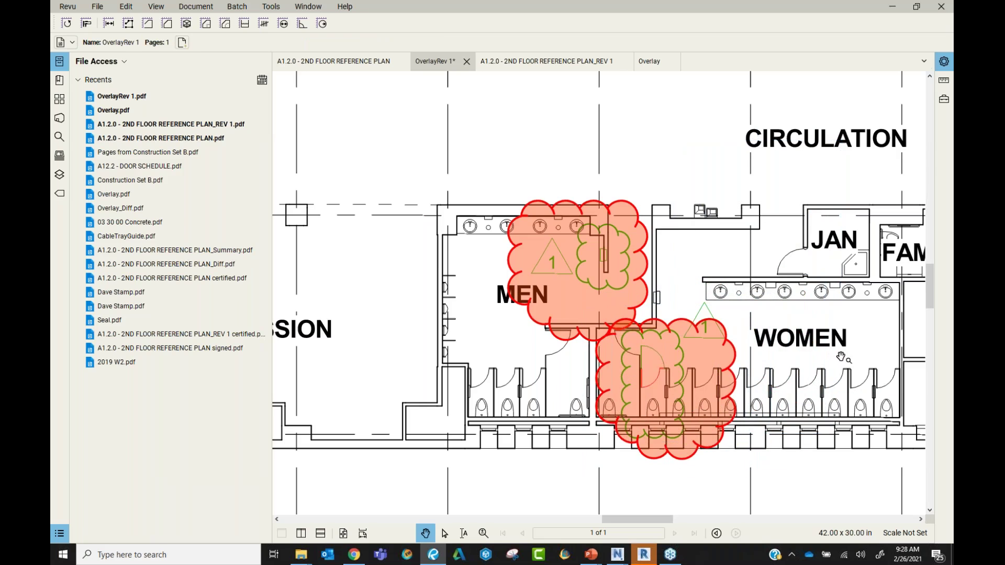
Step: Show the Markups List and select its first Revision entry to locate that cloud on the plan
scroll(841, 357, "down", 8)
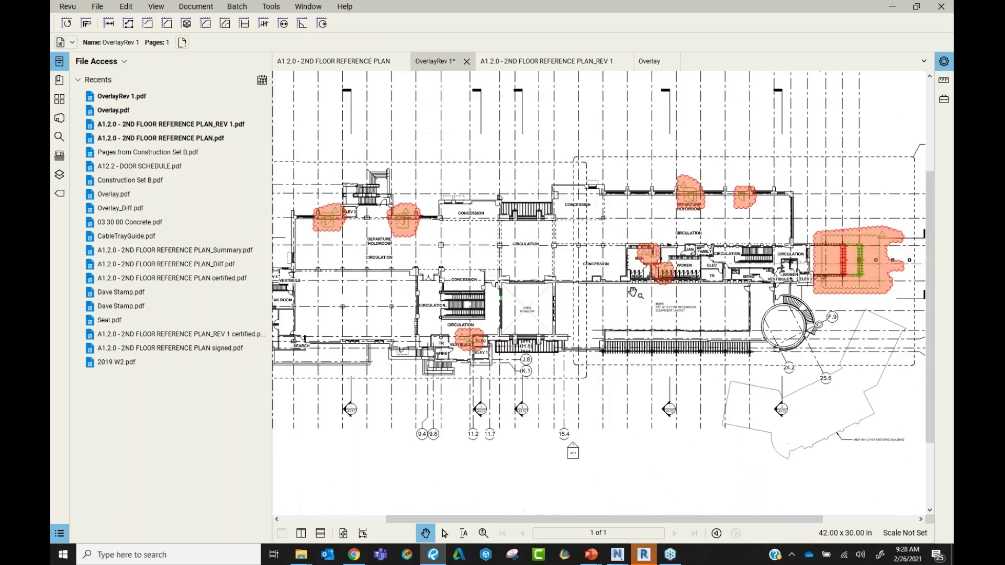
scroll(633, 292, "down", 5)
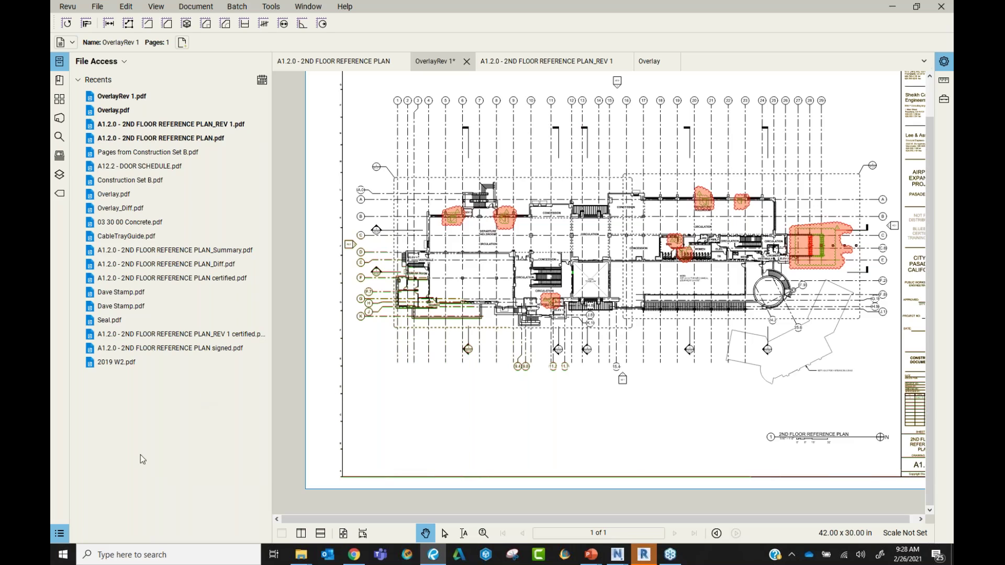
left_click(59, 534)
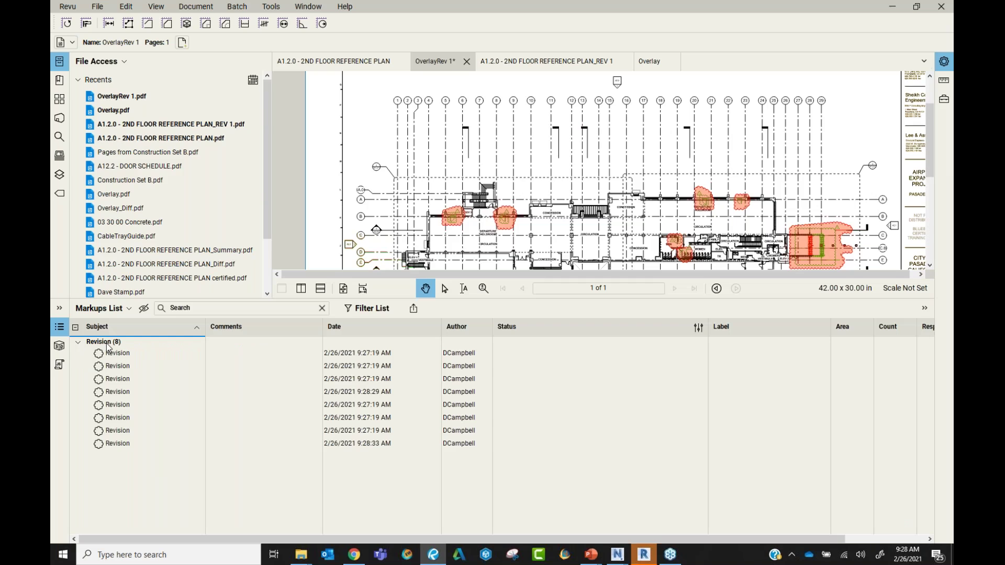
left_click(164, 356)
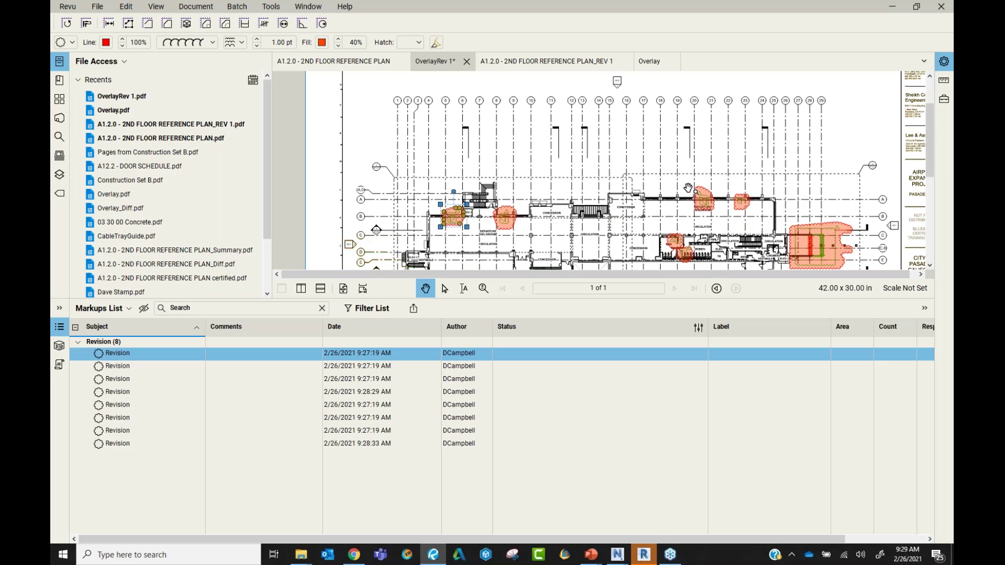
Step: Add the comment "This revision was not tagged or clouded. Please add" to the small revision cloud on the wall near grid 23
scroll(747, 204, "up", 2)
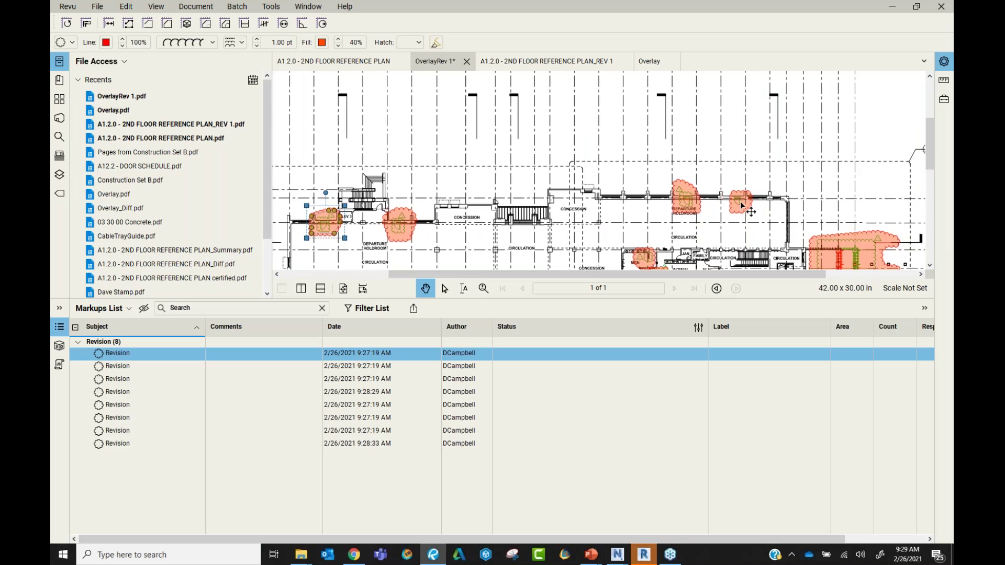
left_click(741, 206)
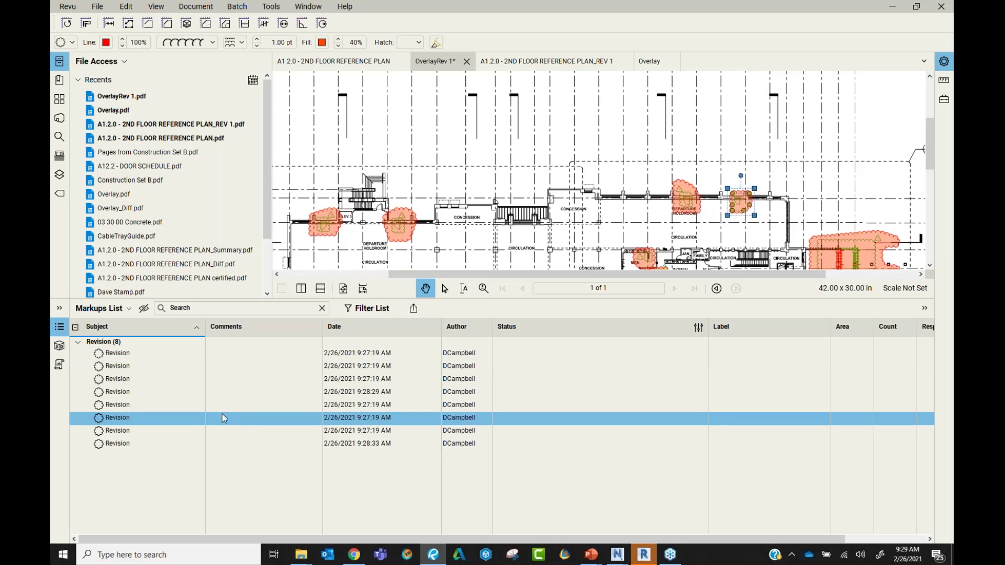
left_click(238, 421)
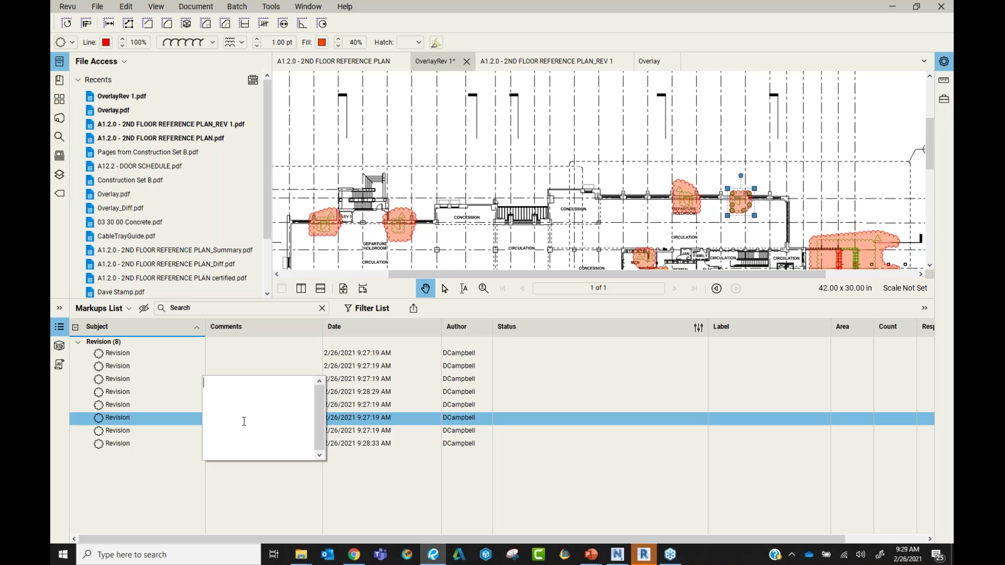
type("THis revision was not tagged or clouded")
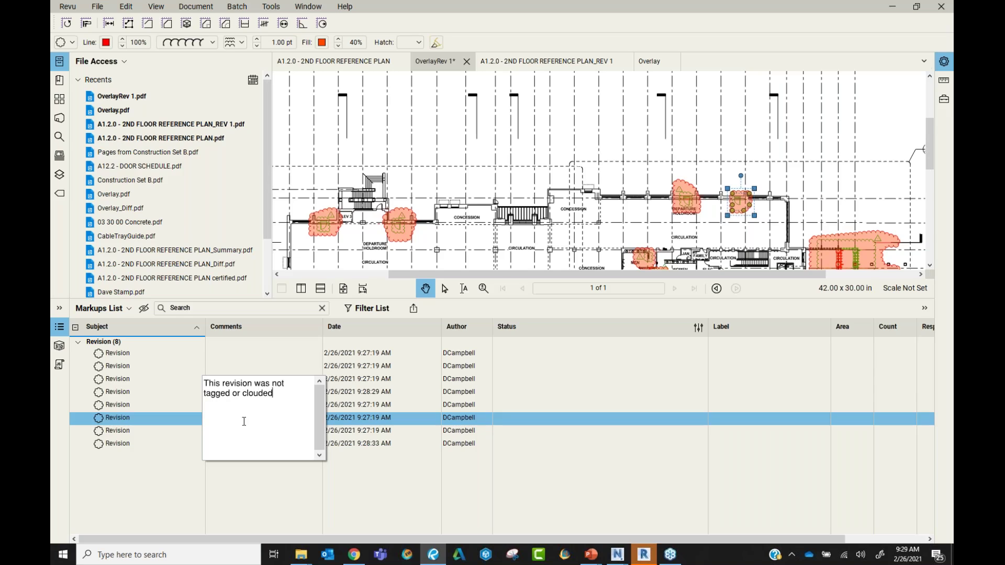
type("add")
left_click(478, 226)
left_click(257, 422)
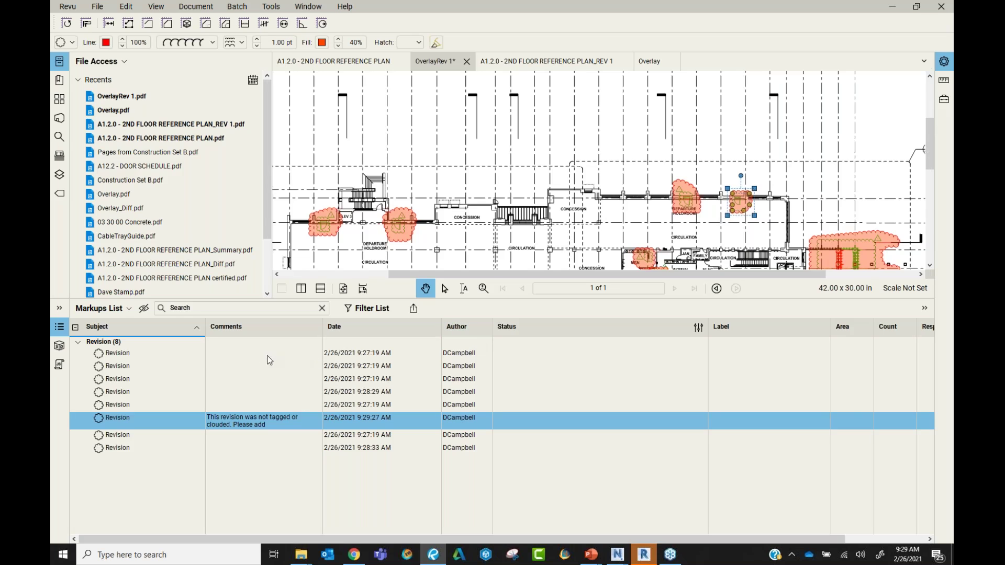
Step: Sort the Markups List by date with the newest revision first
scroll(560, 187, "down", 4)
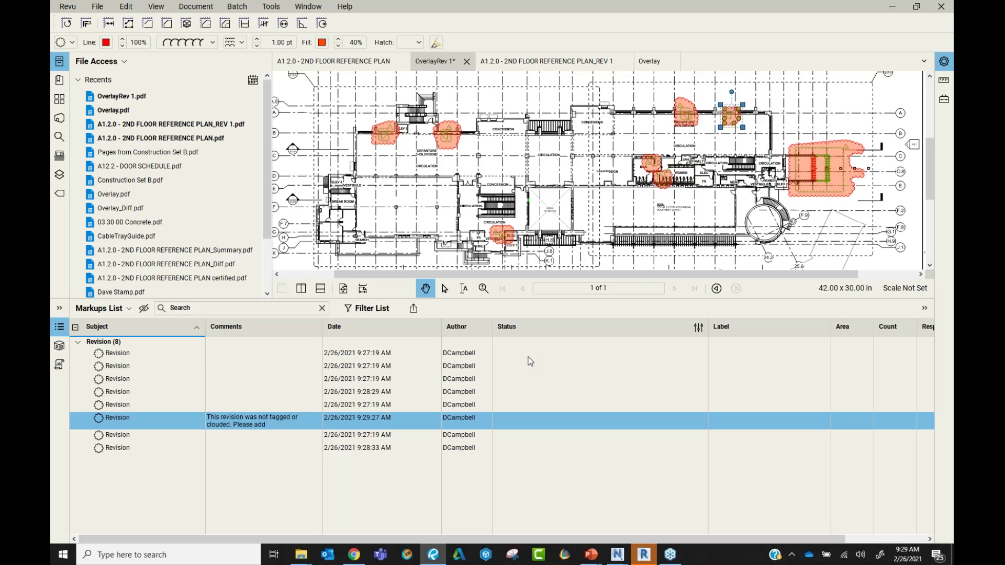
left_click(405, 335)
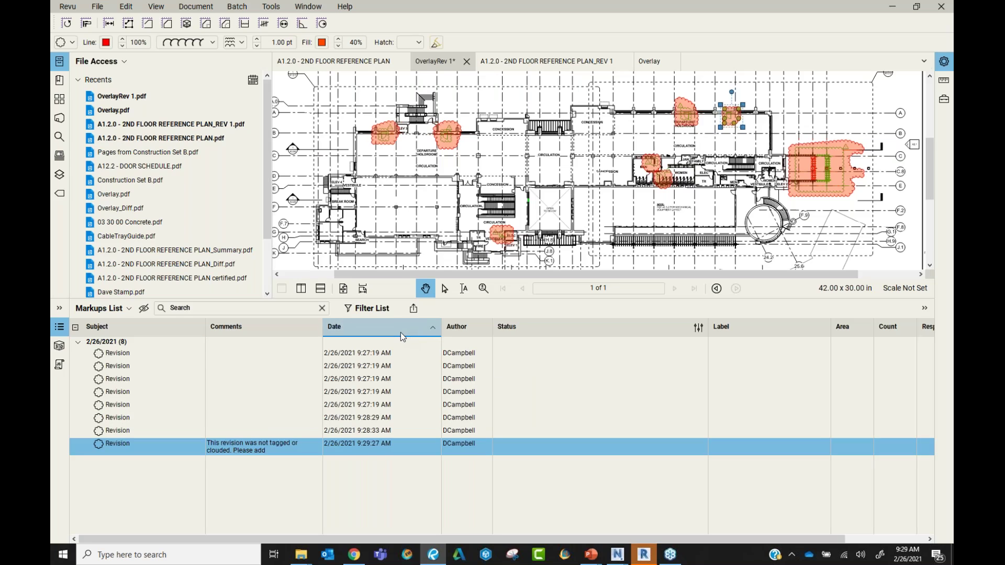
left_click(397, 335)
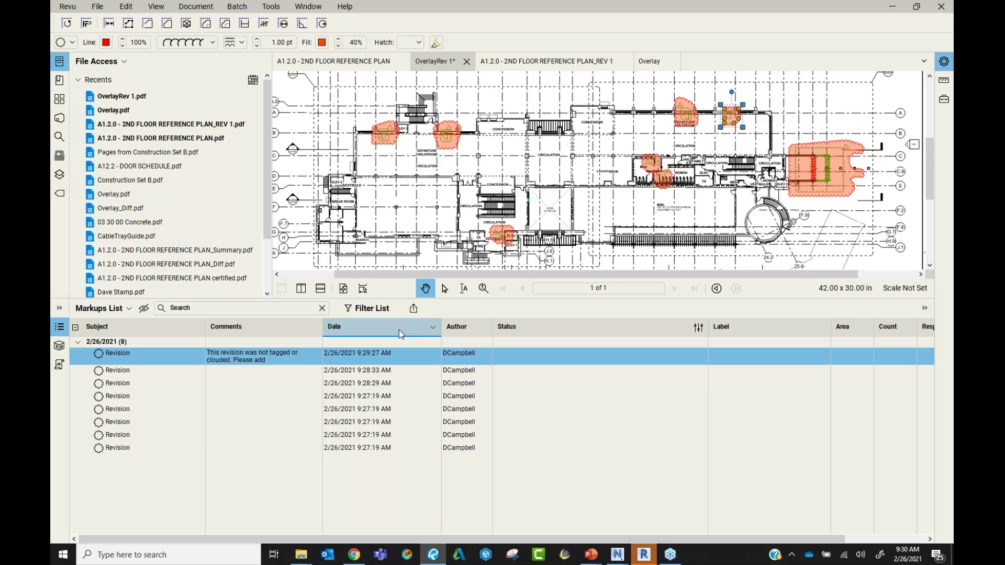
Step: Set the Review status of the commented revision to Rejected
left_click(595, 362)
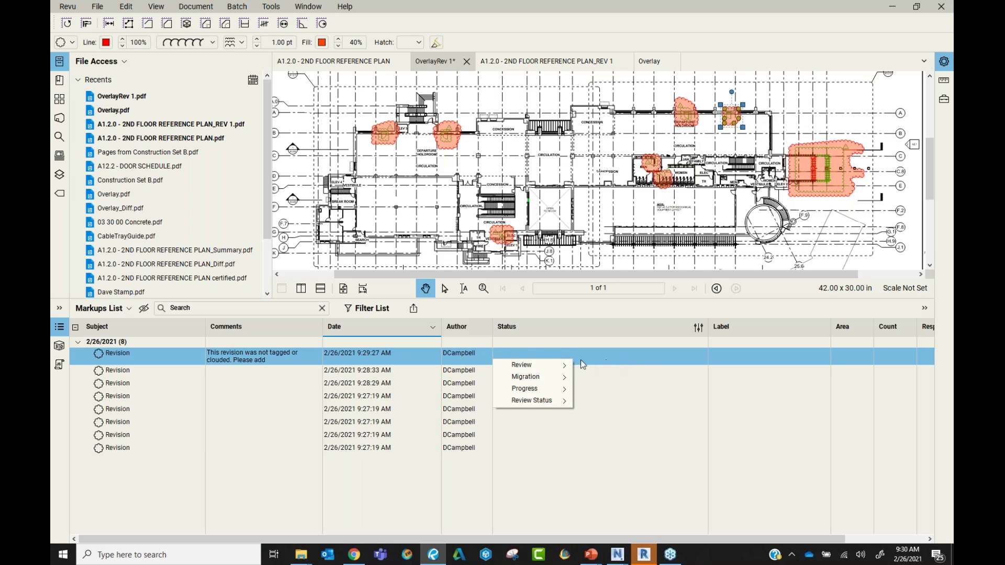
mouse_move(548, 367)
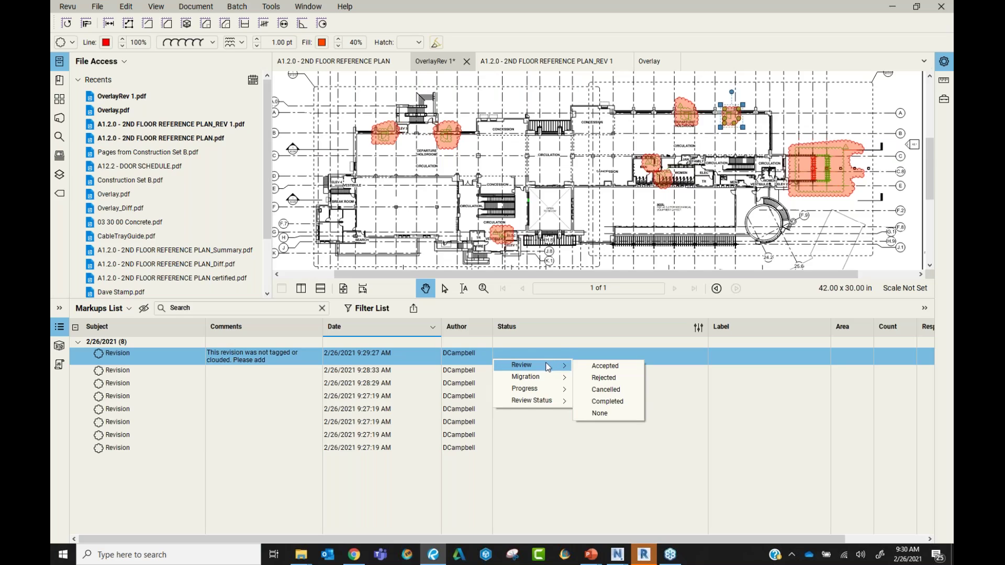
left_click(626, 382)
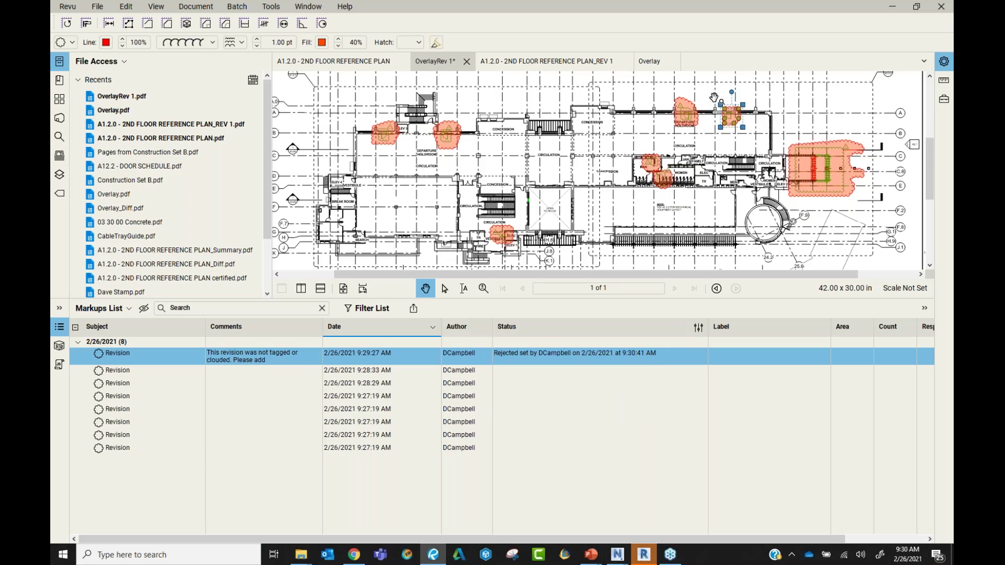
Step: Set the Review status of the four revisions below the rejected one to Accepted, one entry at a time
right_click(530, 373)
left_click(595, 388)
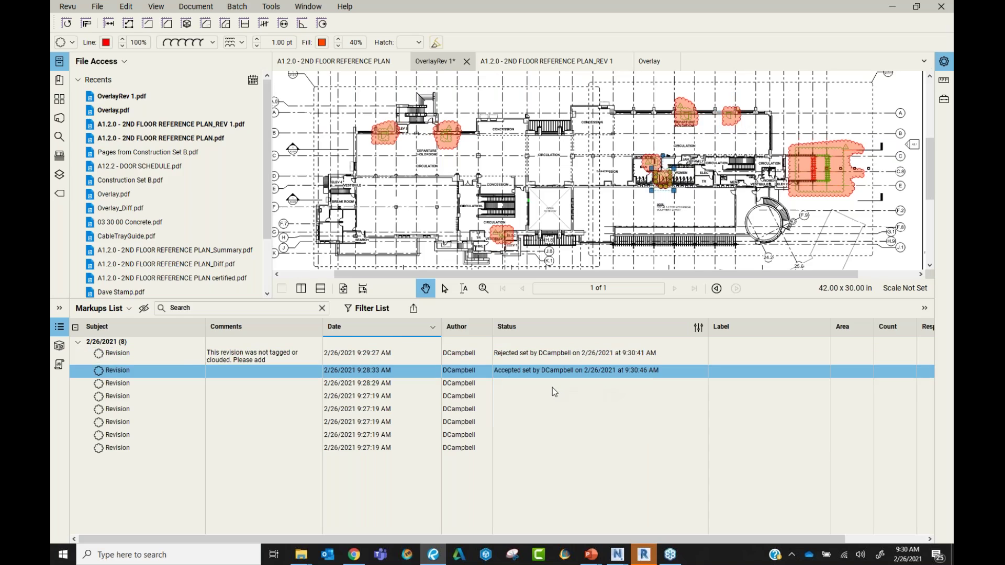
right_click(552, 387)
left_click(596, 397)
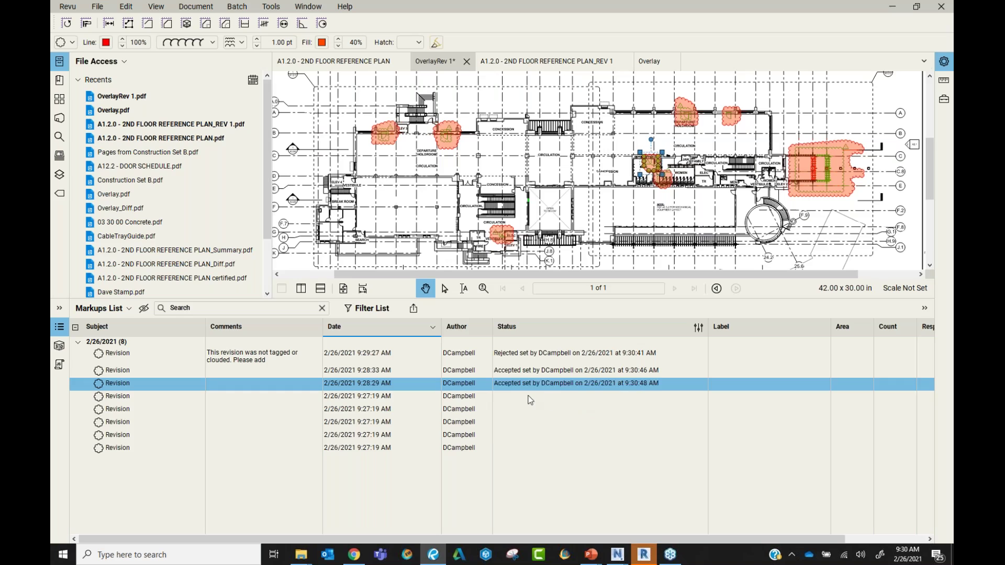
right_click(535, 399)
left_click(597, 411)
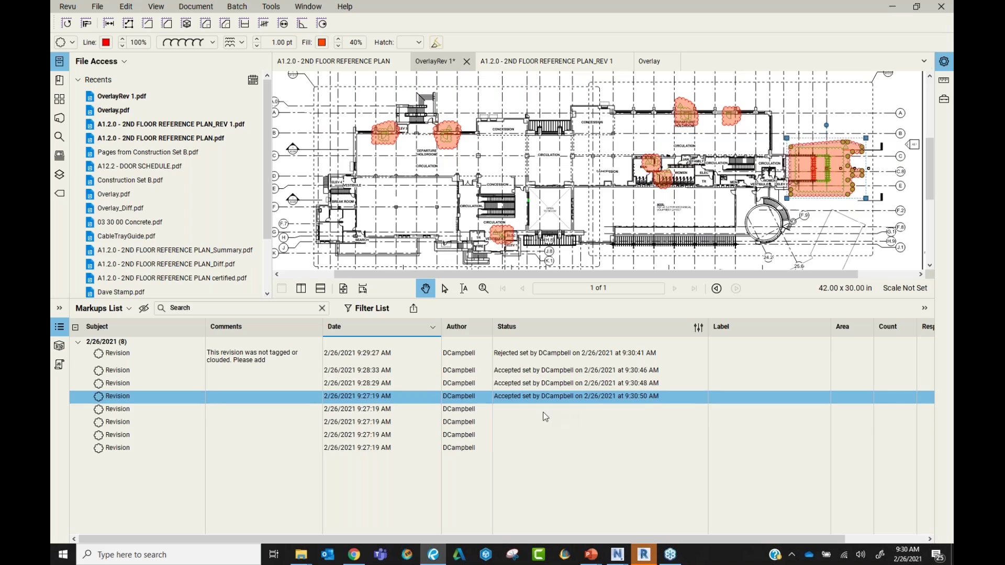
right_click(563, 414)
left_click(589, 420)
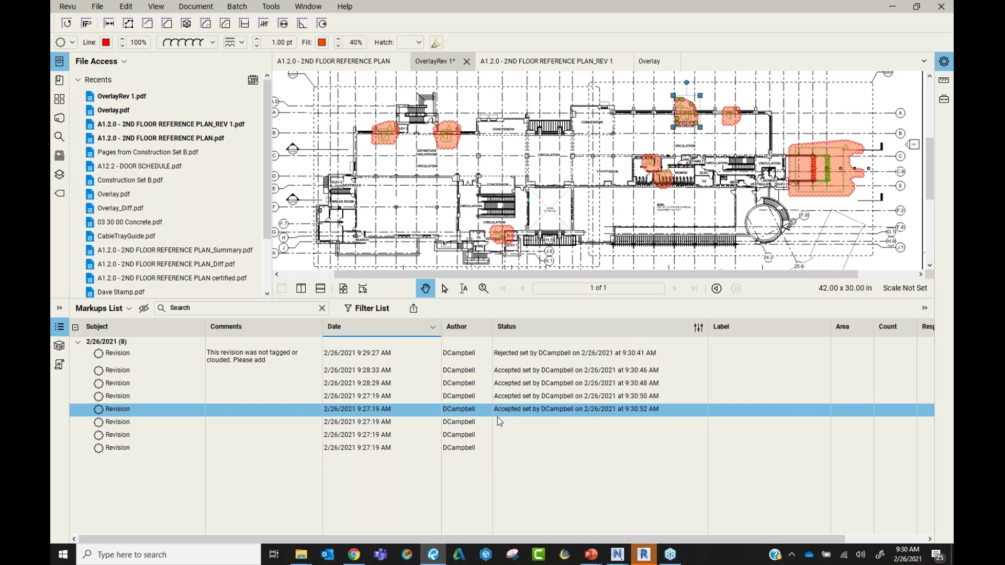
Step: Set the Review Status of the first revision below the accepted ones to In Progress
right_click(514, 428)
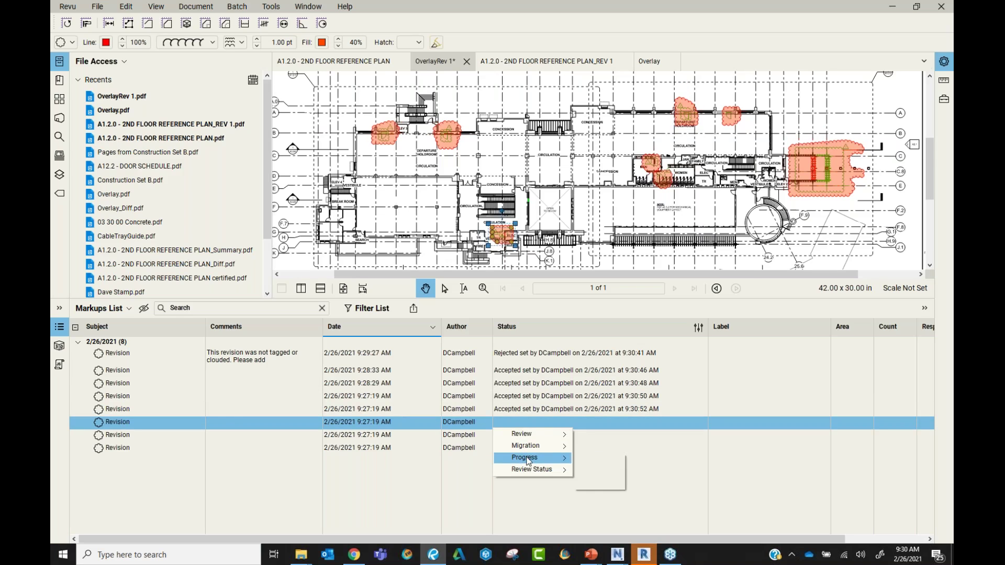
mouse_move(558, 473)
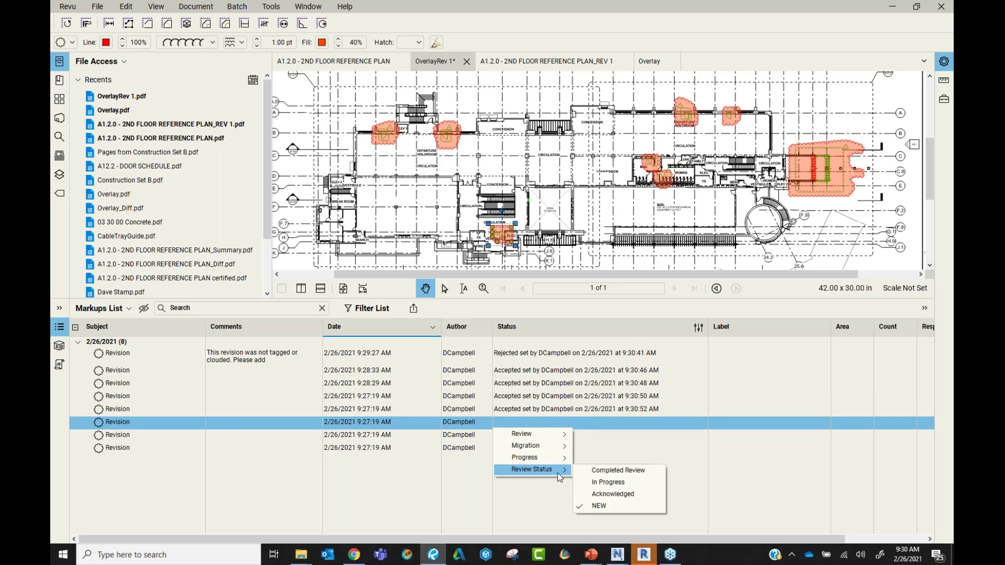
left_click(630, 487)
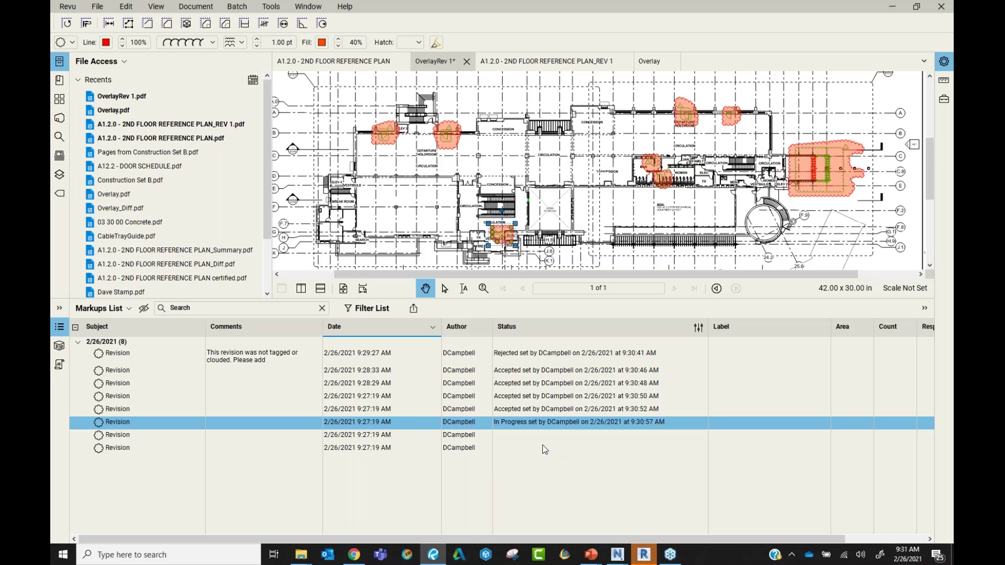
Step: View the status options offered for the Status column and sort the Markups List by Subject
left_click(699, 328)
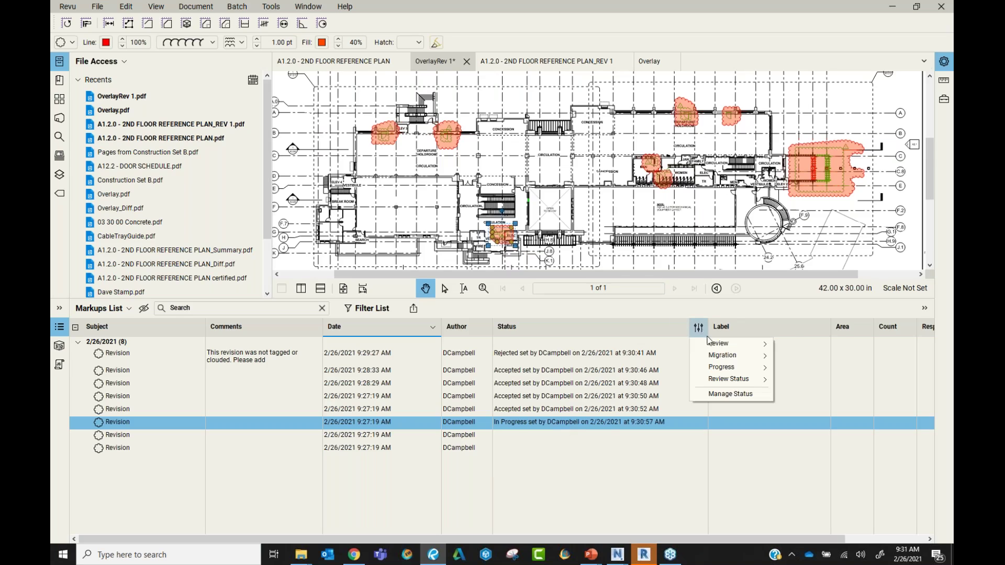
mouse_move(715, 344)
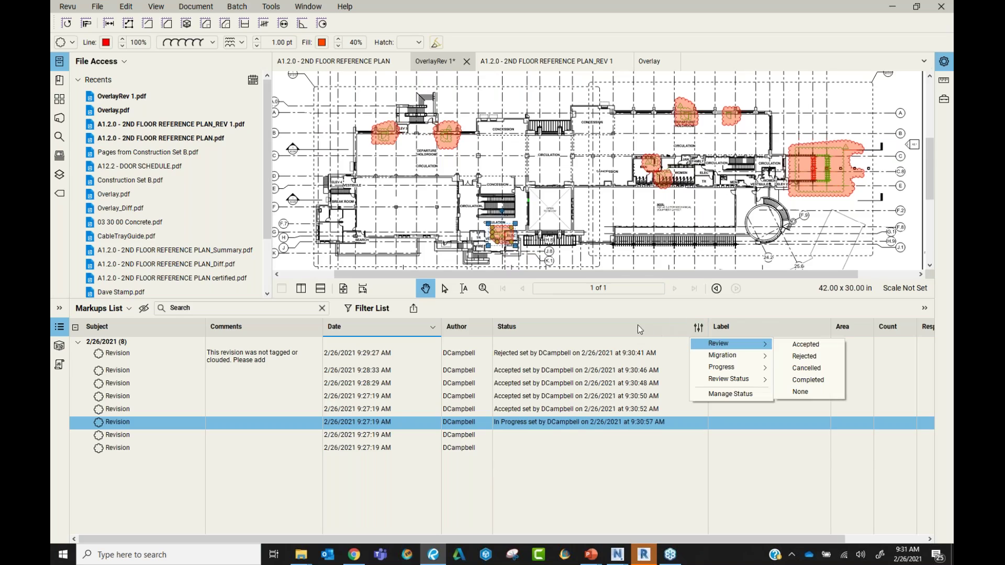
left_click(599, 328)
left_click(153, 336)
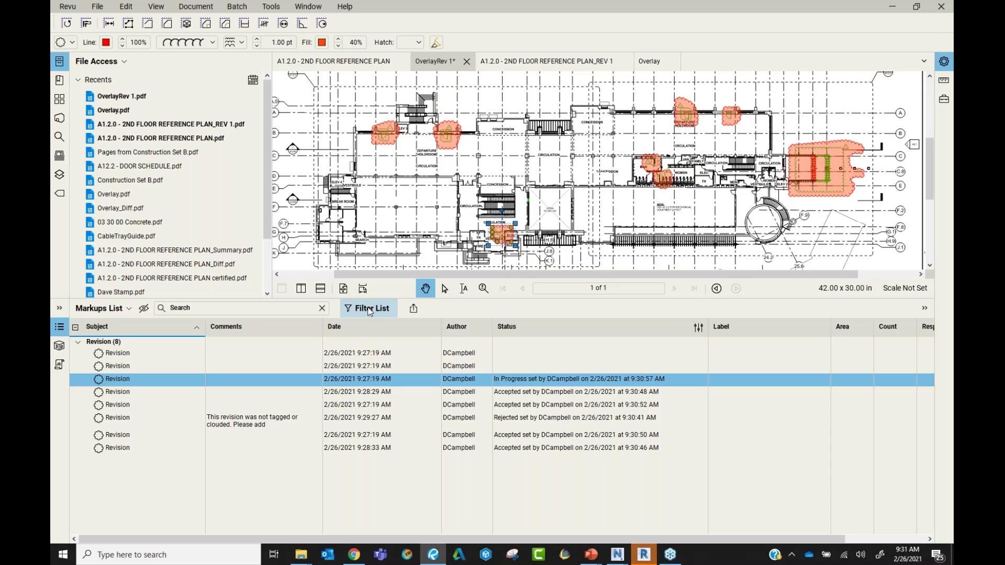
Step: Turn on filtering for the Markups List and limit it to Revision subjects dated within the past 7 days
left_click(370, 313)
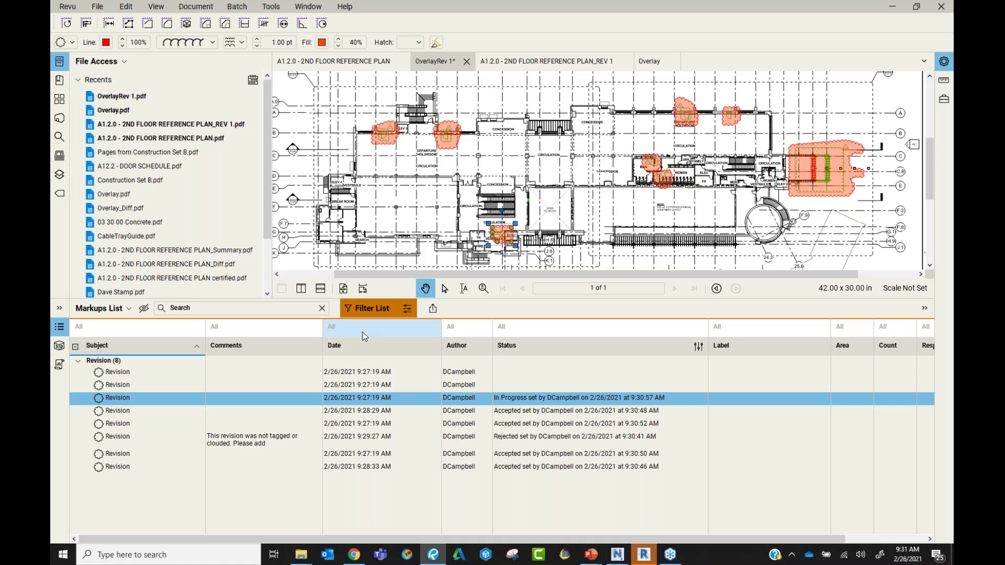
left_click(168, 328)
left_click(168, 345)
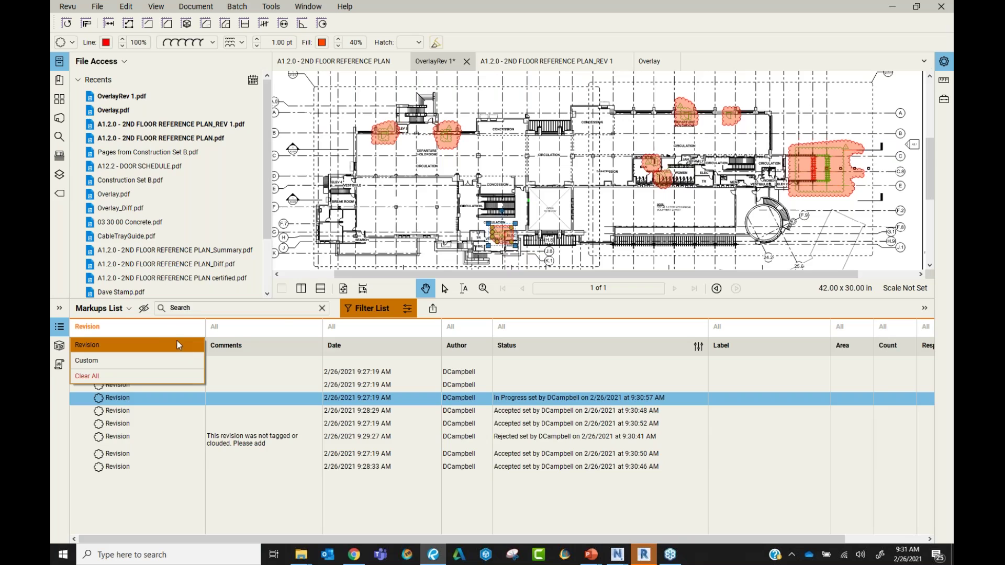
left_click(374, 331)
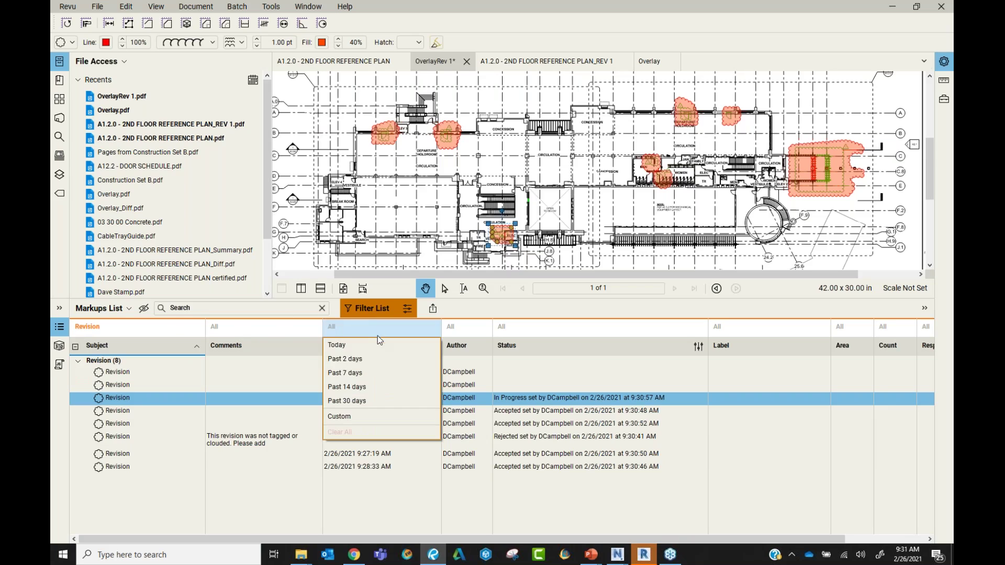
left_click(365, 373)
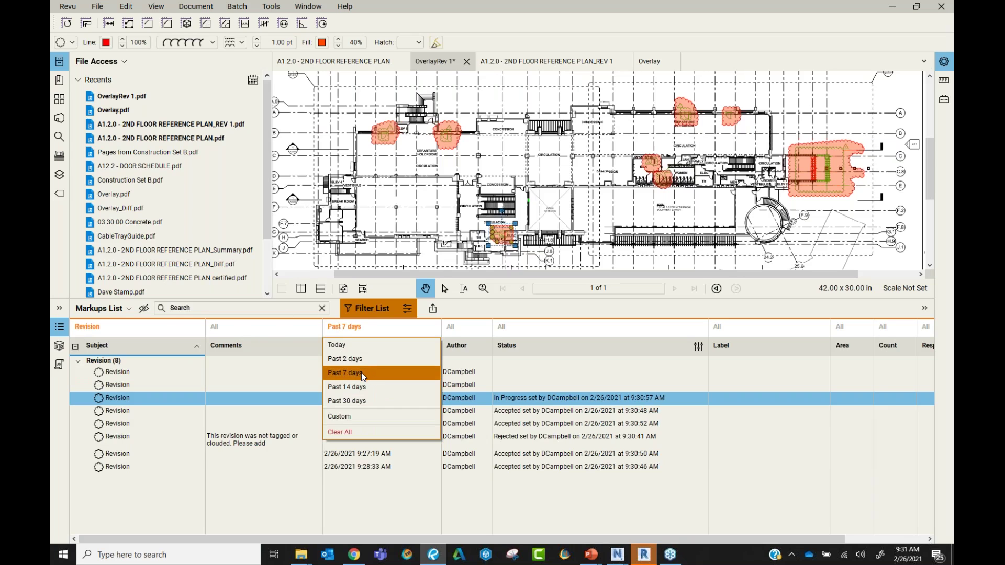
Step: Filter the Markups List by status to show only Rejected revisions
left_click(539, 328)
left_click(540, 328)
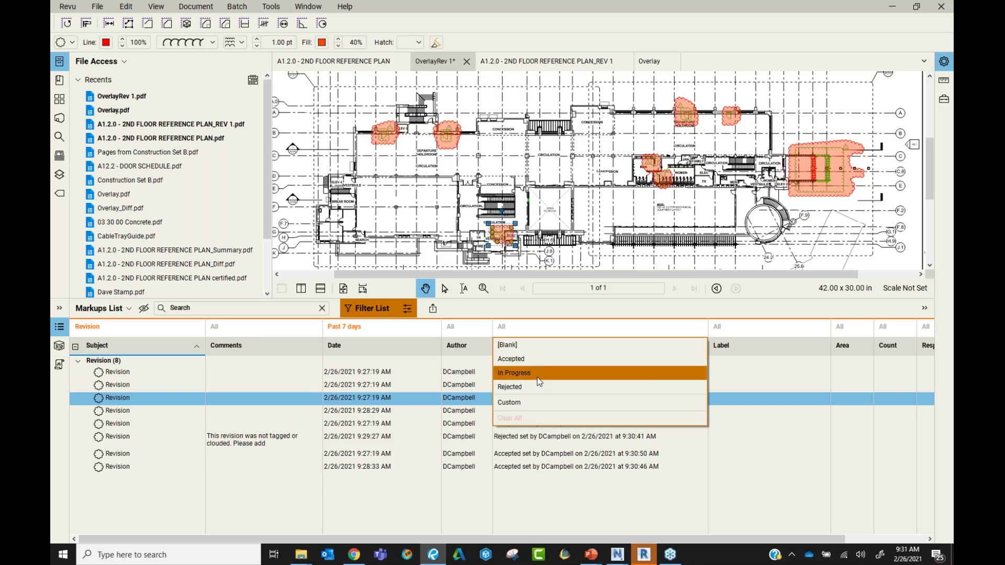
left_click(549, 387)
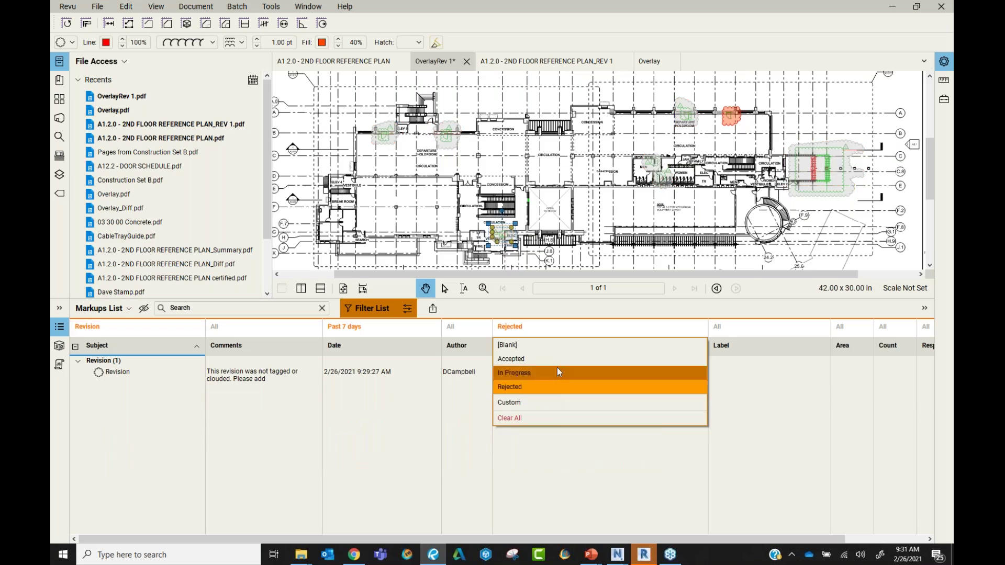
left_click(416, 391)
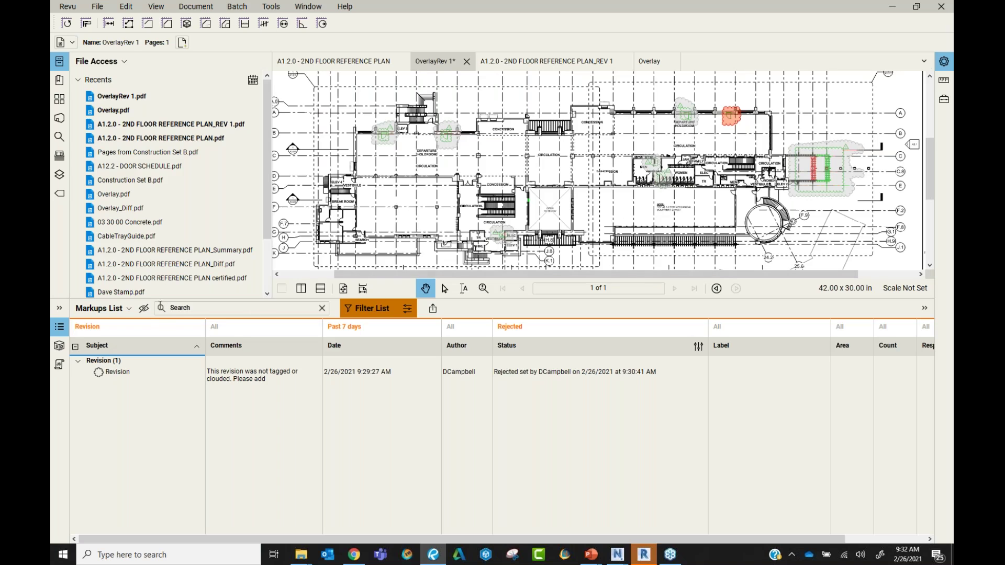
Step: Hide all markups on the plan and show them again
left_click(144, 309)
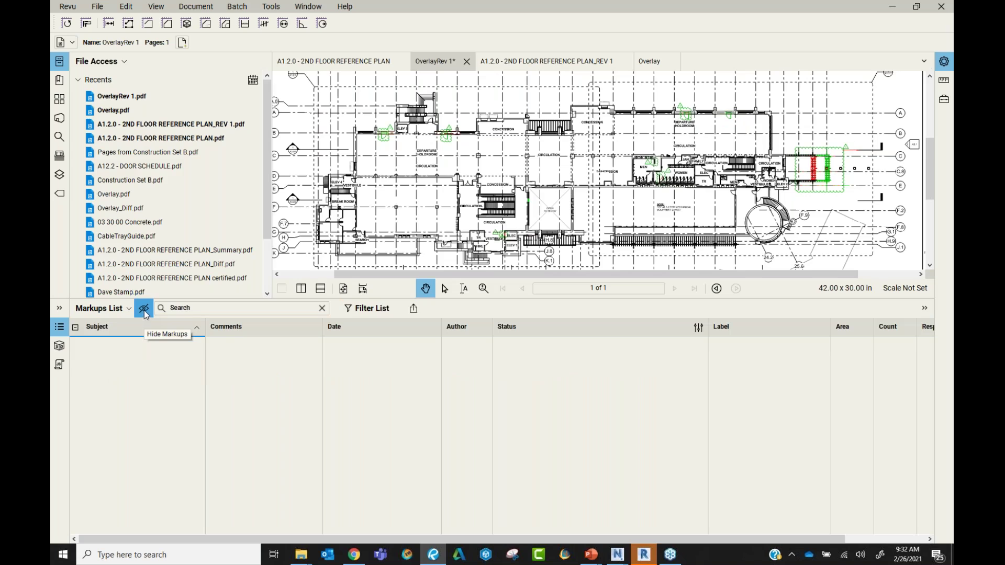
left_click(144, 310)
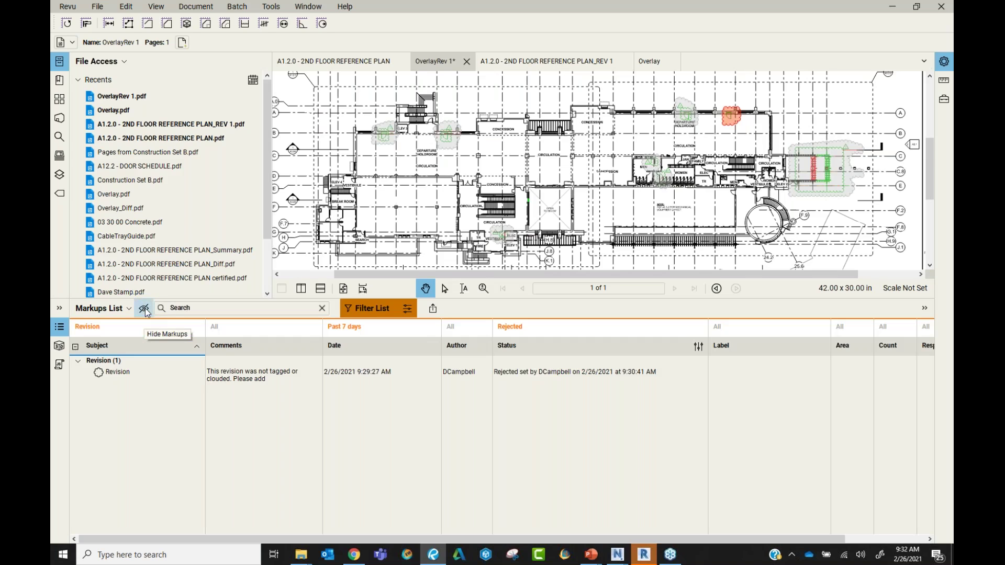
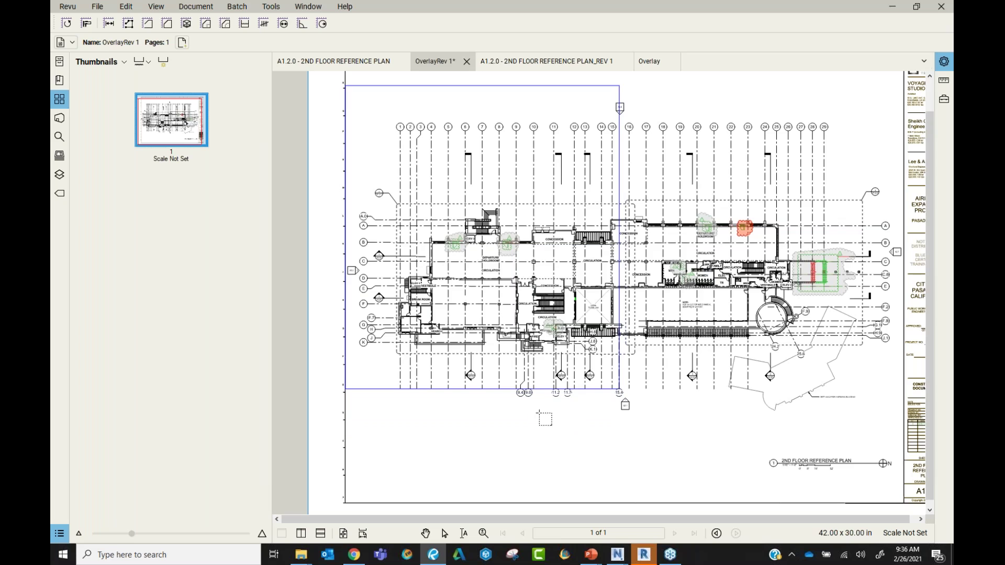
Step: Paste the snapshot of the floor plan's left half and place it in the empty area beyond the sheet's right edge
key("ctrl+v")
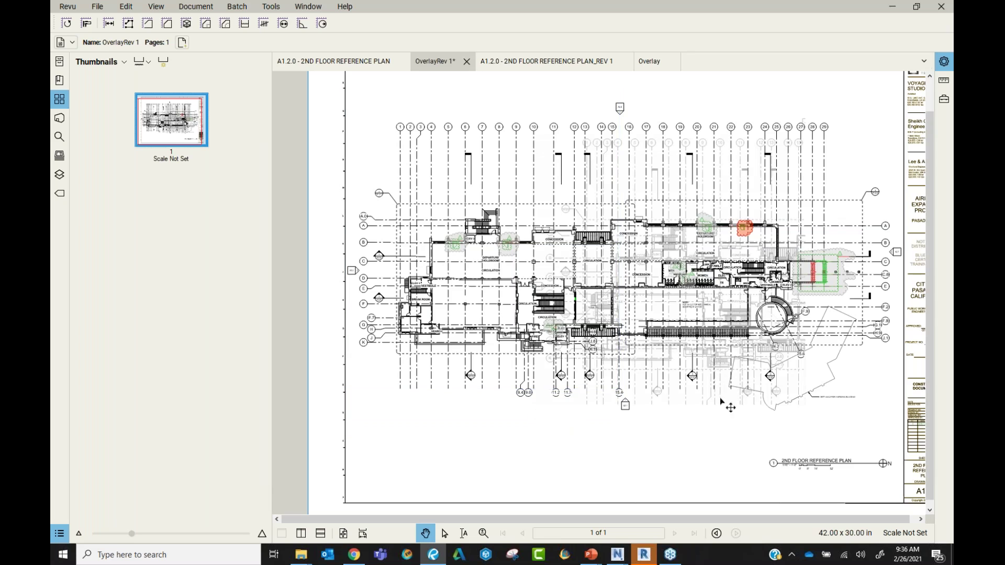
left_click(728, 408)
scroll(354, 380, "up", 1)
left_click_drag(694, 416, 586, 377)
scroll(586, 375, "down", 1)
scroll(586, 371, "down", 2)
scroll(567, 361, "up", 1)
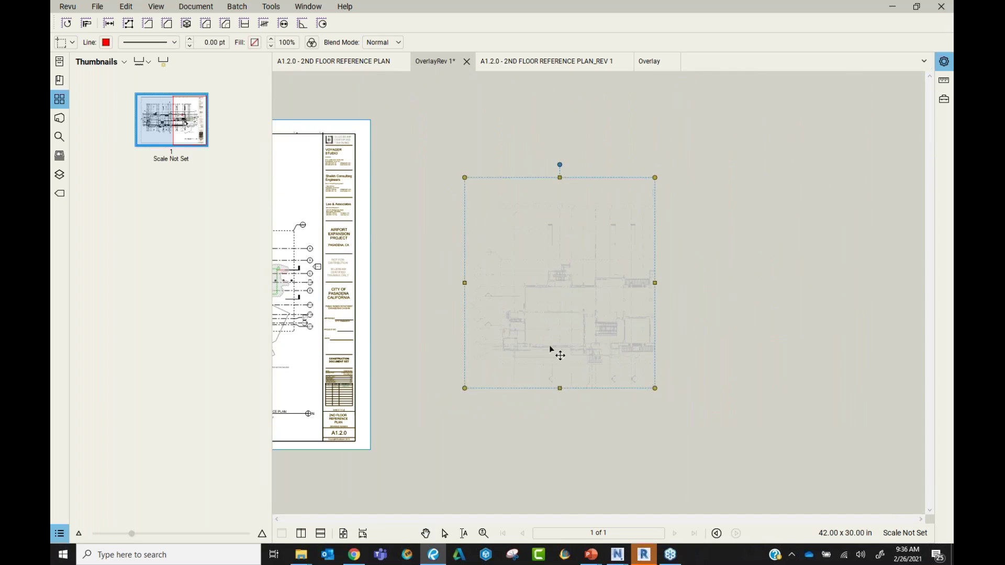
Step: Shift the pasted snapshot closer to the sheet's right edge and delete it
left_click_drag(553, 349, 494, 347)
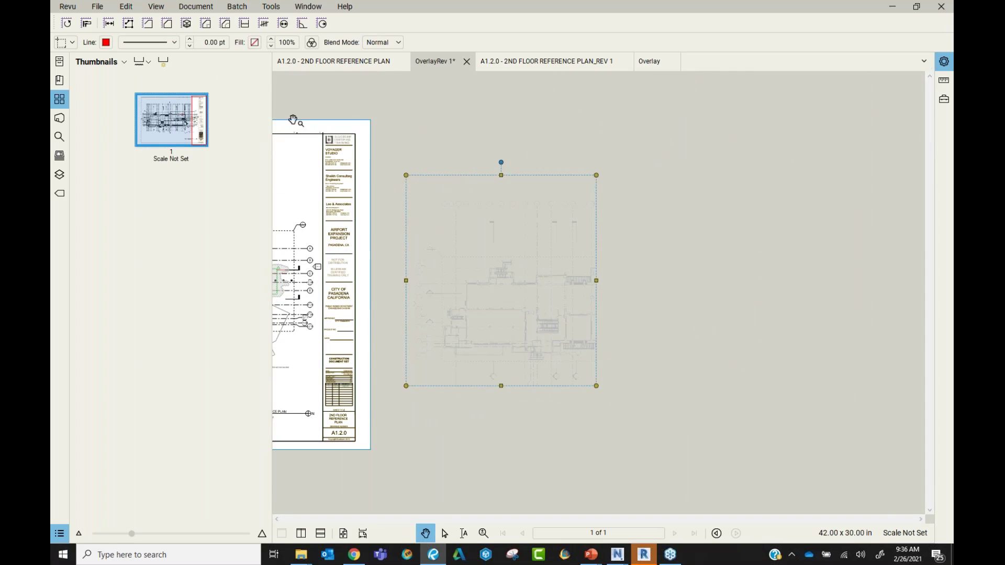
left_click(97, 6)
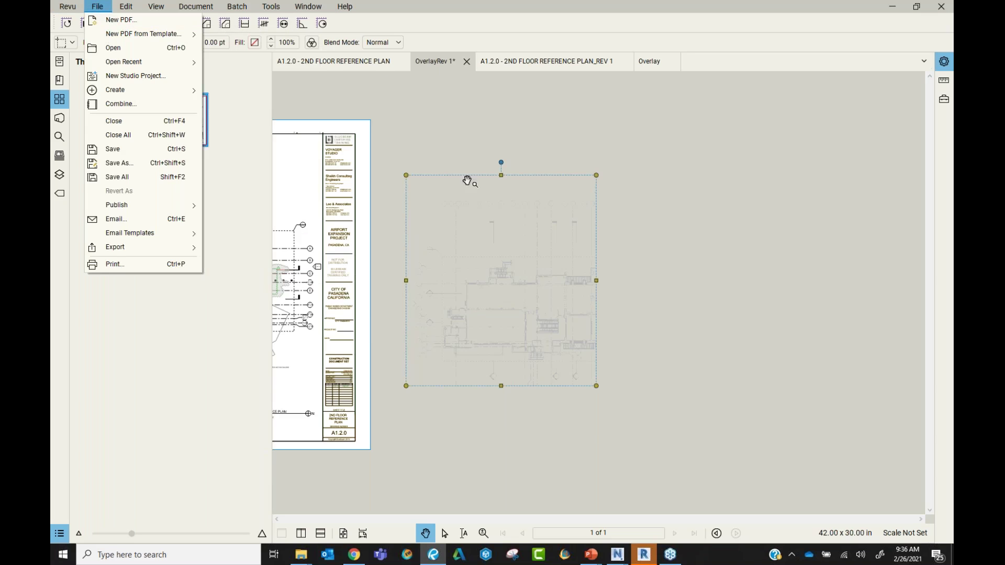
left_click_drag(507, 327, 494, 347)
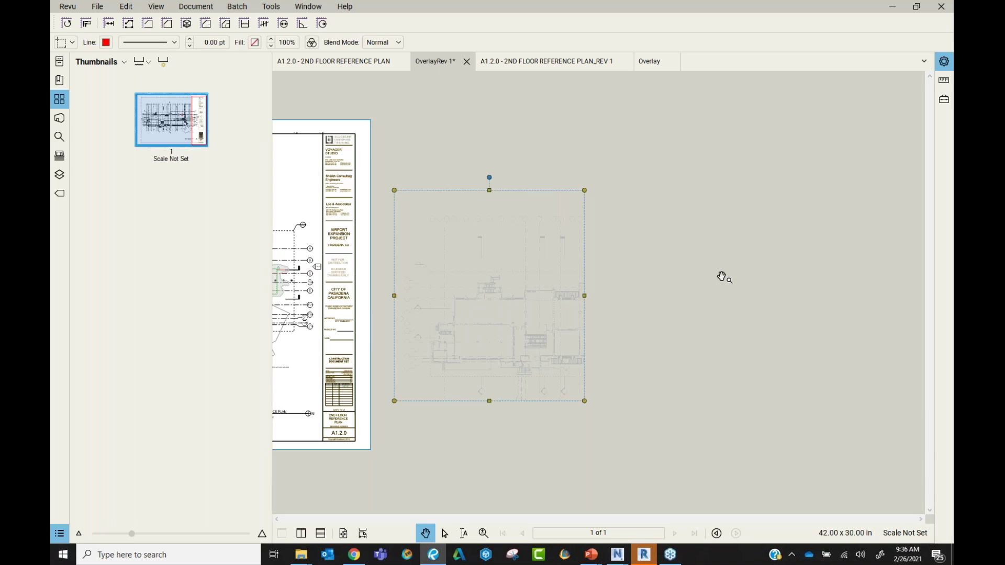
key("Delete")
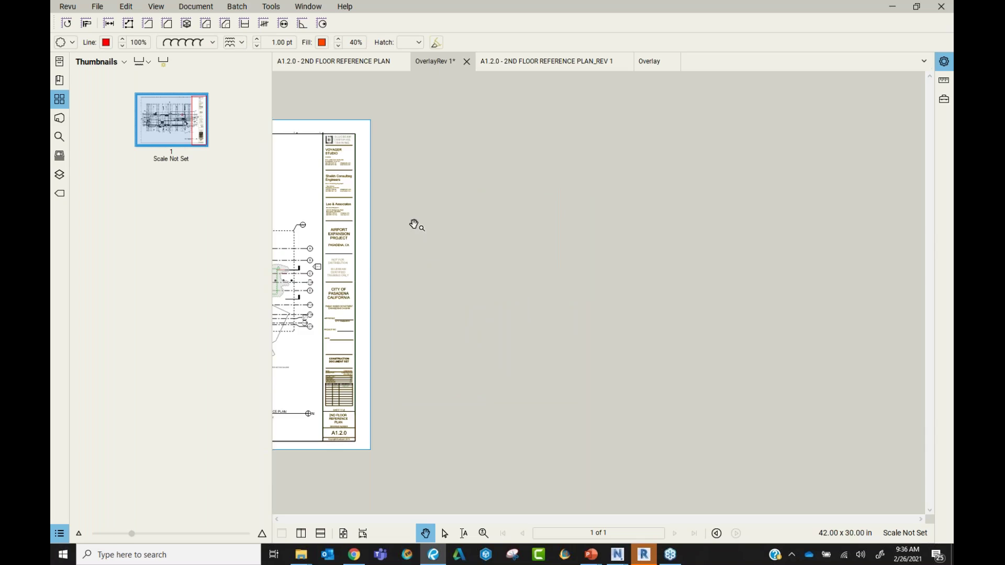
Step: Paste the floor plan snapshot again and position it over the sheet's upper-left corner
left_click_drag(356, 246, 569, 242)
left_click_drag(421, 291, 561, 285)
scroll(560, 285, "up", 2)
scroll(561, 284, "down", 2)
left_click_drag(365, 250, 409, 250)
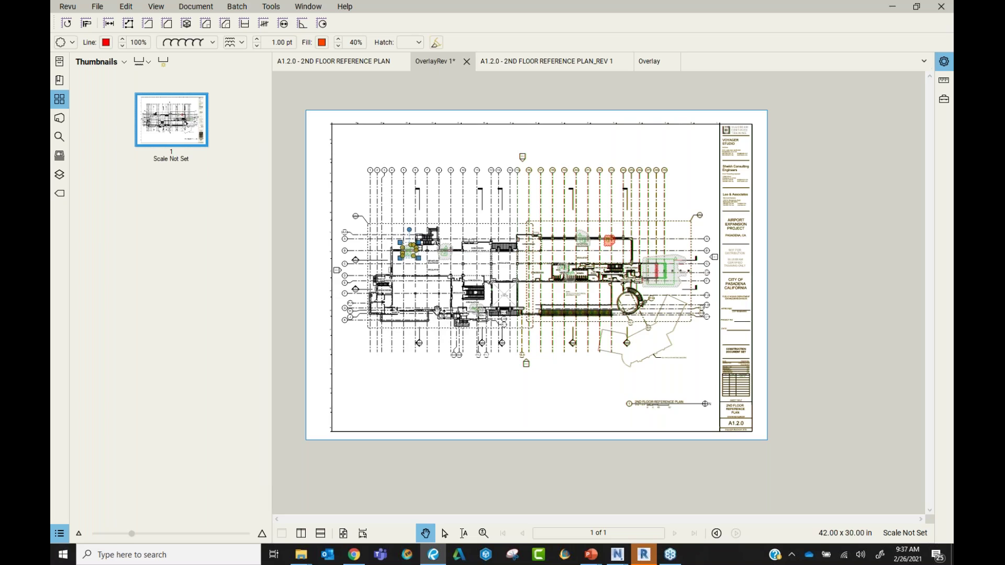
key("ctrl+v")
left_click_drag(507, 153, 362, 139)
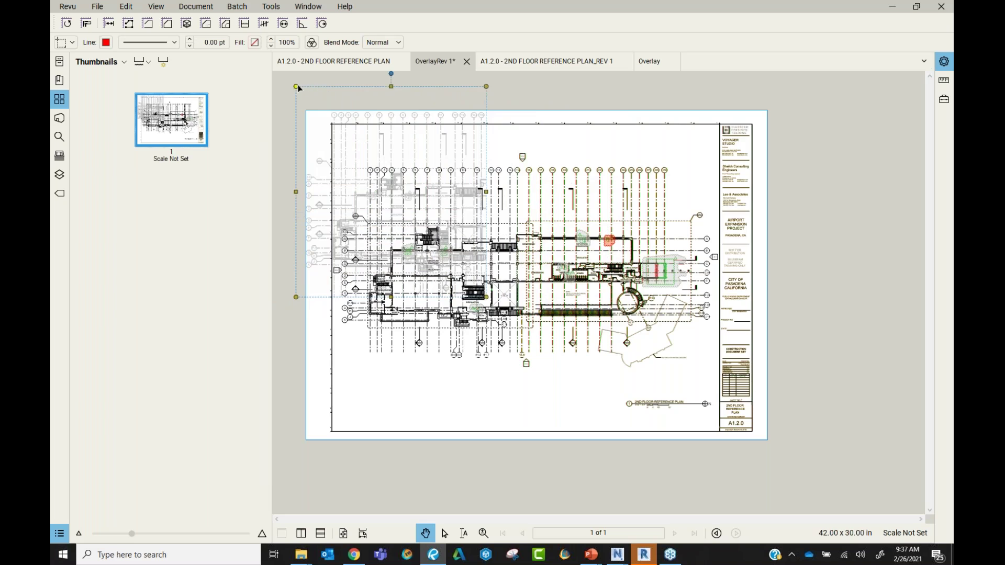
Step: Shrink the pasted snapshot from its upper-left corner and move it across the sheet's lower edge near the left side
left_click_drag(296, 87, 341, 136)
left_click_drag(425, 190, 587, 250)
scroll(532, 344, "up", 4)
scroll(532, 344, "up", 1)
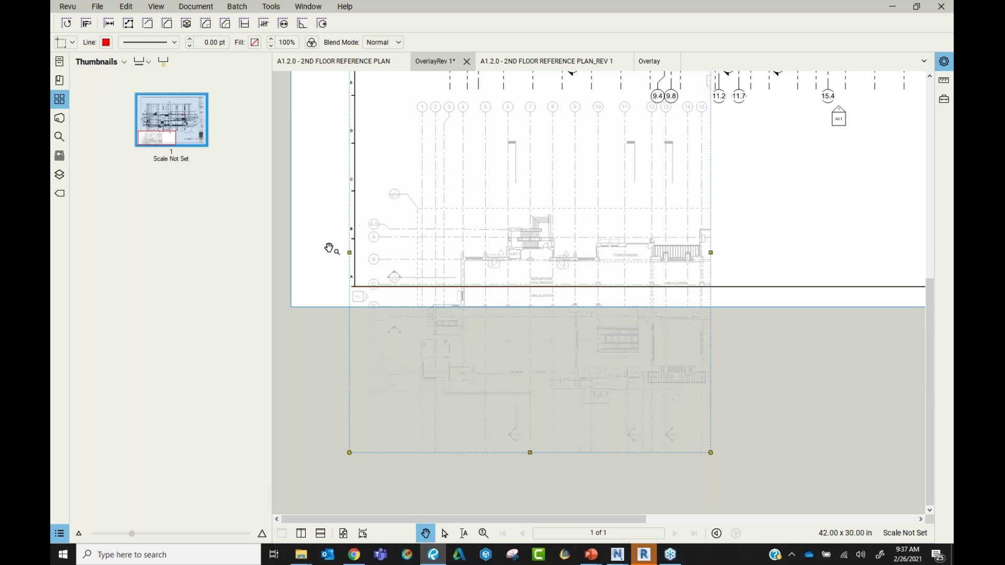
Step: Move the pasted floor plan snapshot off the sheet beyond its left edge and delete it
left_click_drag(452, 171, 367, 308)
scroll(454, 156, "down", 1)
scroll(500, 371, "up", 1)
scroll(535, 273, "down", 4)
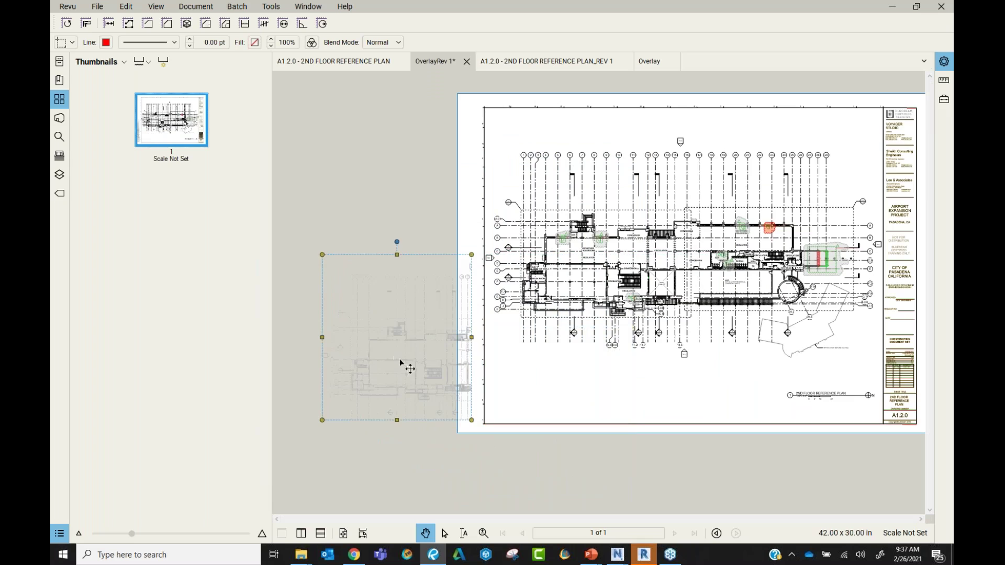
key("Delete")
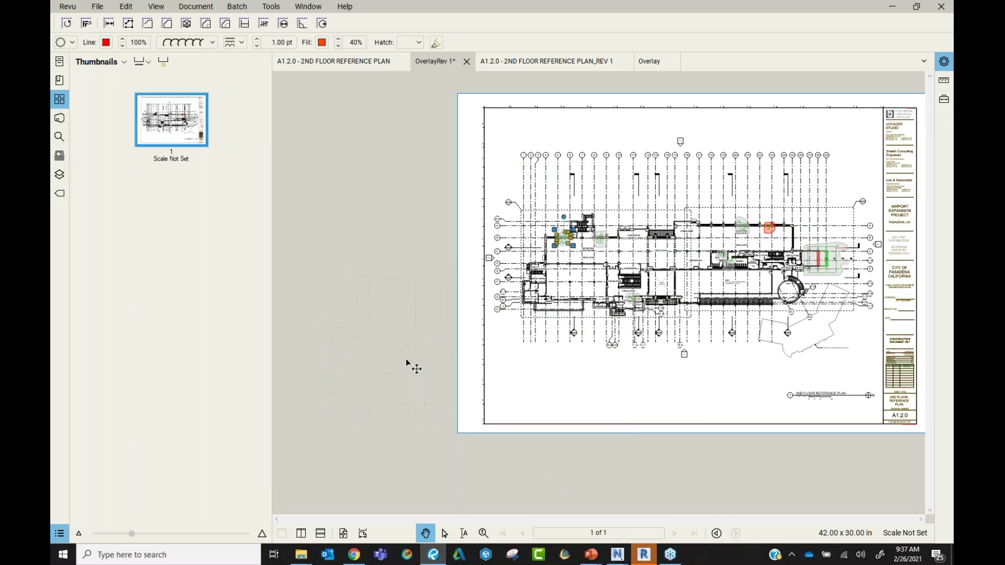
left_click_drag(672, 158, 530, 167)
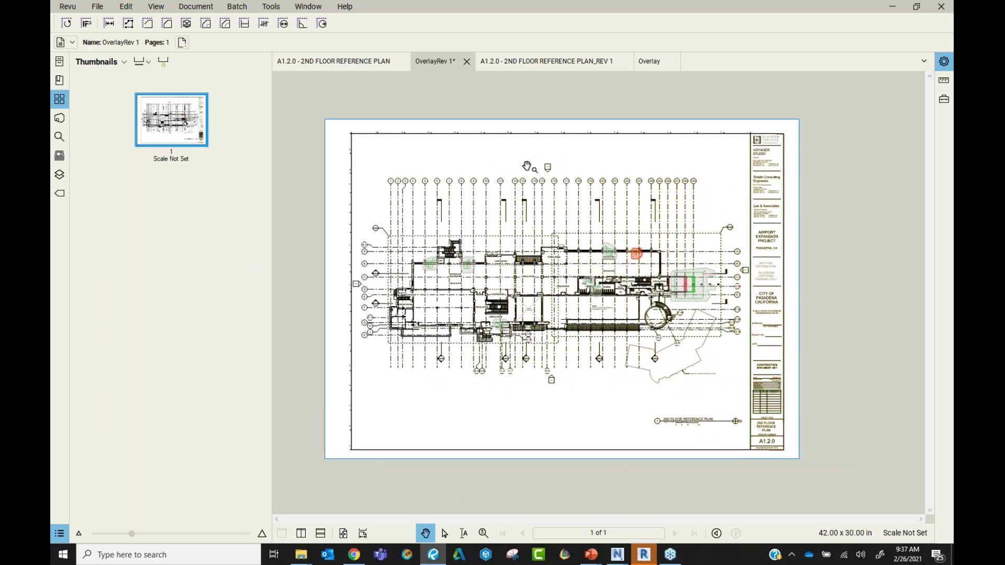
scroll(518, 173, "down", 2)
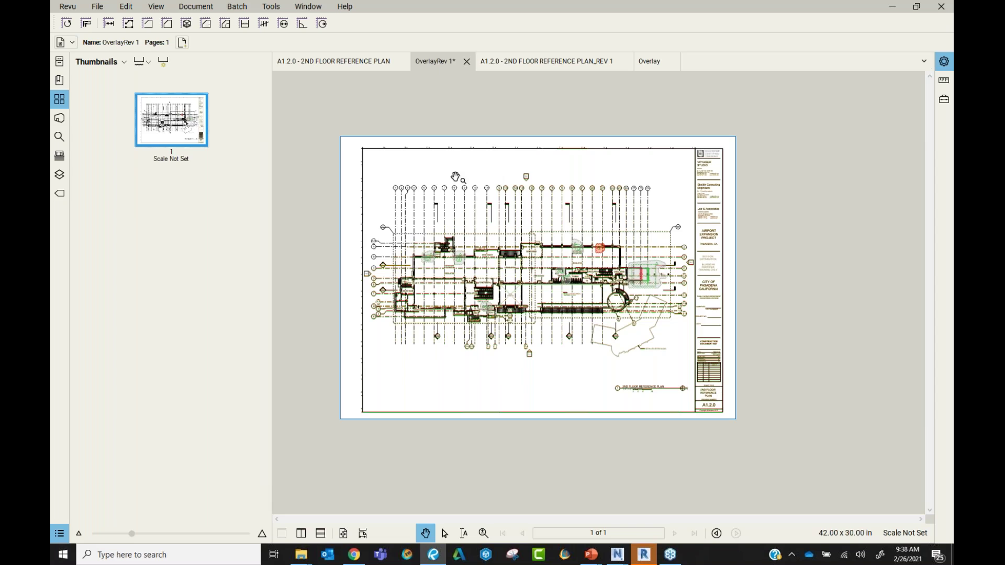
Step: Pin the recent file A1.2.0 - 2ND FLOOR REFERENCE PLAN_REV 1.pdf for quick access
left_click(59, 61)
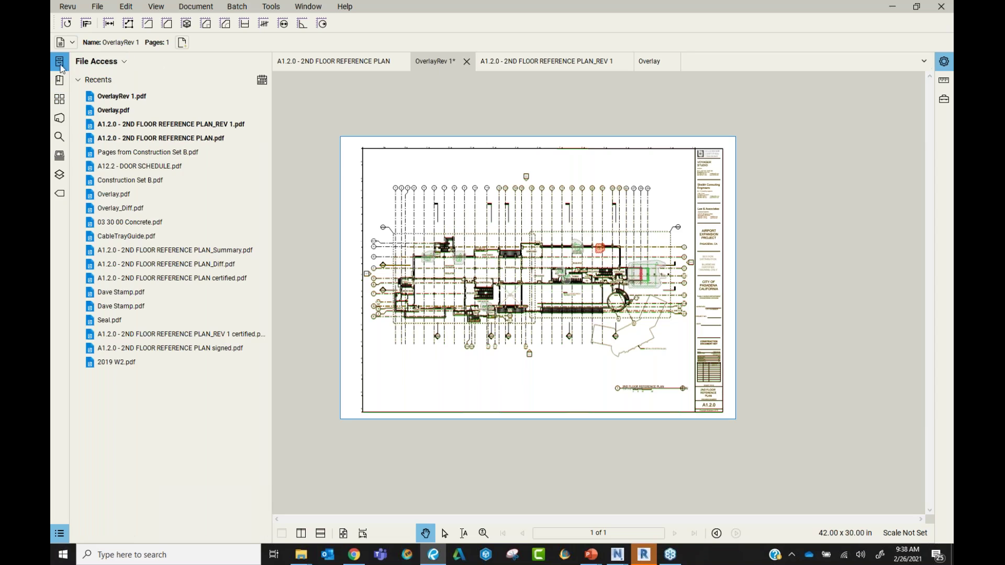
mouse_move(177, 99)
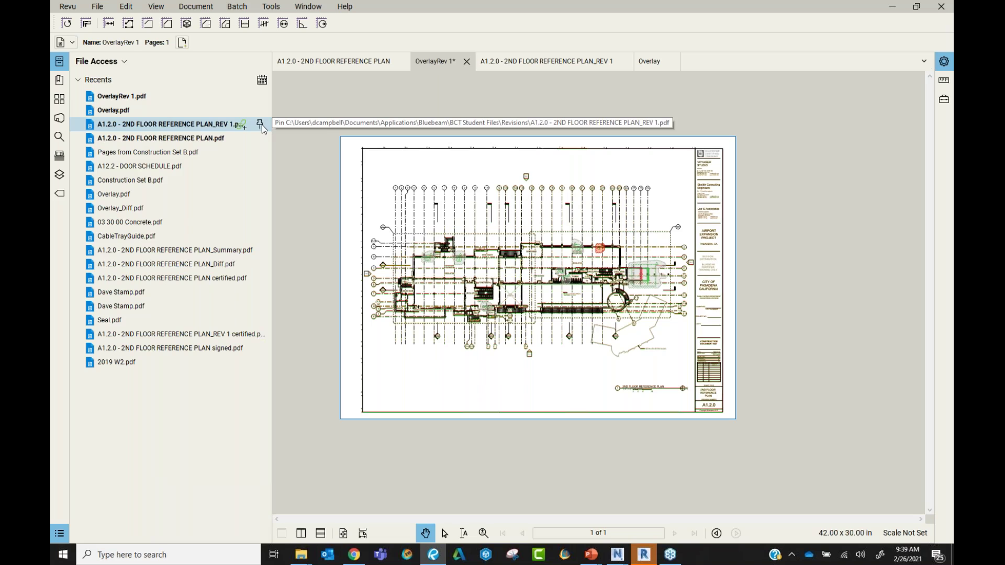
left_click(261, 124)
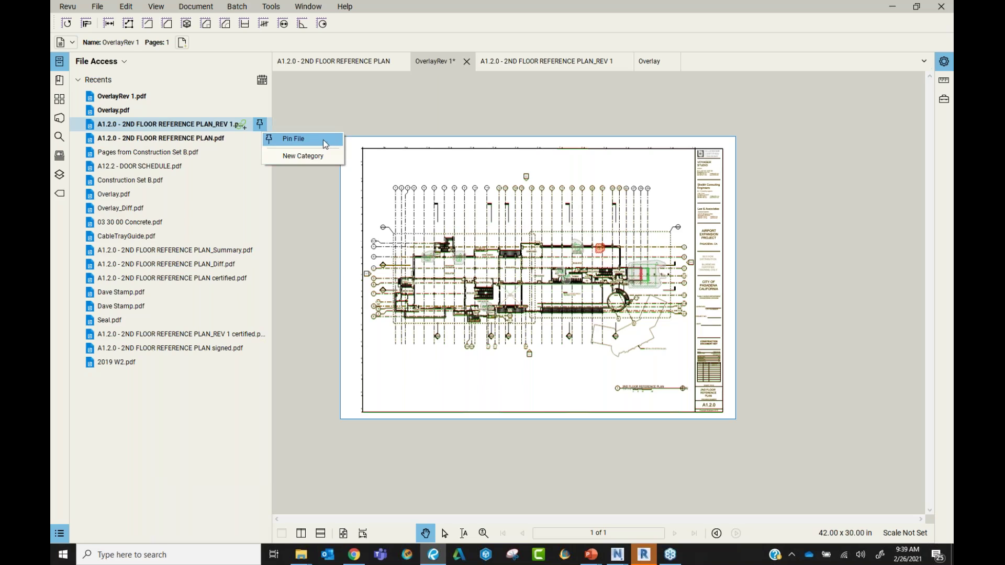
left_click(294, 139)
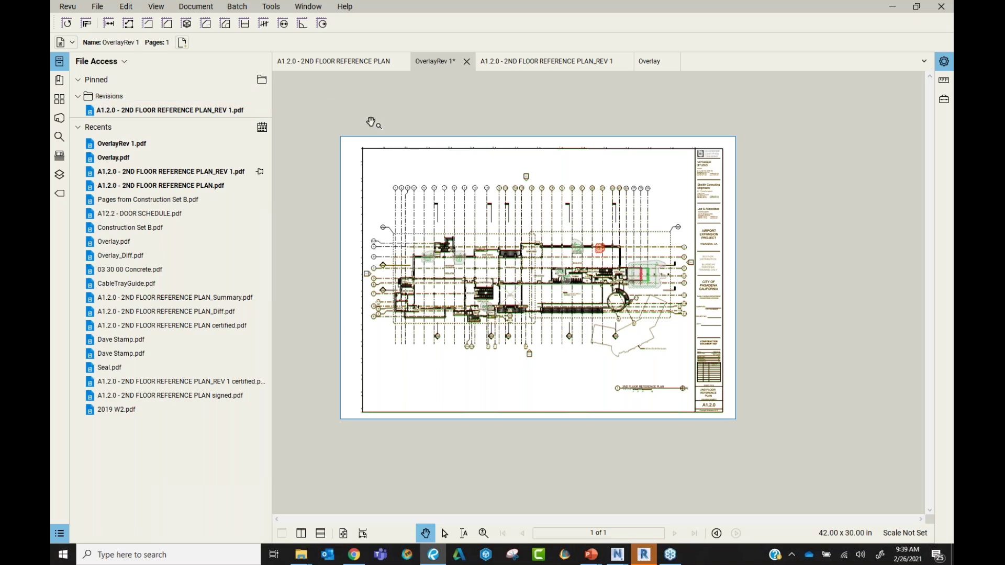
Step: Close the A1.2.0 - 2ND FLOOR REFERENCE PLAN_REV 1 document and reopen it from the pinned files
left_click(623, 63)
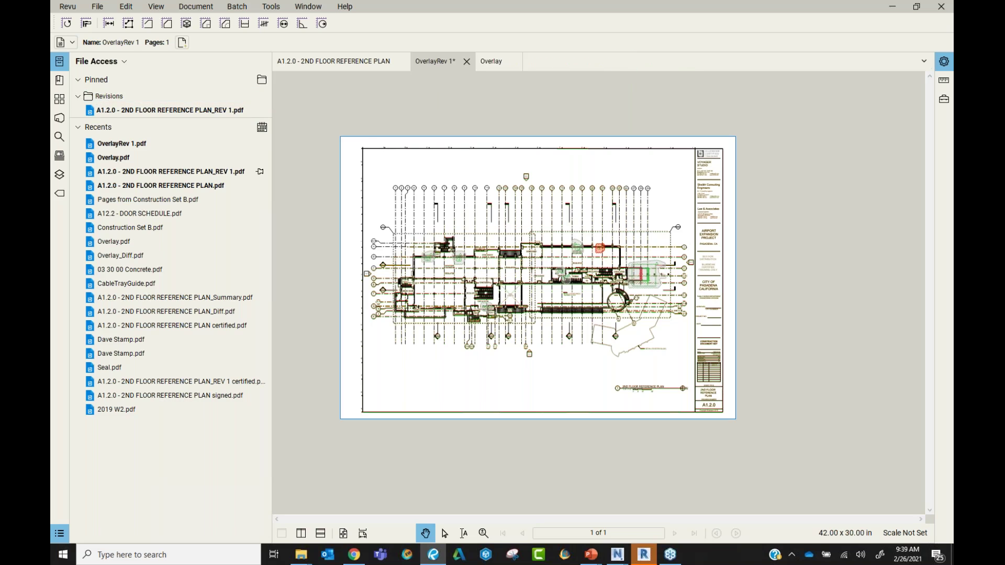
left_click(212, 111)
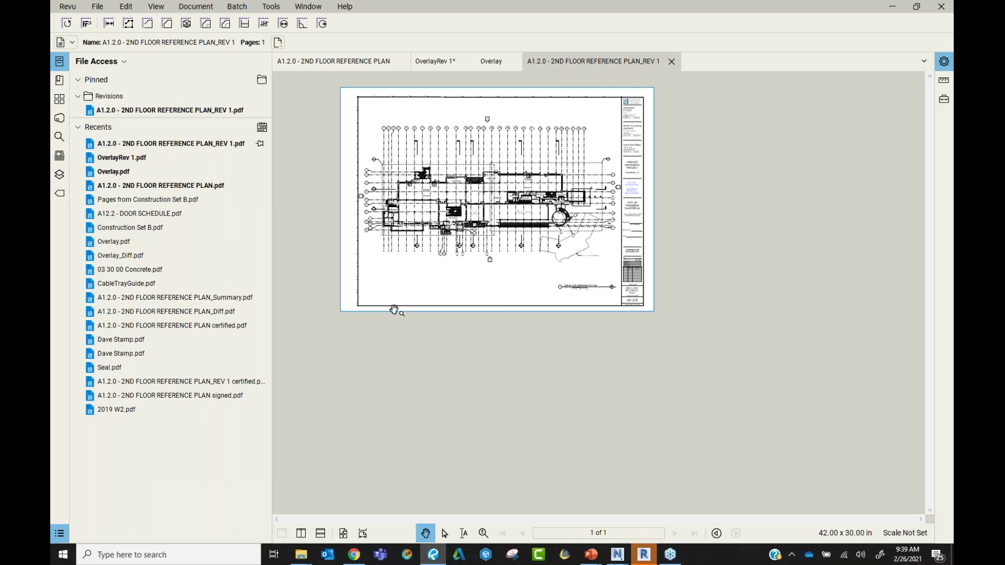
left_click(70, 6)
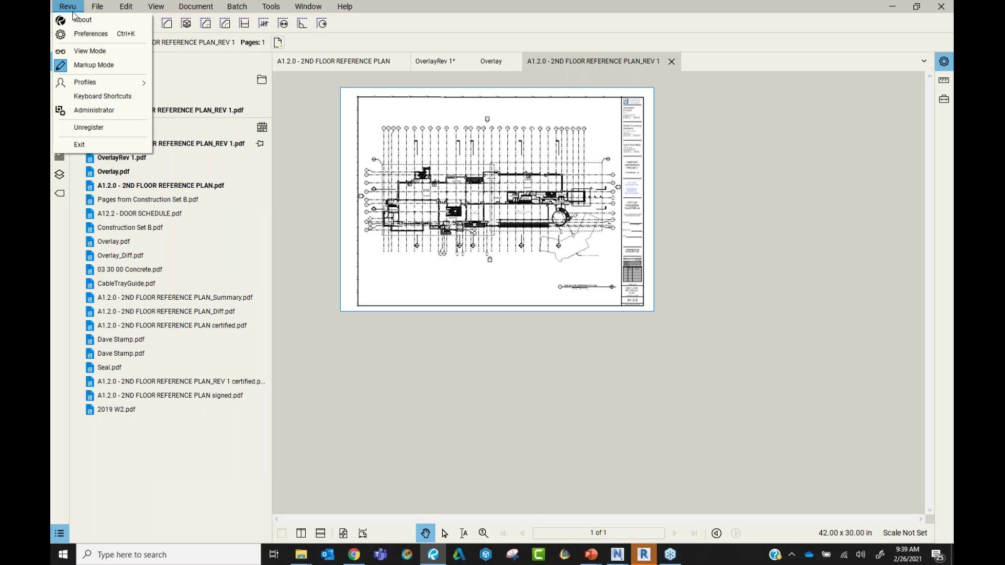
mouse_move(205, 11)
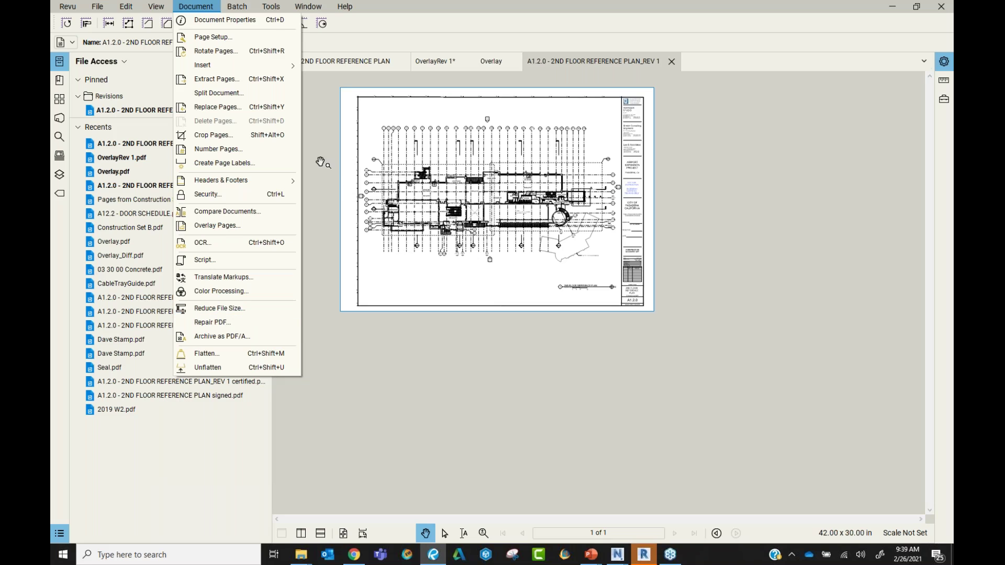
left_click(321, 155)
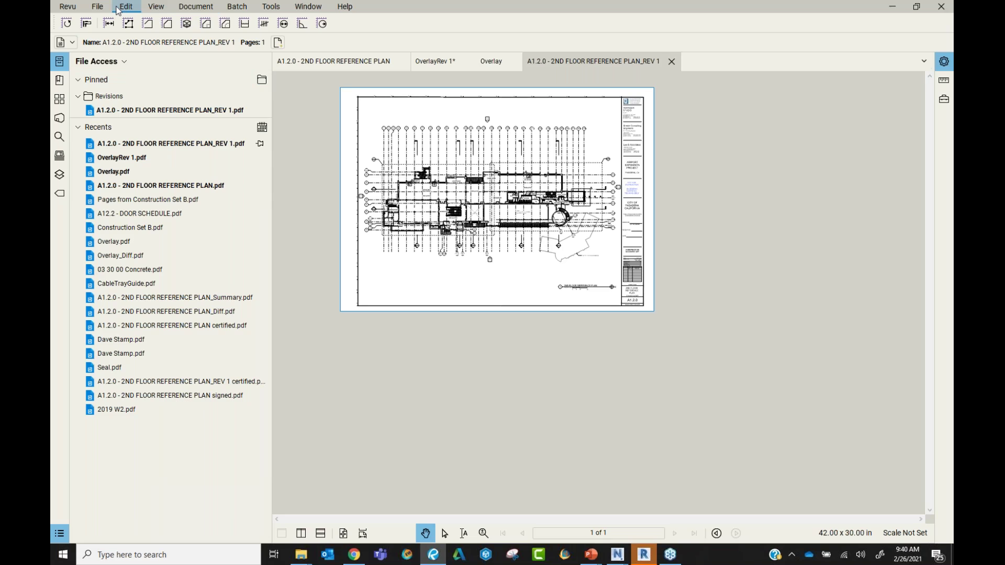
Step: Review the advanced 2D rendering settings in the preferences and close them without saving
left_click(67, 6)
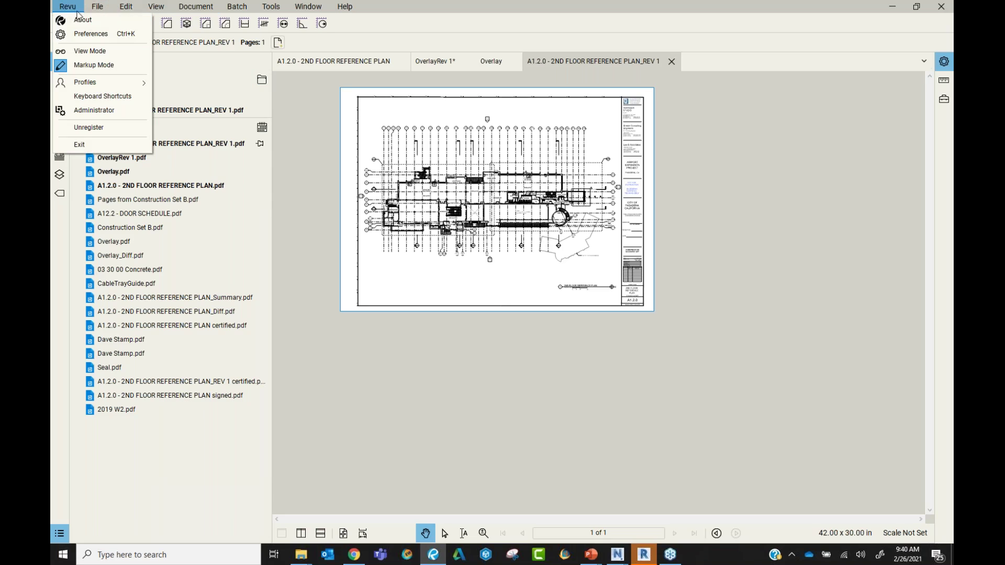
left_click(92, 33)
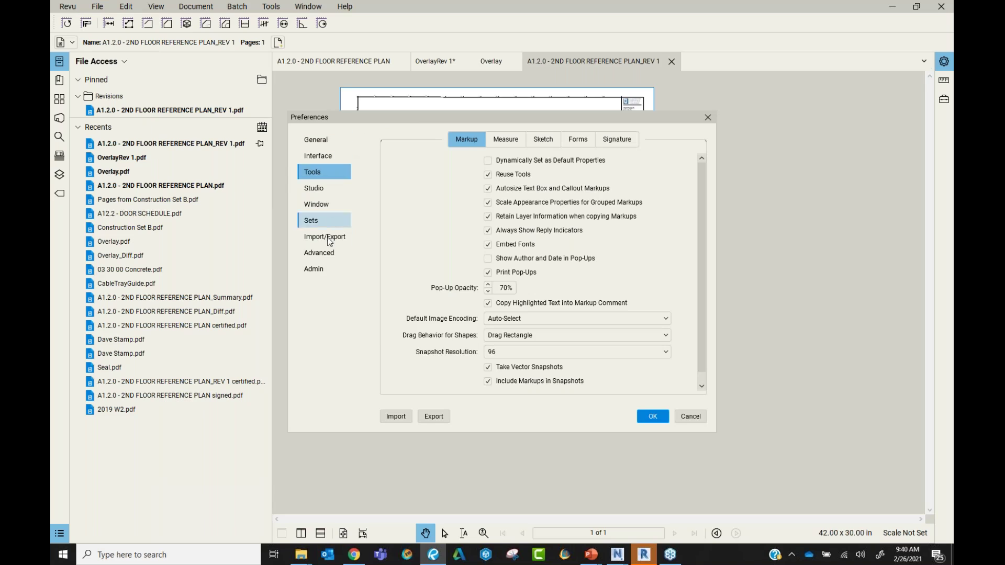
left_click(330, 254)
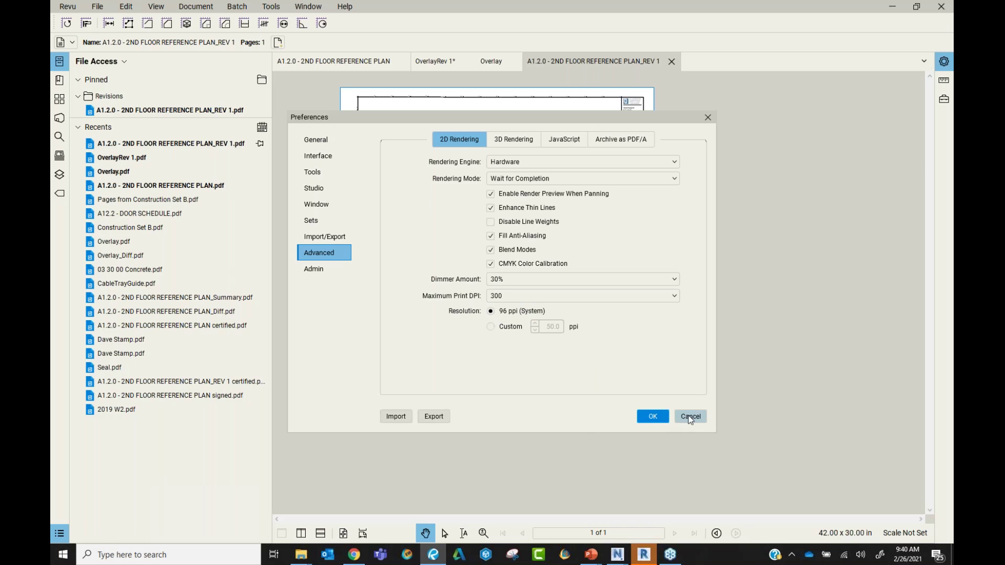
left_click(690, 417)
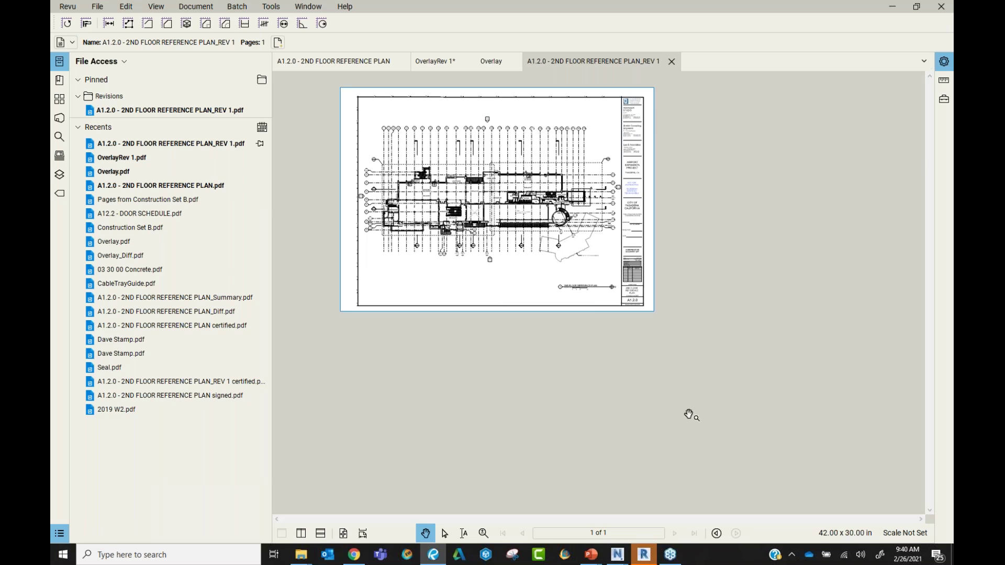
key("ctrl+2")
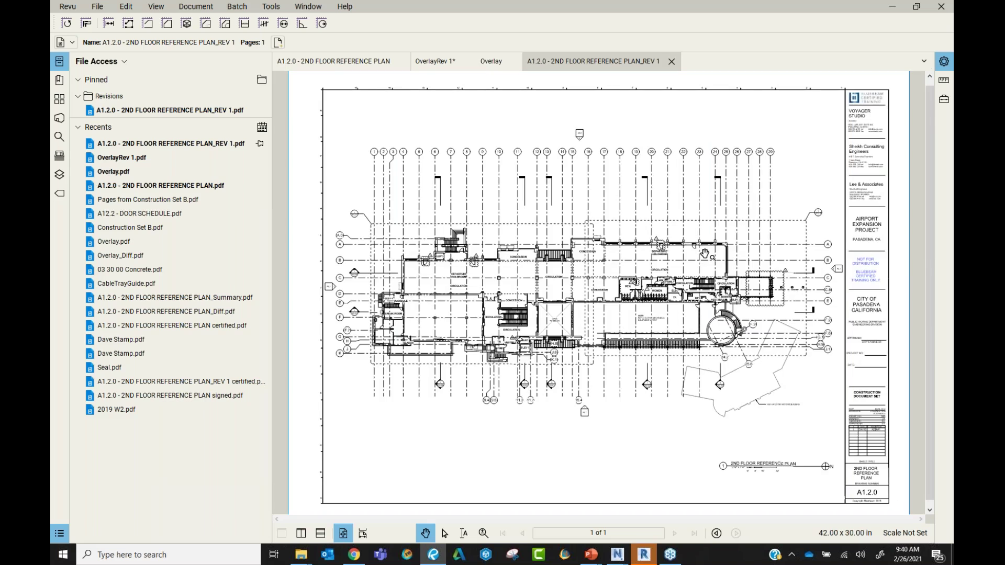
left_click(795, 38)
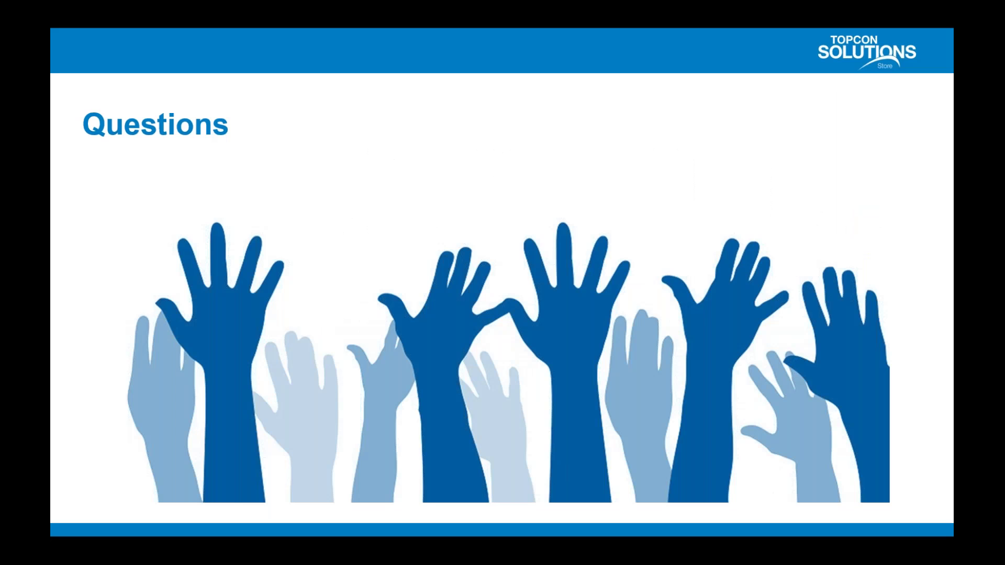
key("Right")
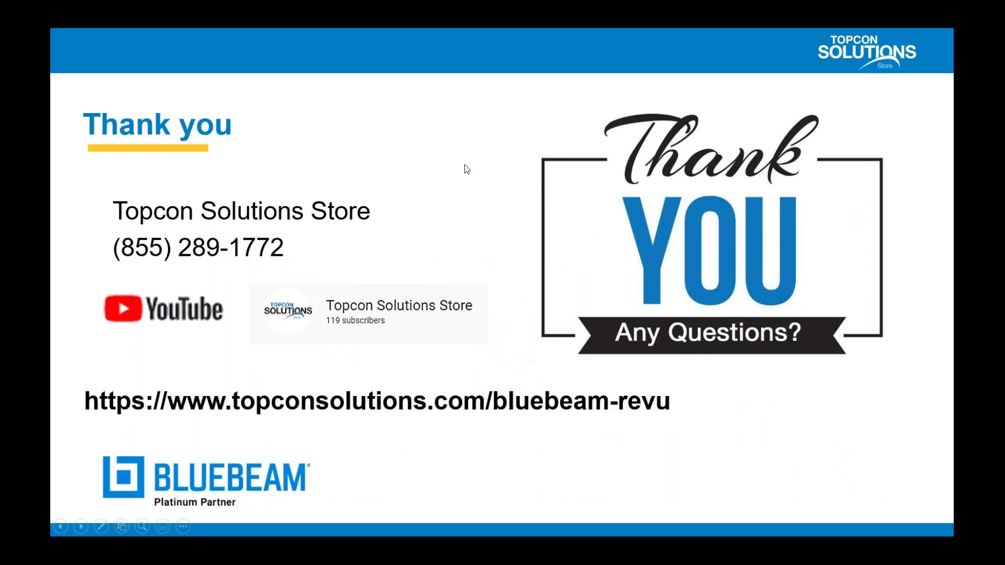